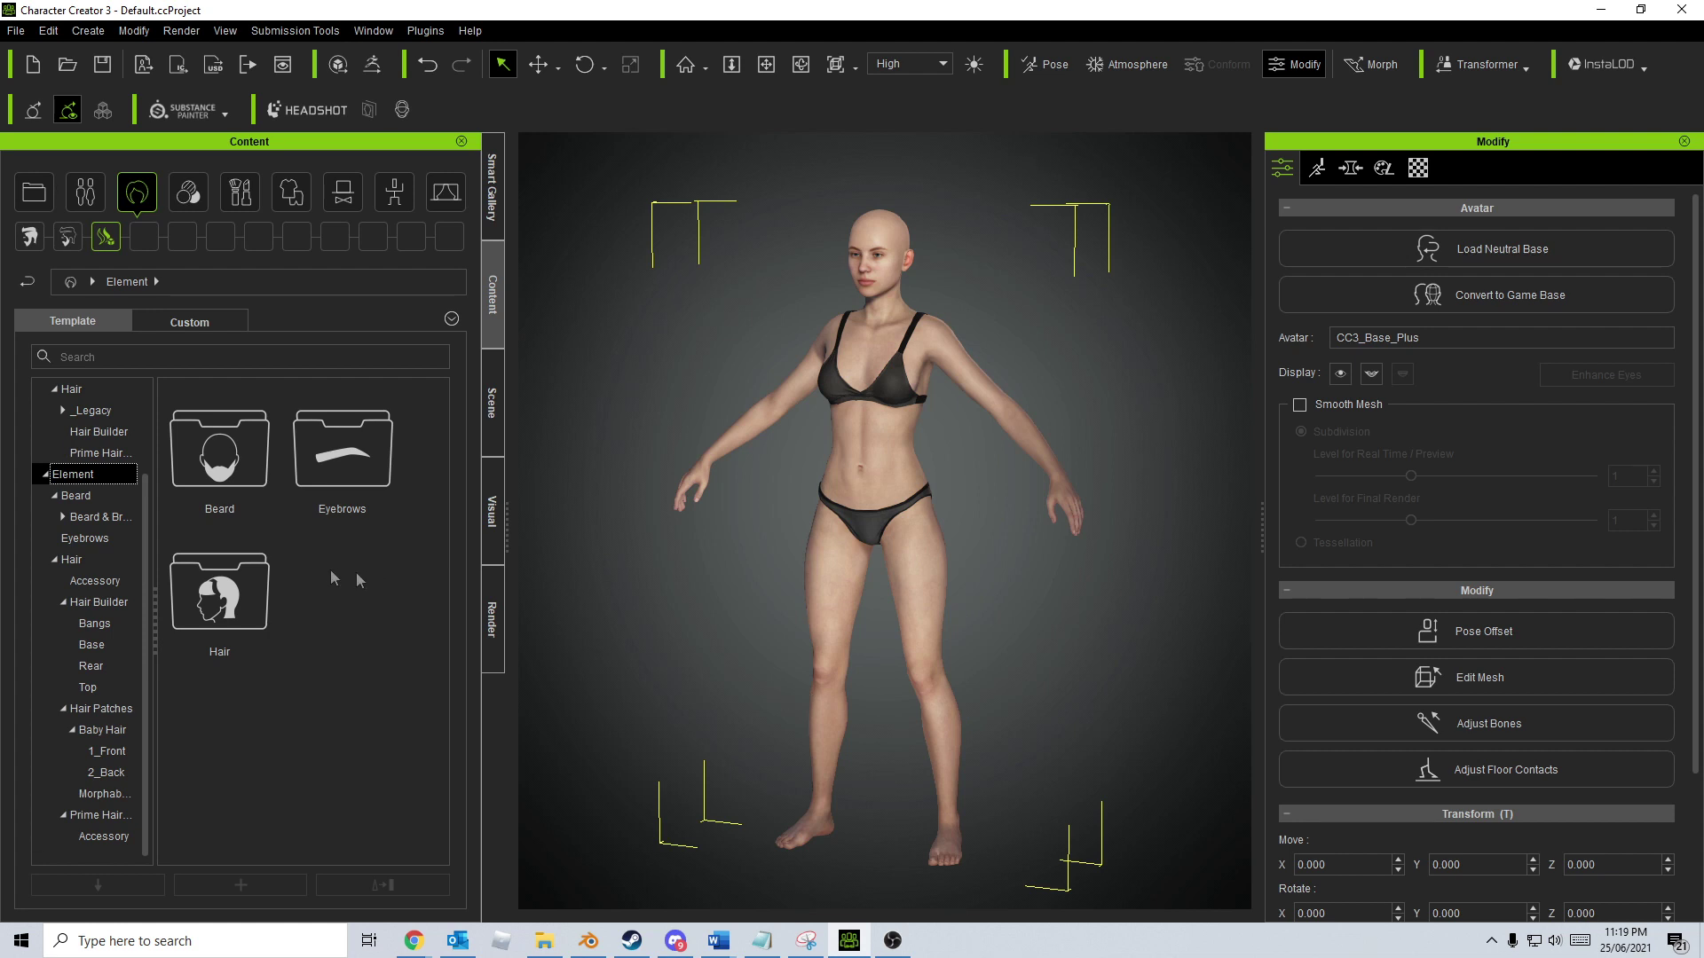
Open Element > Hair > Hair Builder in the Content library and select Bangs
double_click(210, 650)
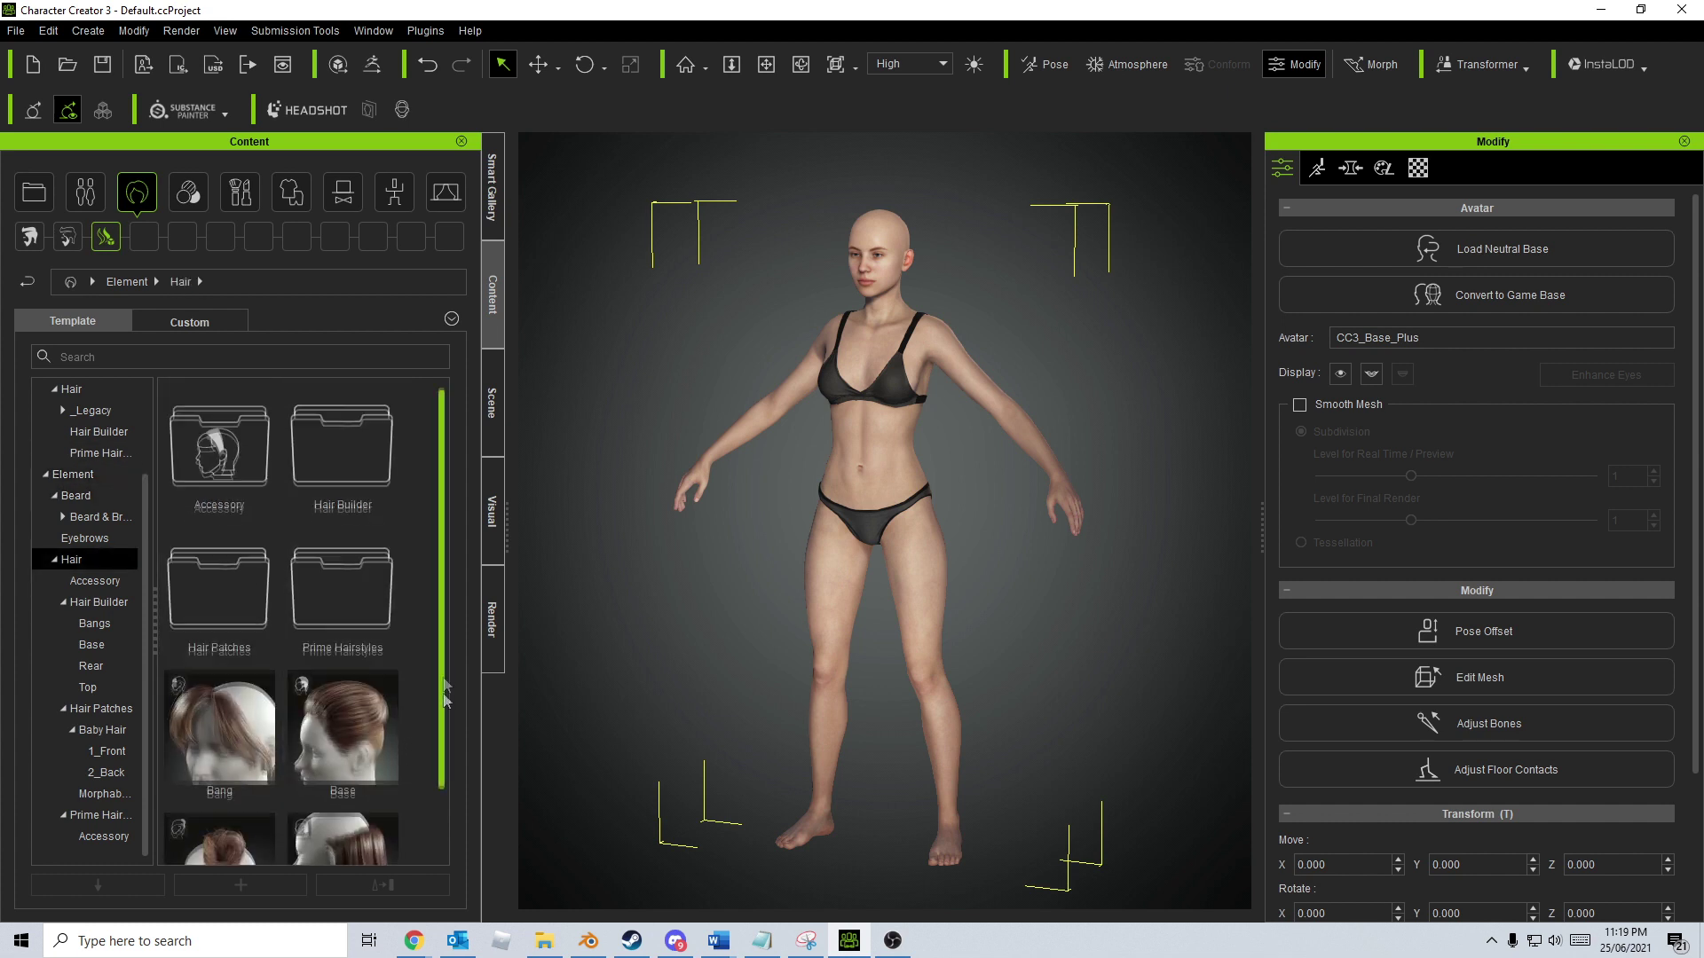
scroll(360, 785, down, 1)
scroll(431, 744, up, 1)
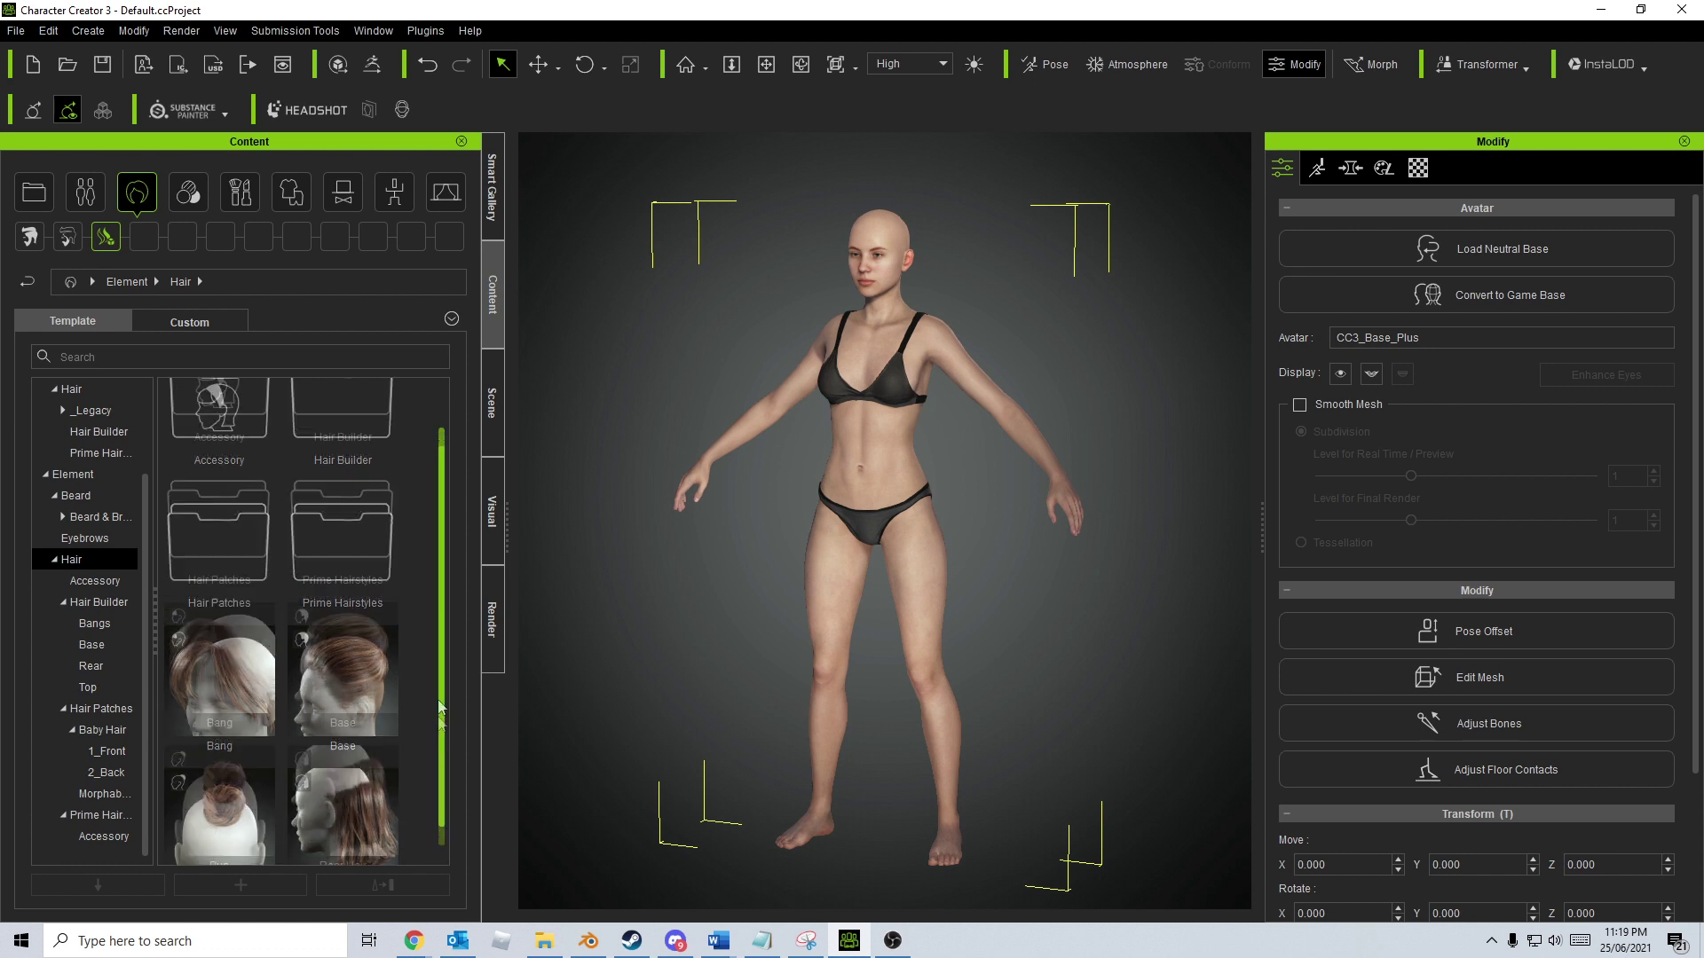
double_click(349, 447)
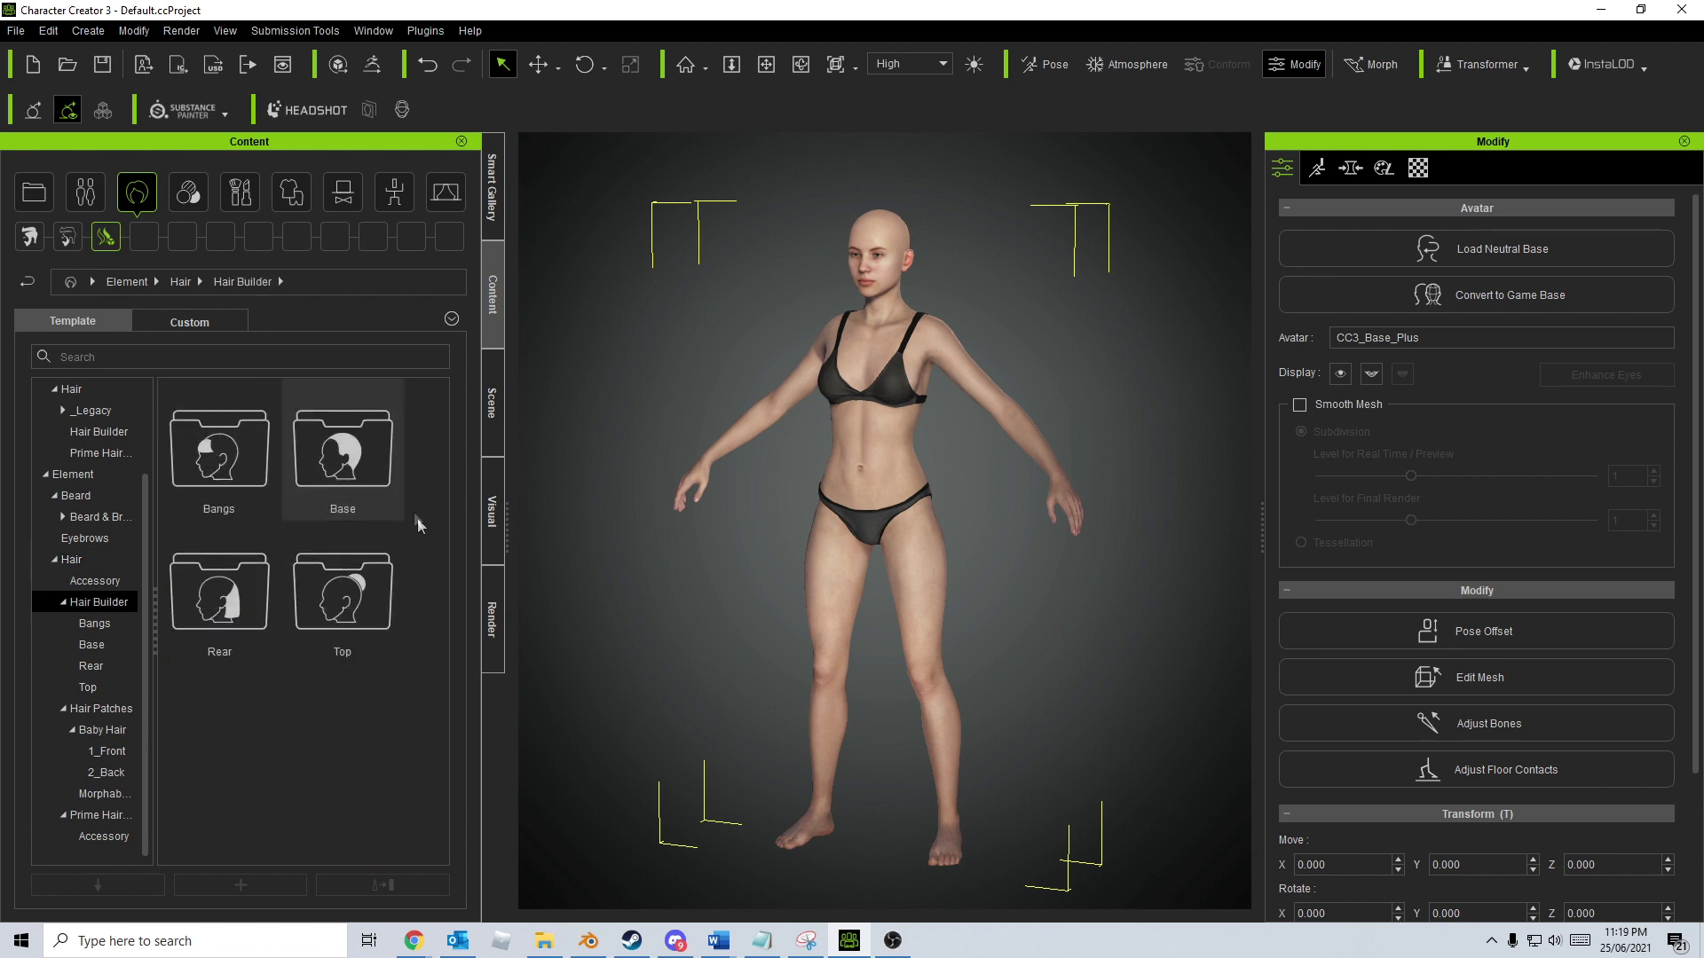
click(94, 623)
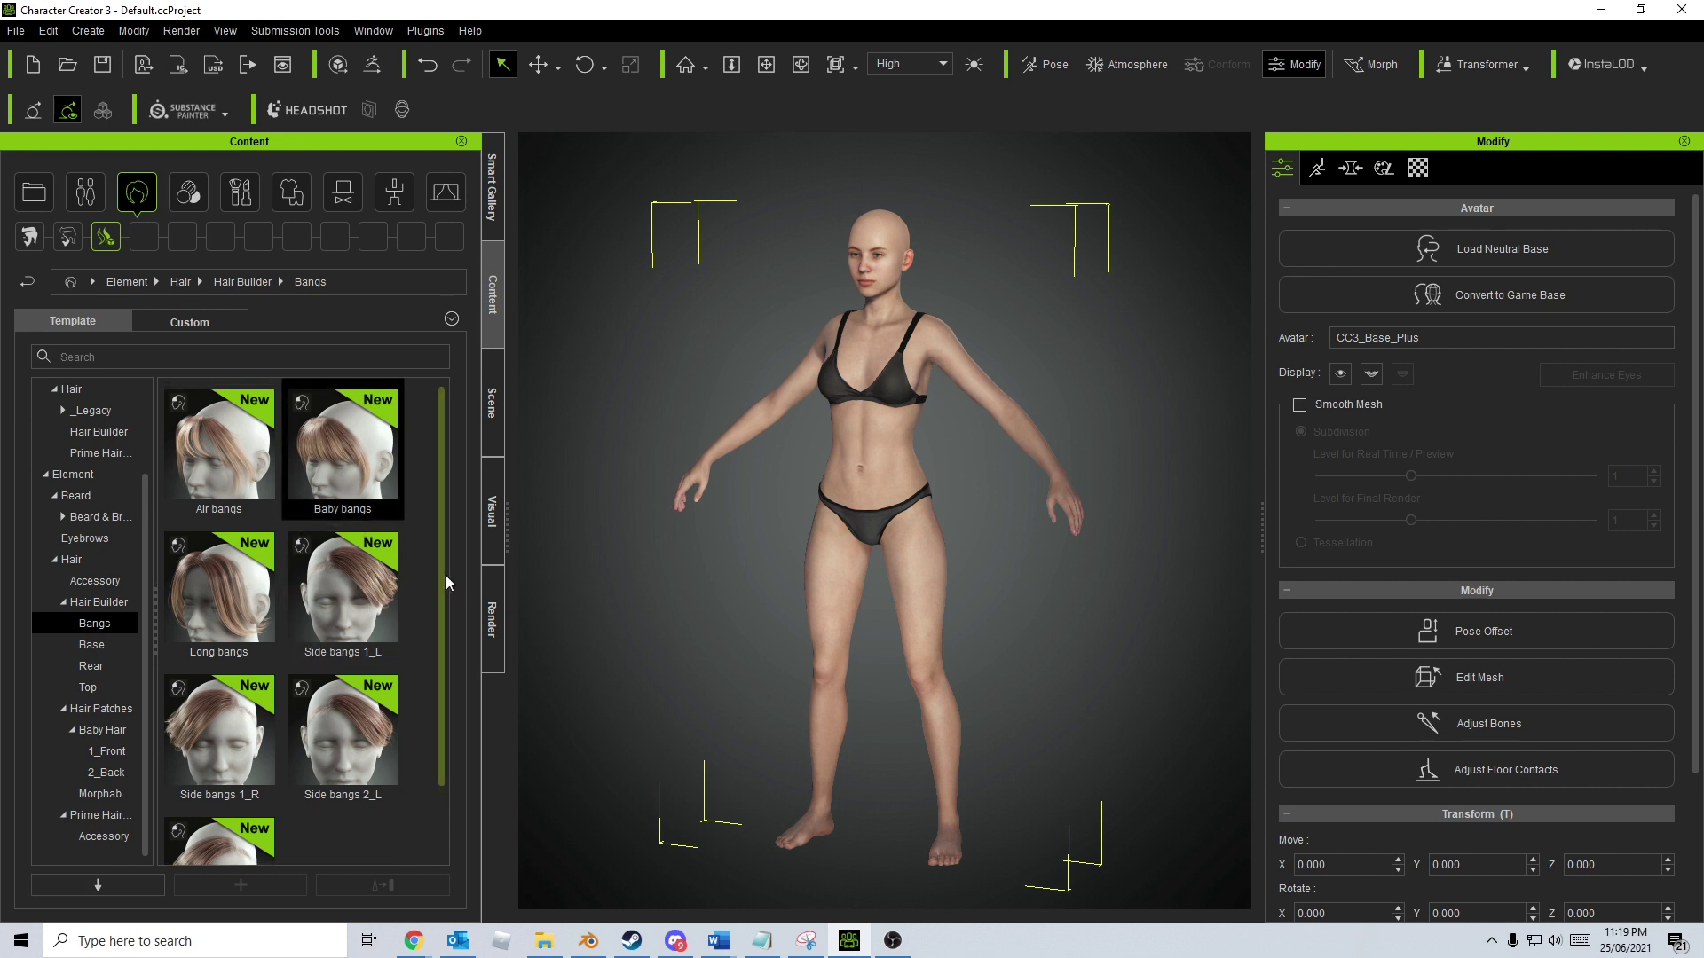
scroll(441, 599, down, 1)
Apply Long bangs and the Messy high base hairstyle to the avatar
double_click(253, 585)
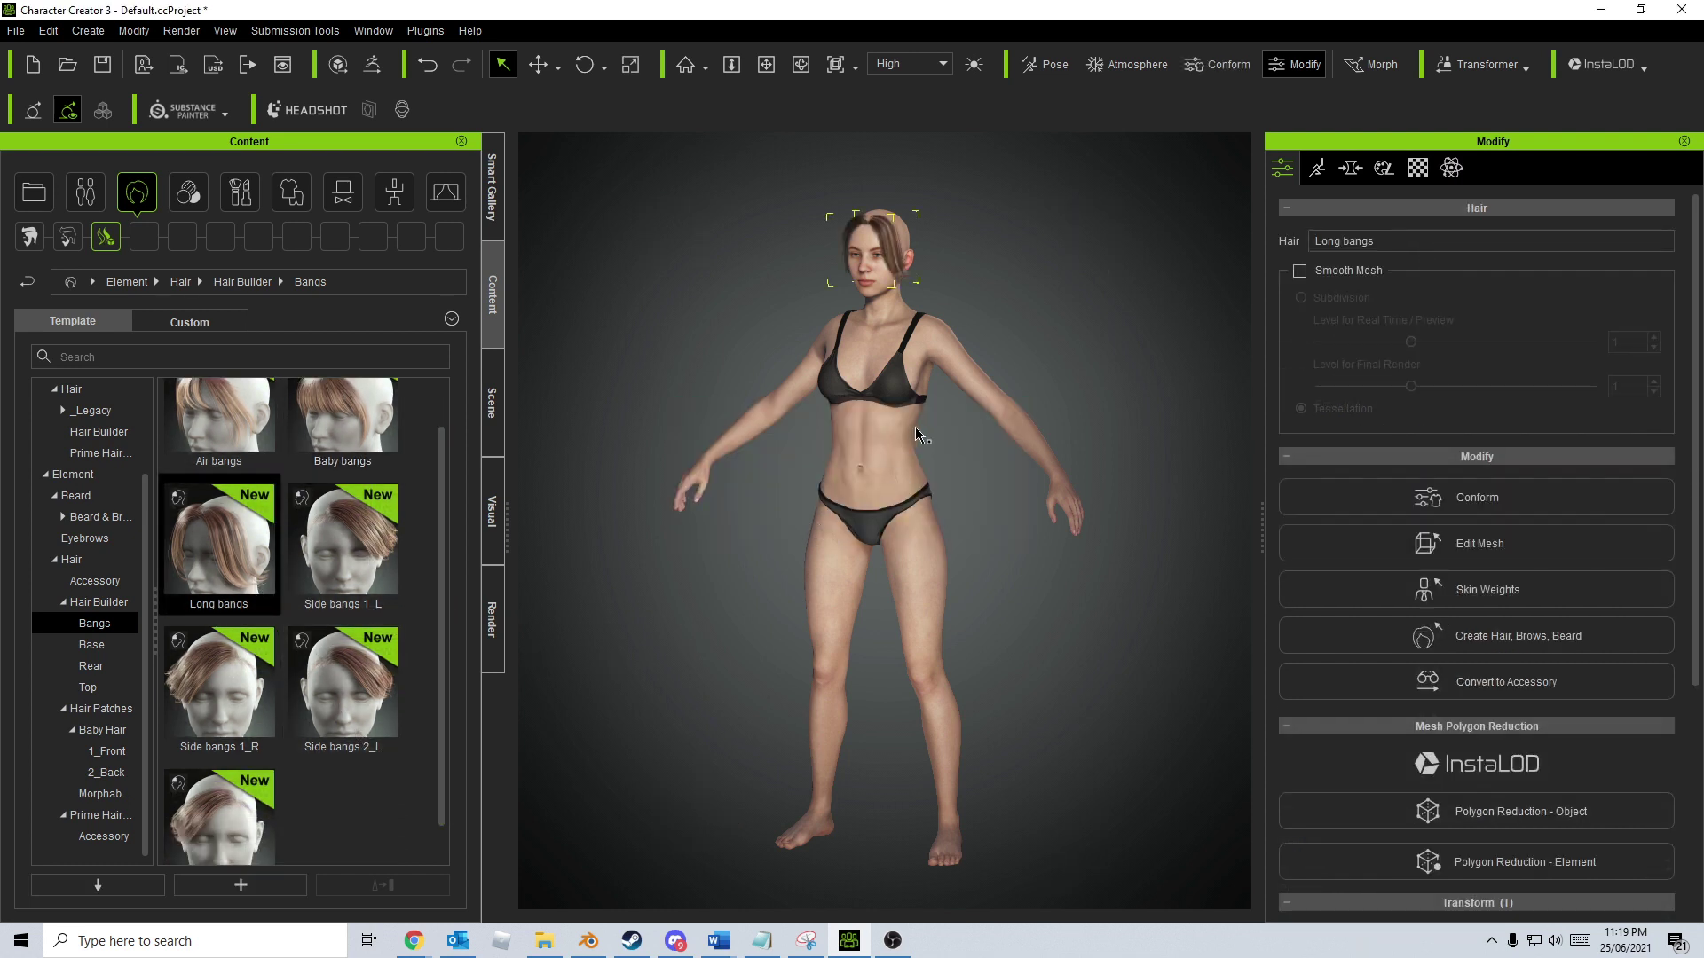
scroll(914, 427, up, 2)
scroll(932, 452, up, 2)
scroll(959, 485, up, 2)
scroll(992, 529, up, 3)
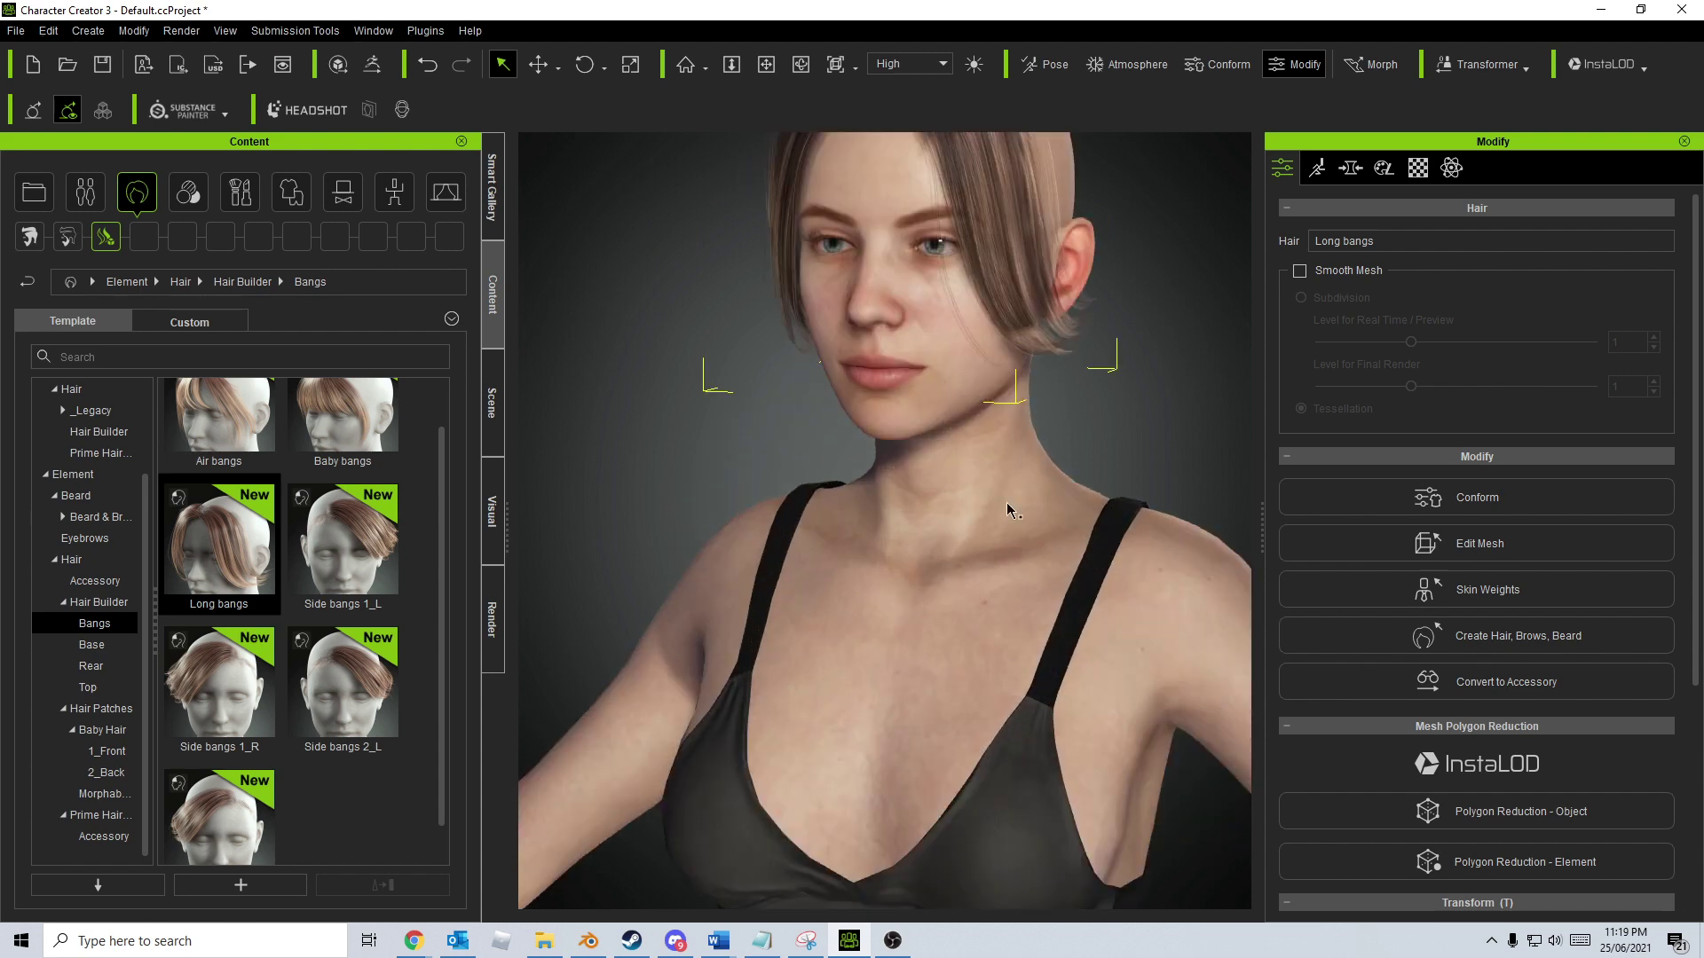
right_drag(992, 529, 654, 678)
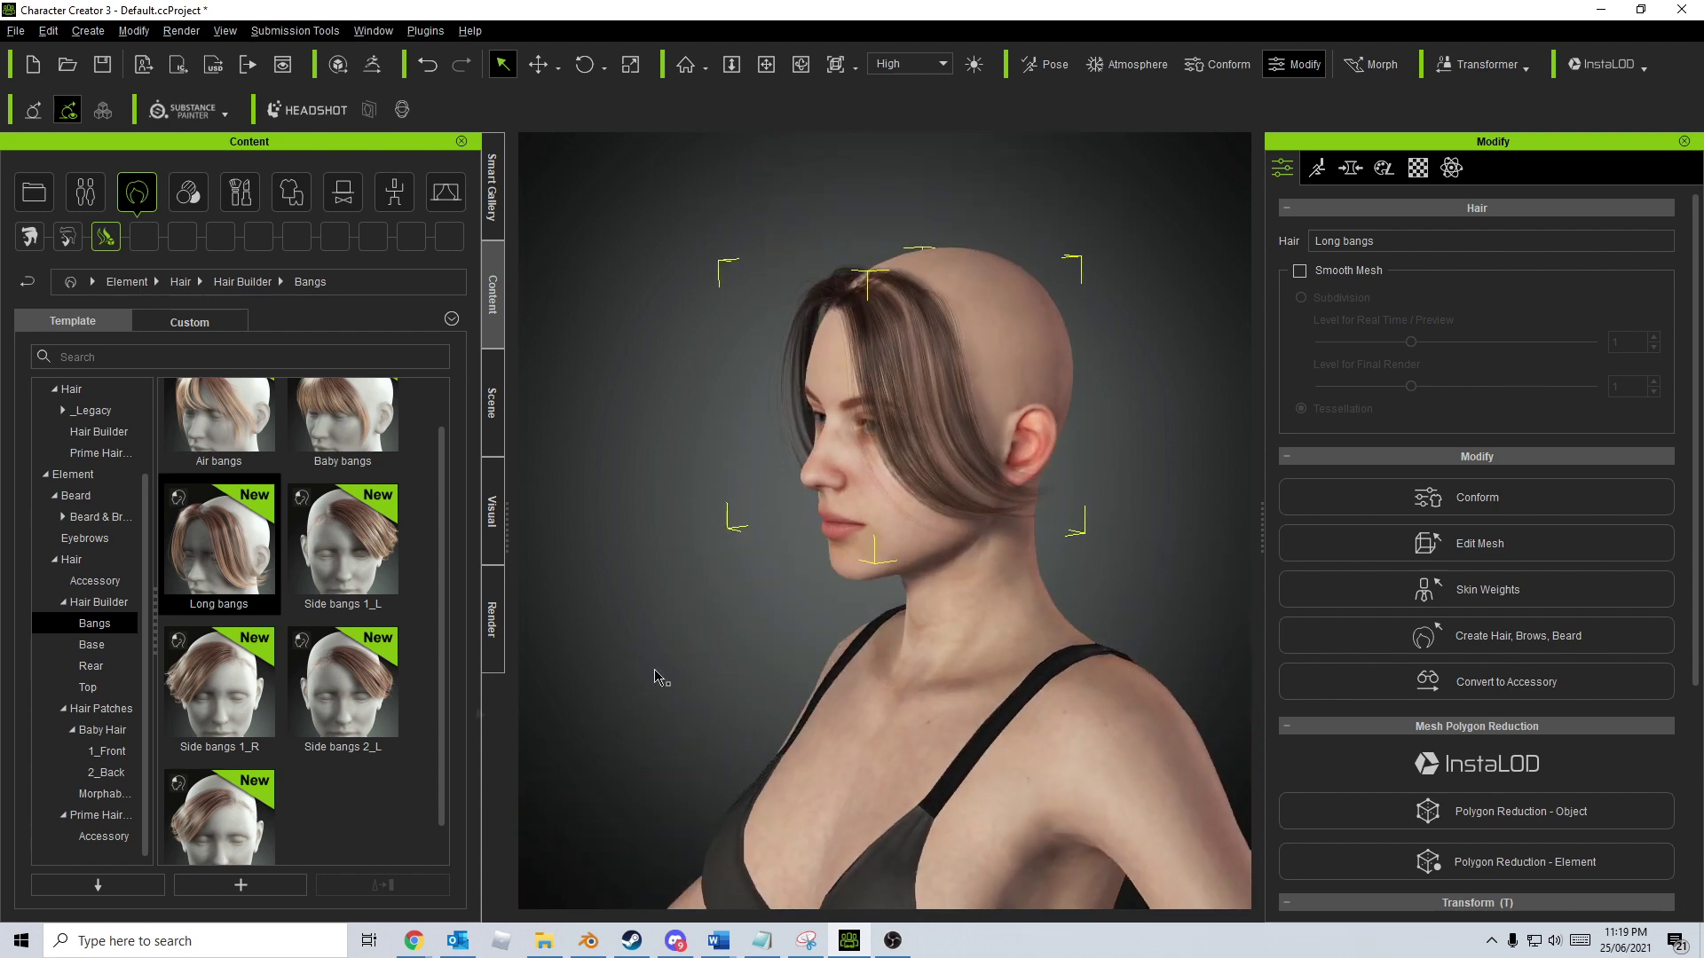
click(96, 648)
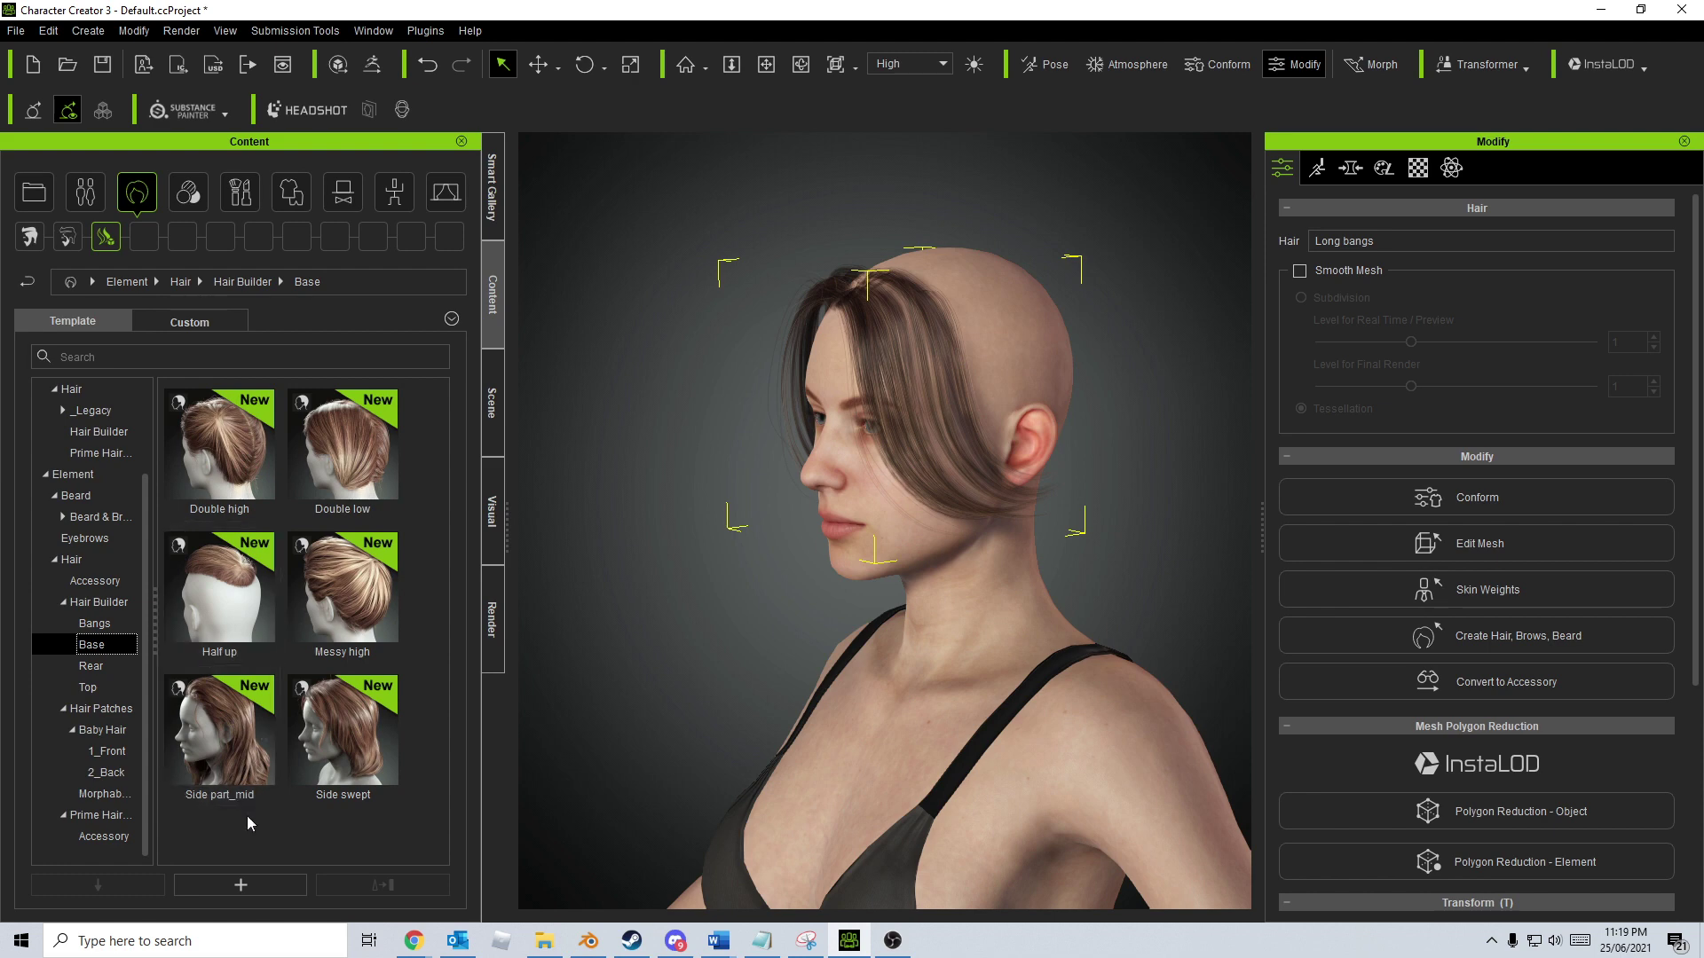
double_click(344, 612)
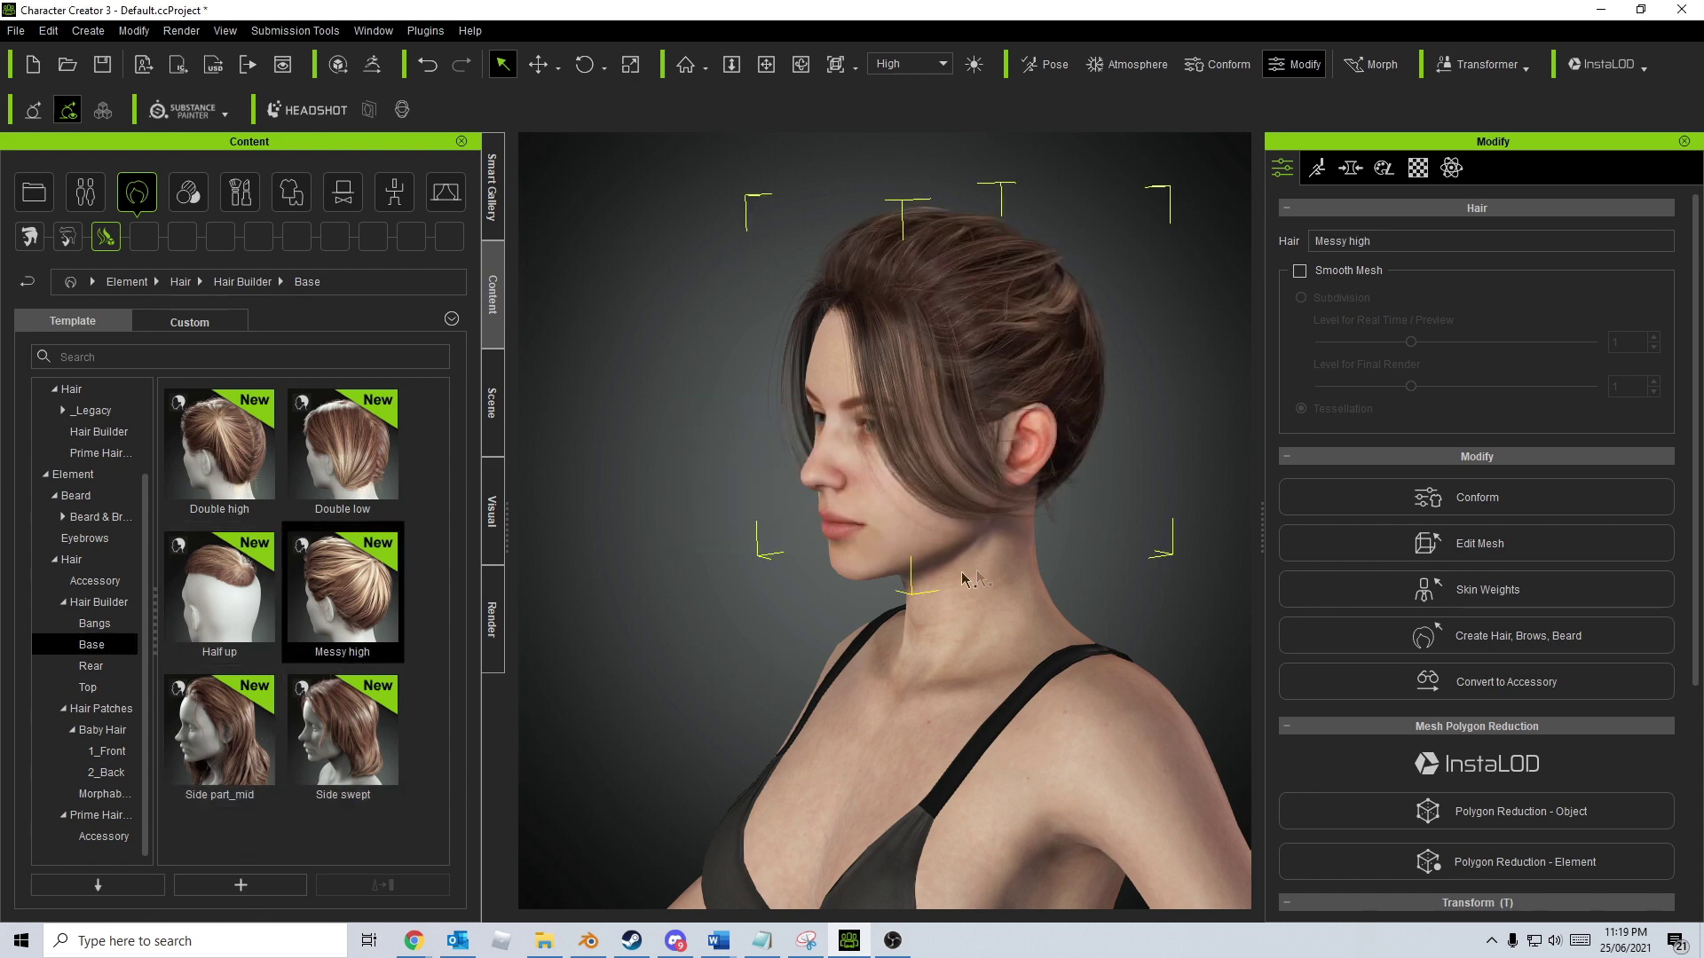
mouse_move(981, 571)
right_down()
mouse_move(548, 687)
mouse_move(1159, 655)
right_up()
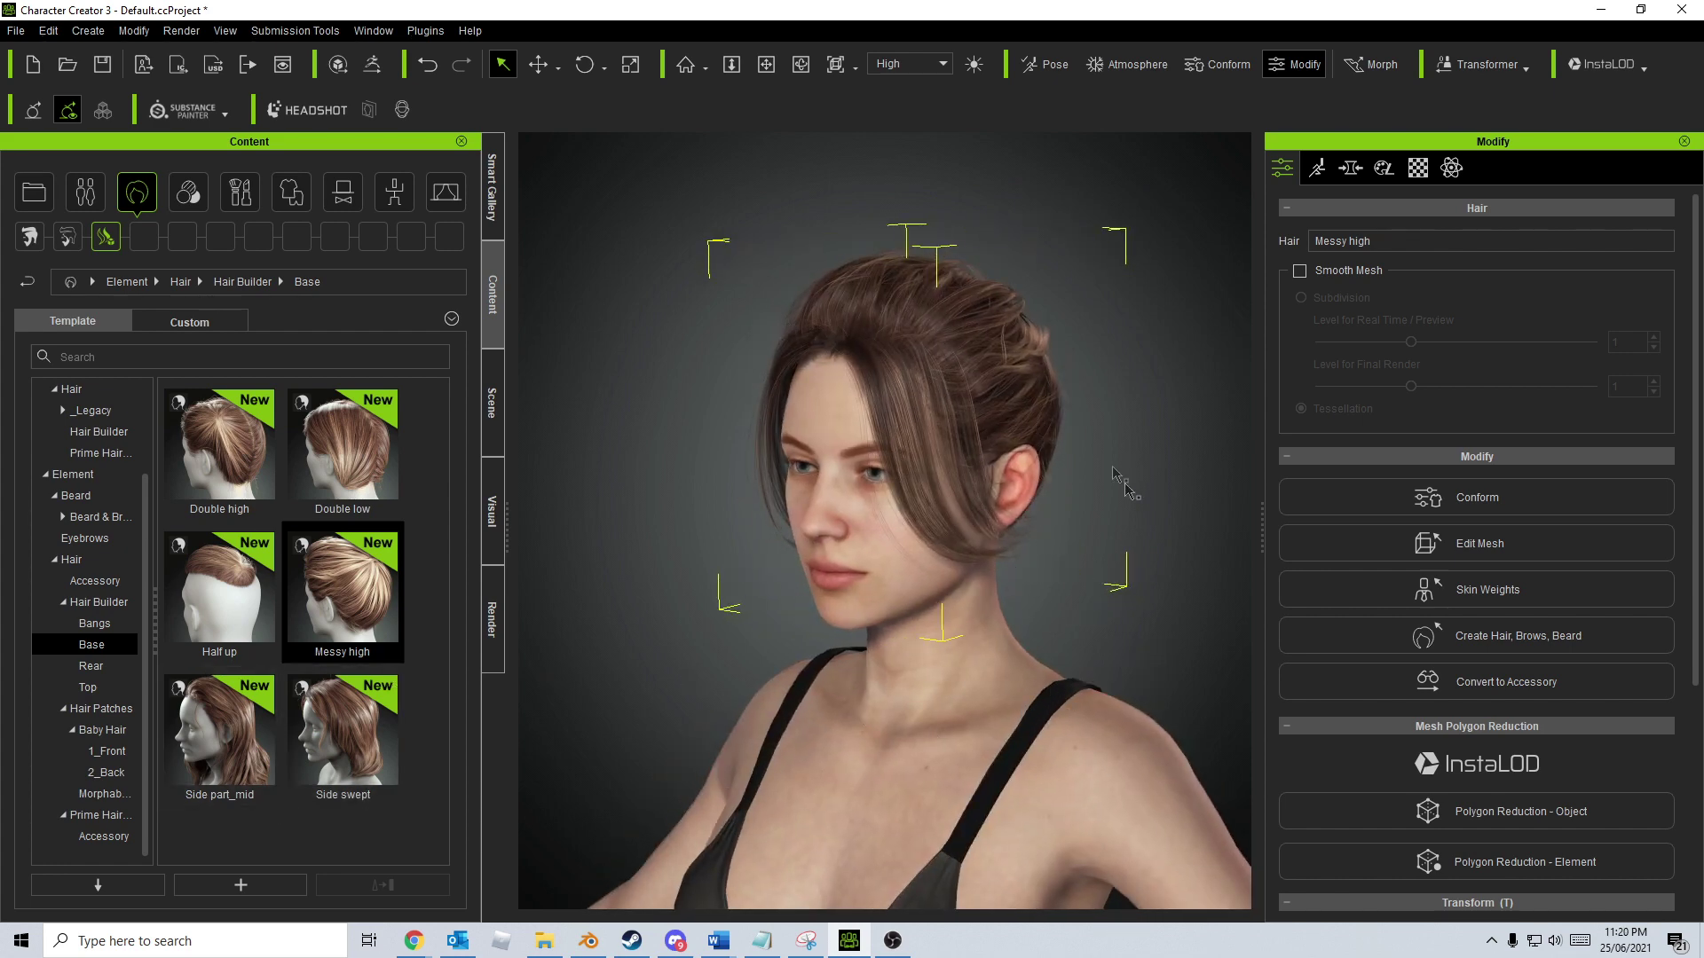
click(1350, 169)
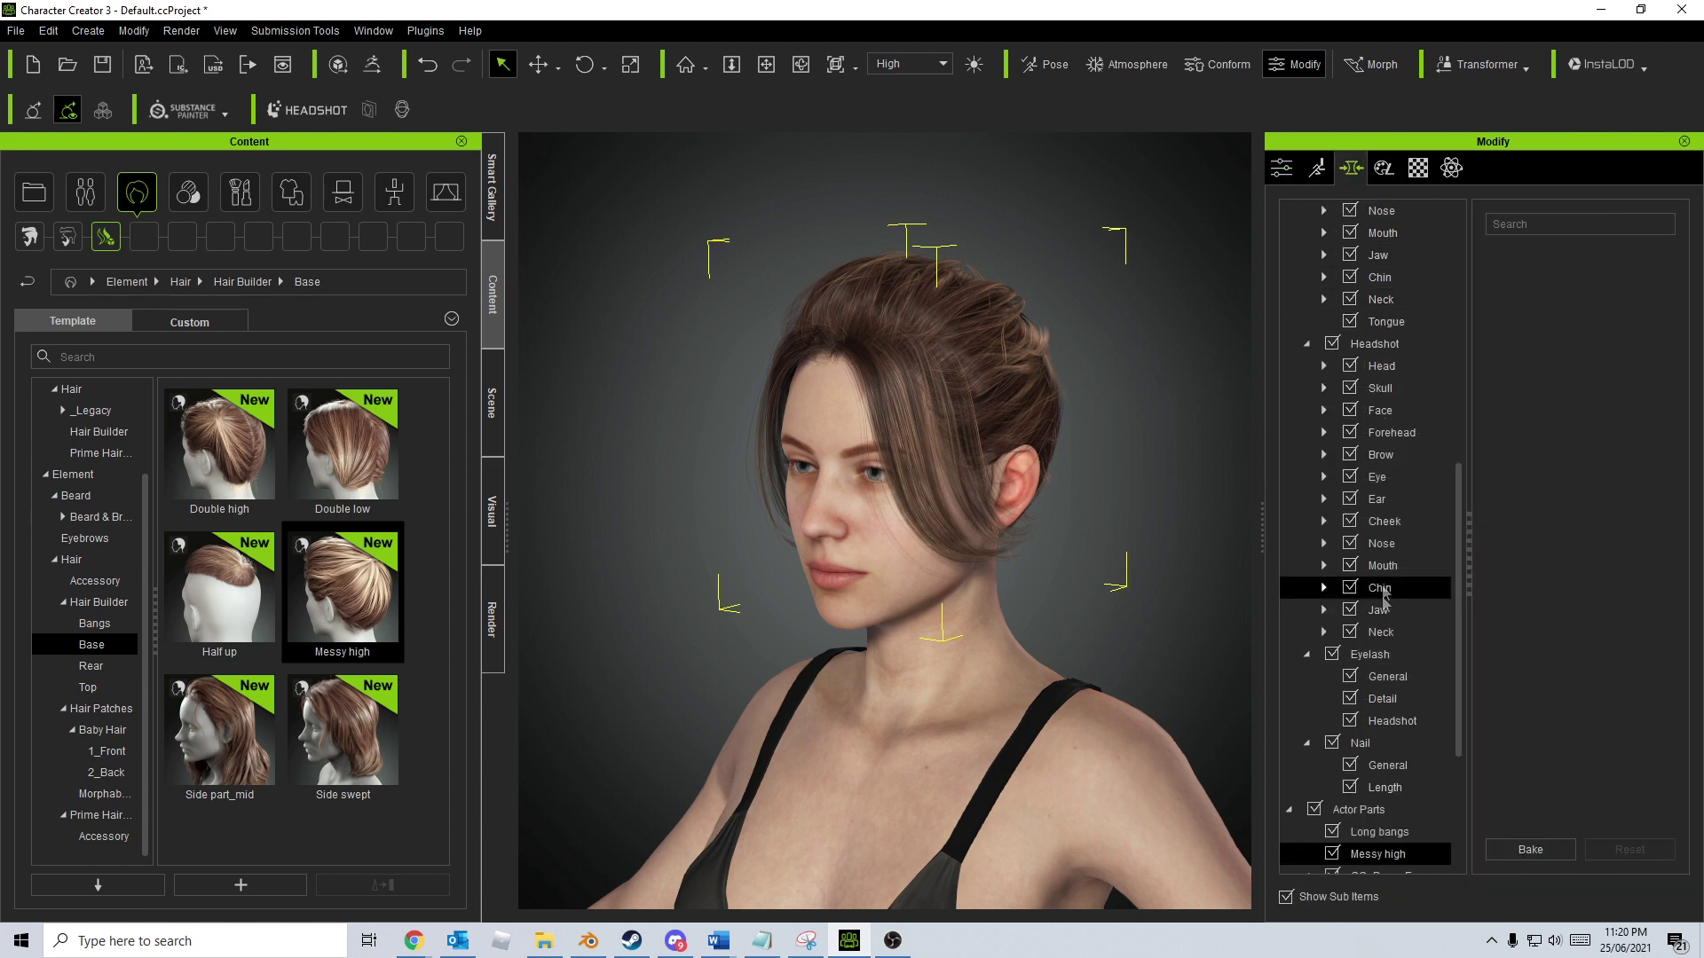
scroll(1382, 599, down, 3)
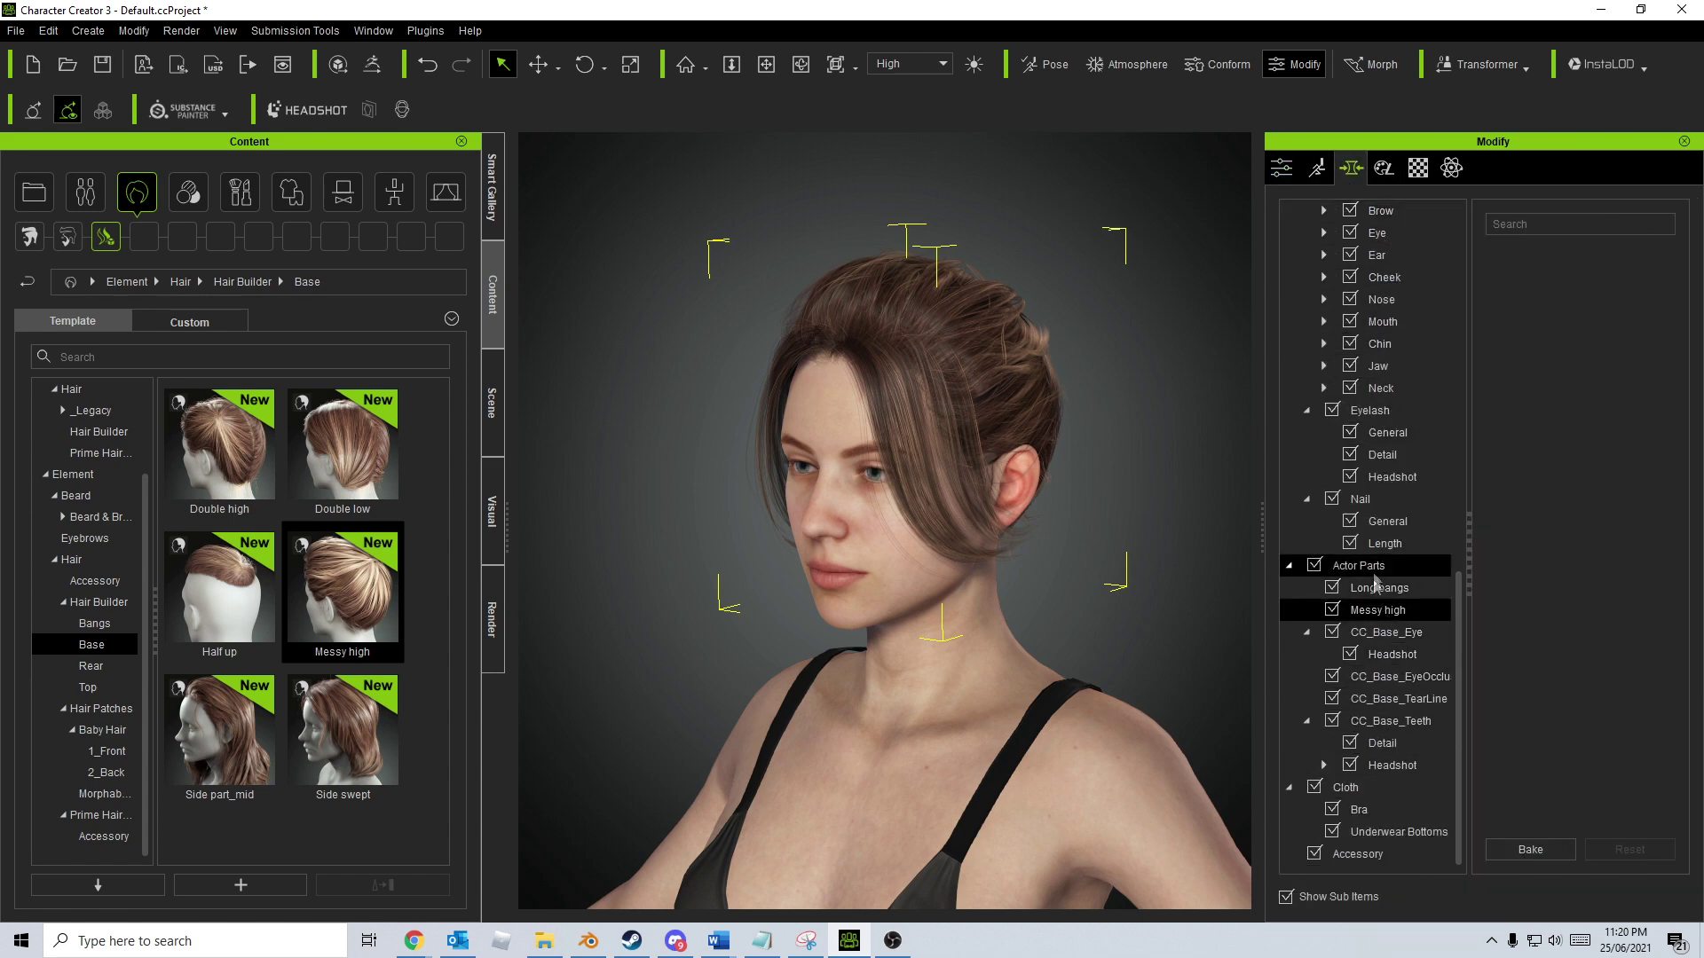
Adjust the Long bangs' Left Forward, Left Lower Center Down and Left Lower Rear Down morph sliders
click(1375, 587)
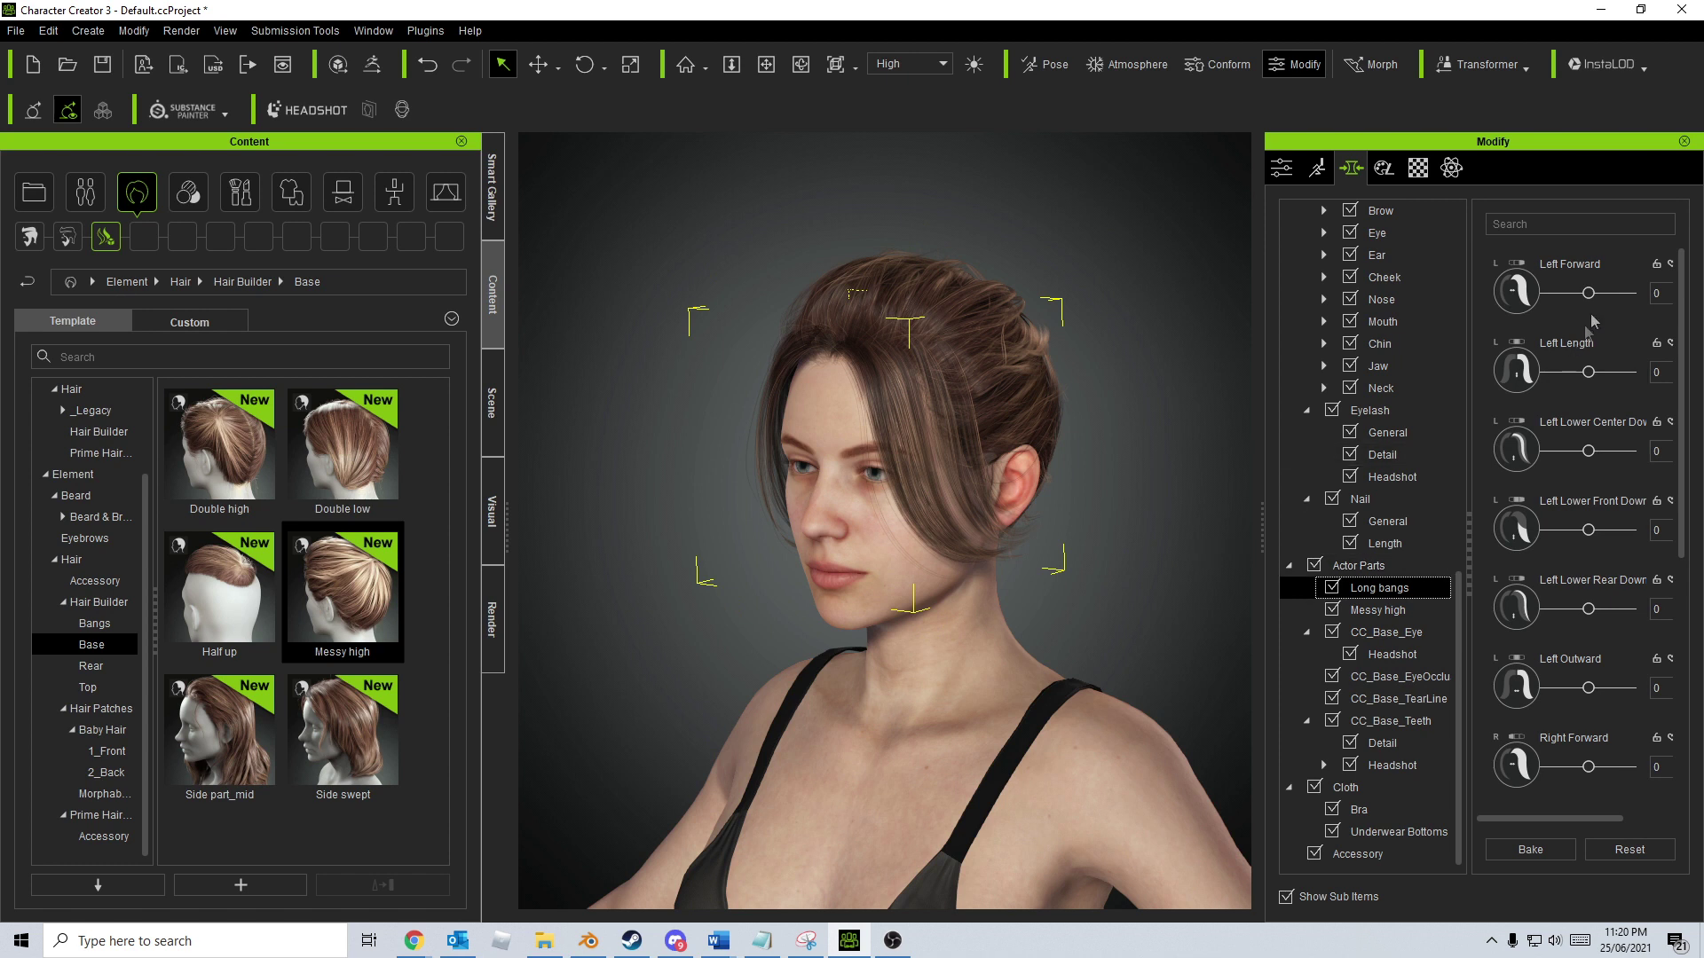
drag(1591, 296, 1604, 306)
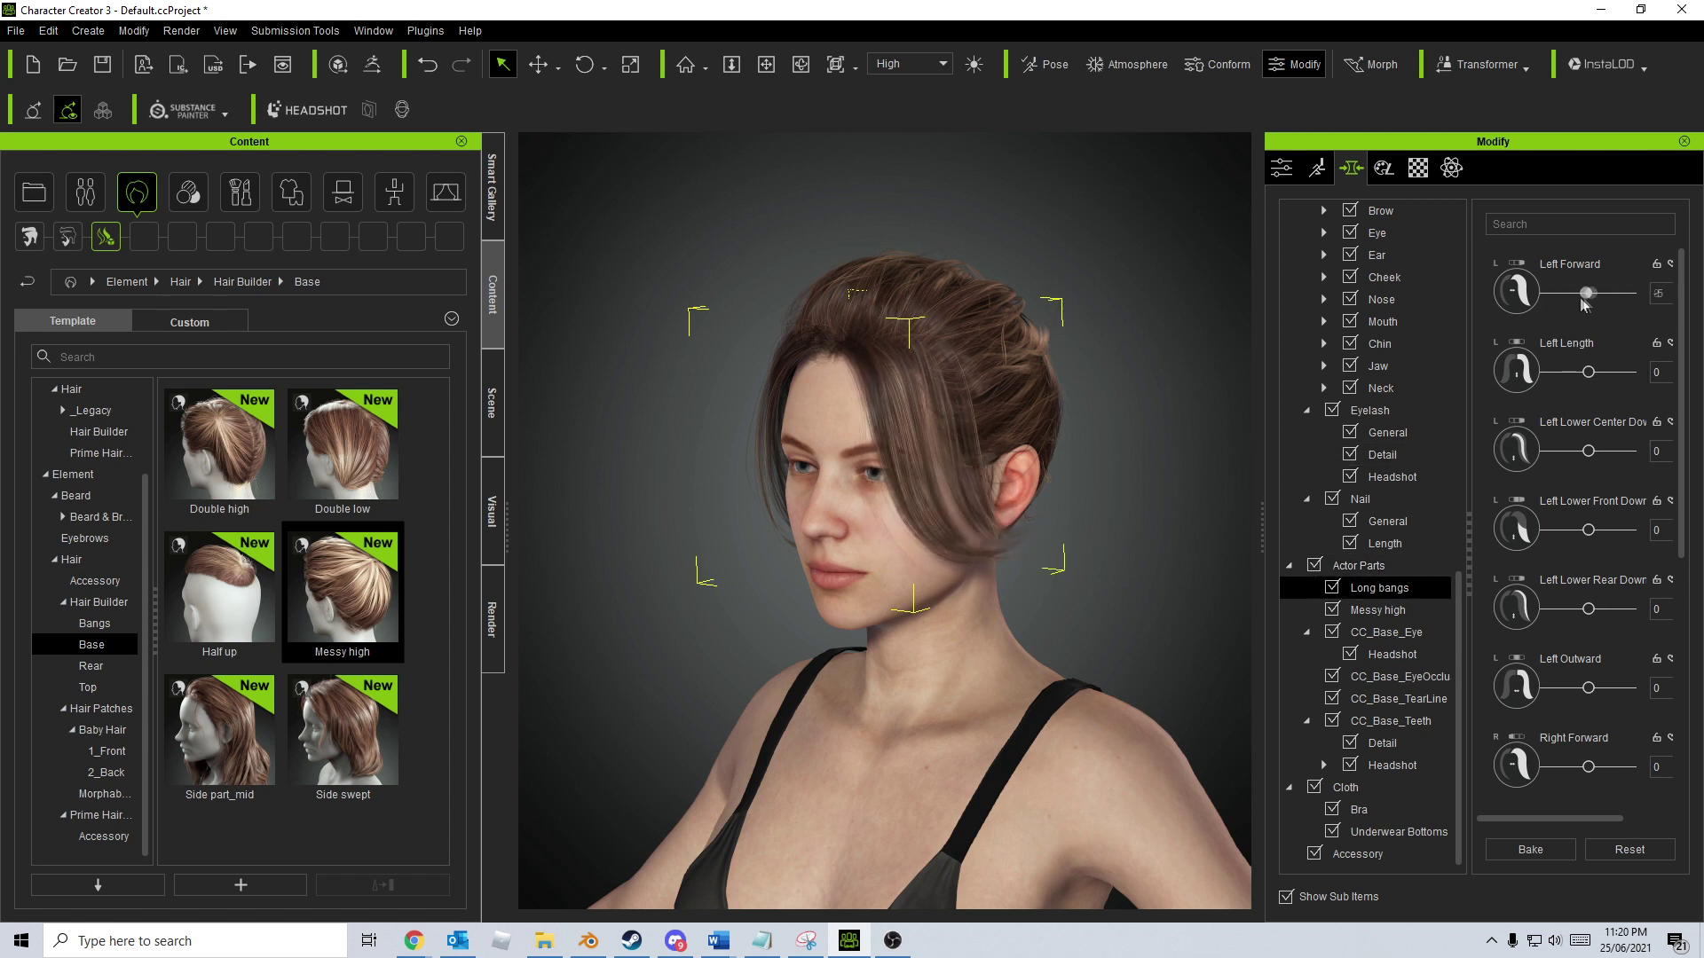
drag(1588, 451, 1603, 453)
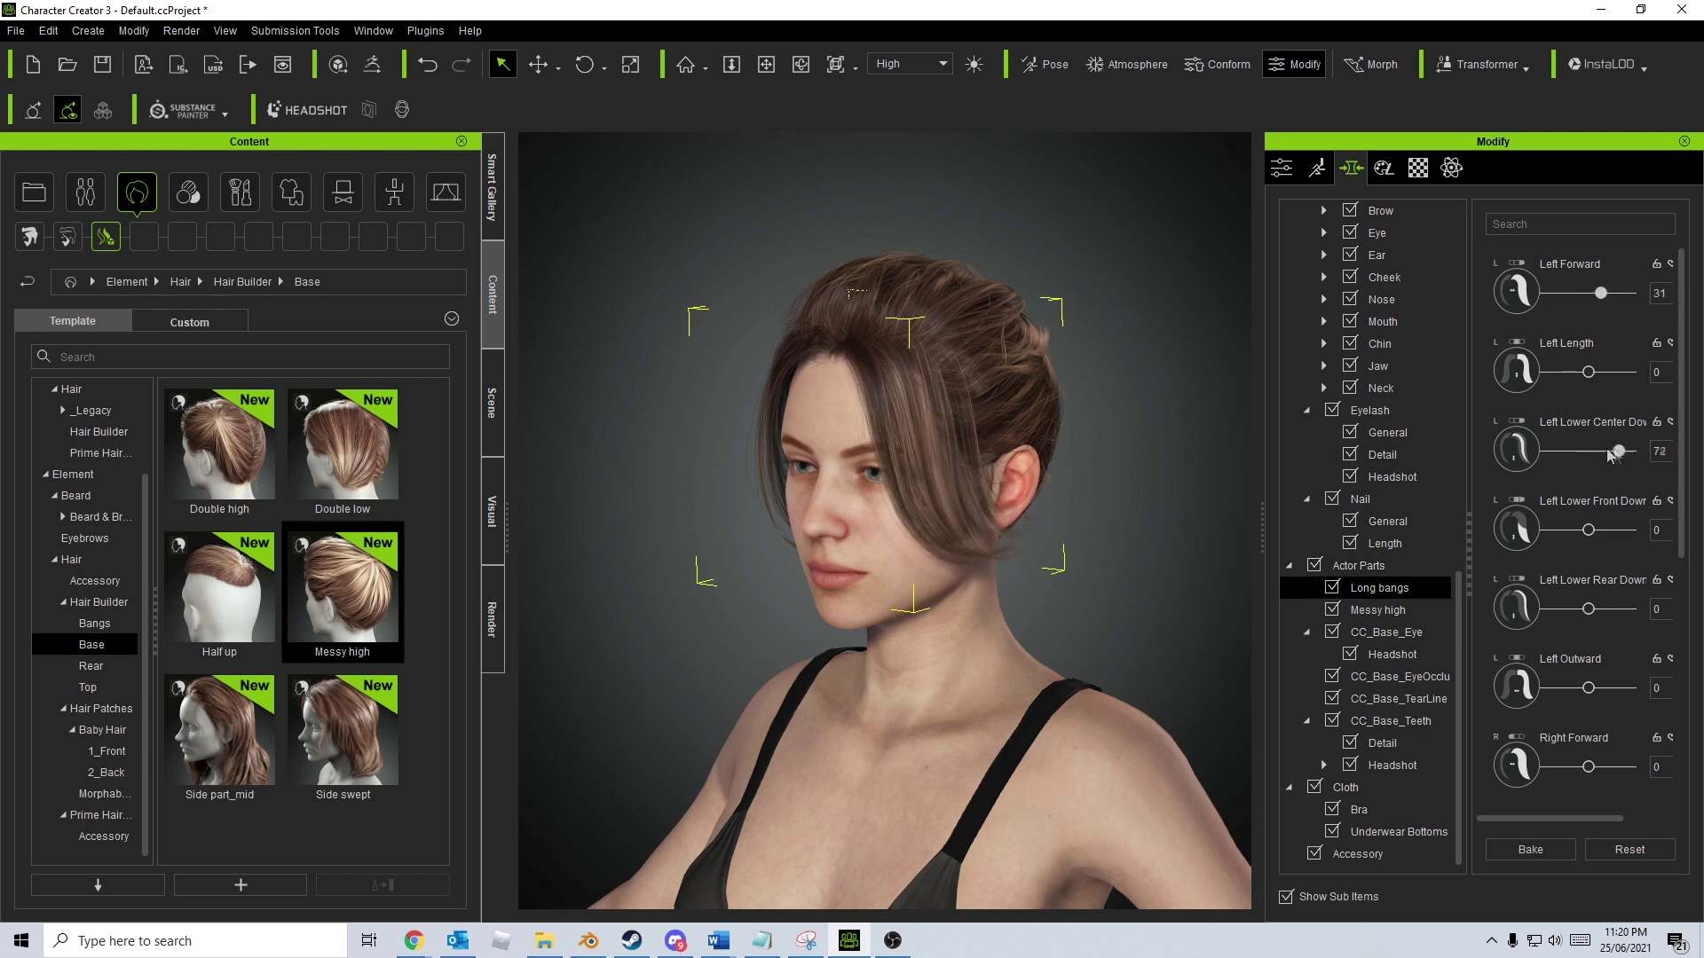
drag(1616, 610, 1575, 616)
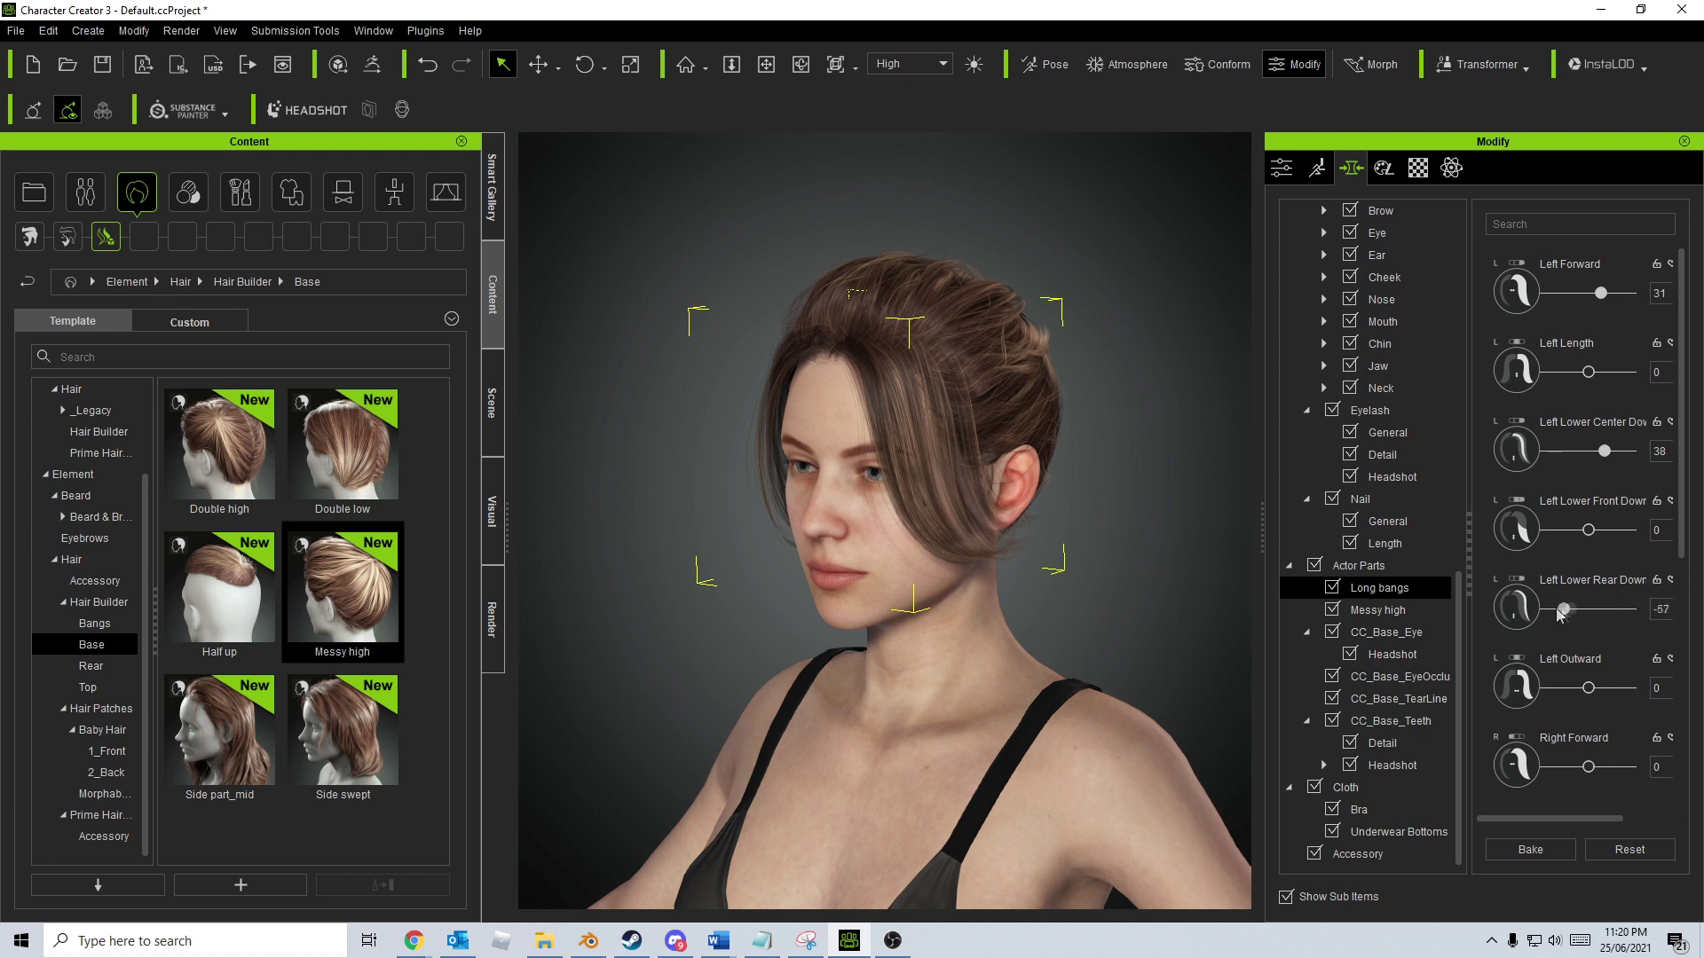
click(1384, 610)
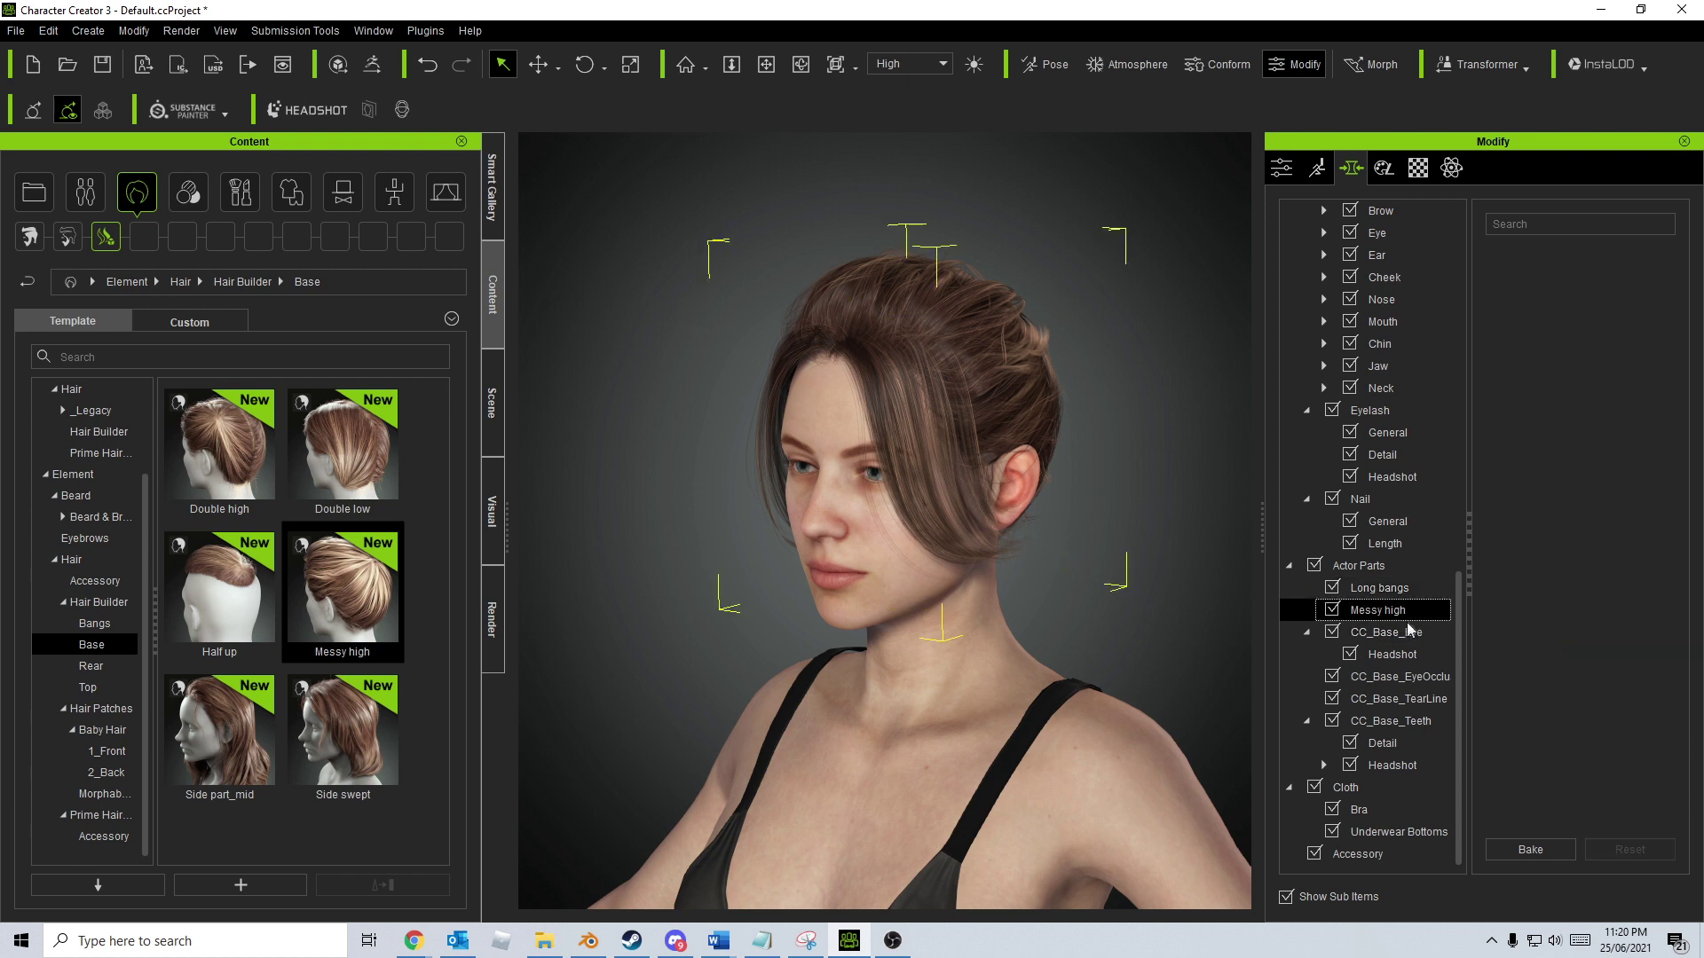
right_drag(853, 639, 747, 658)
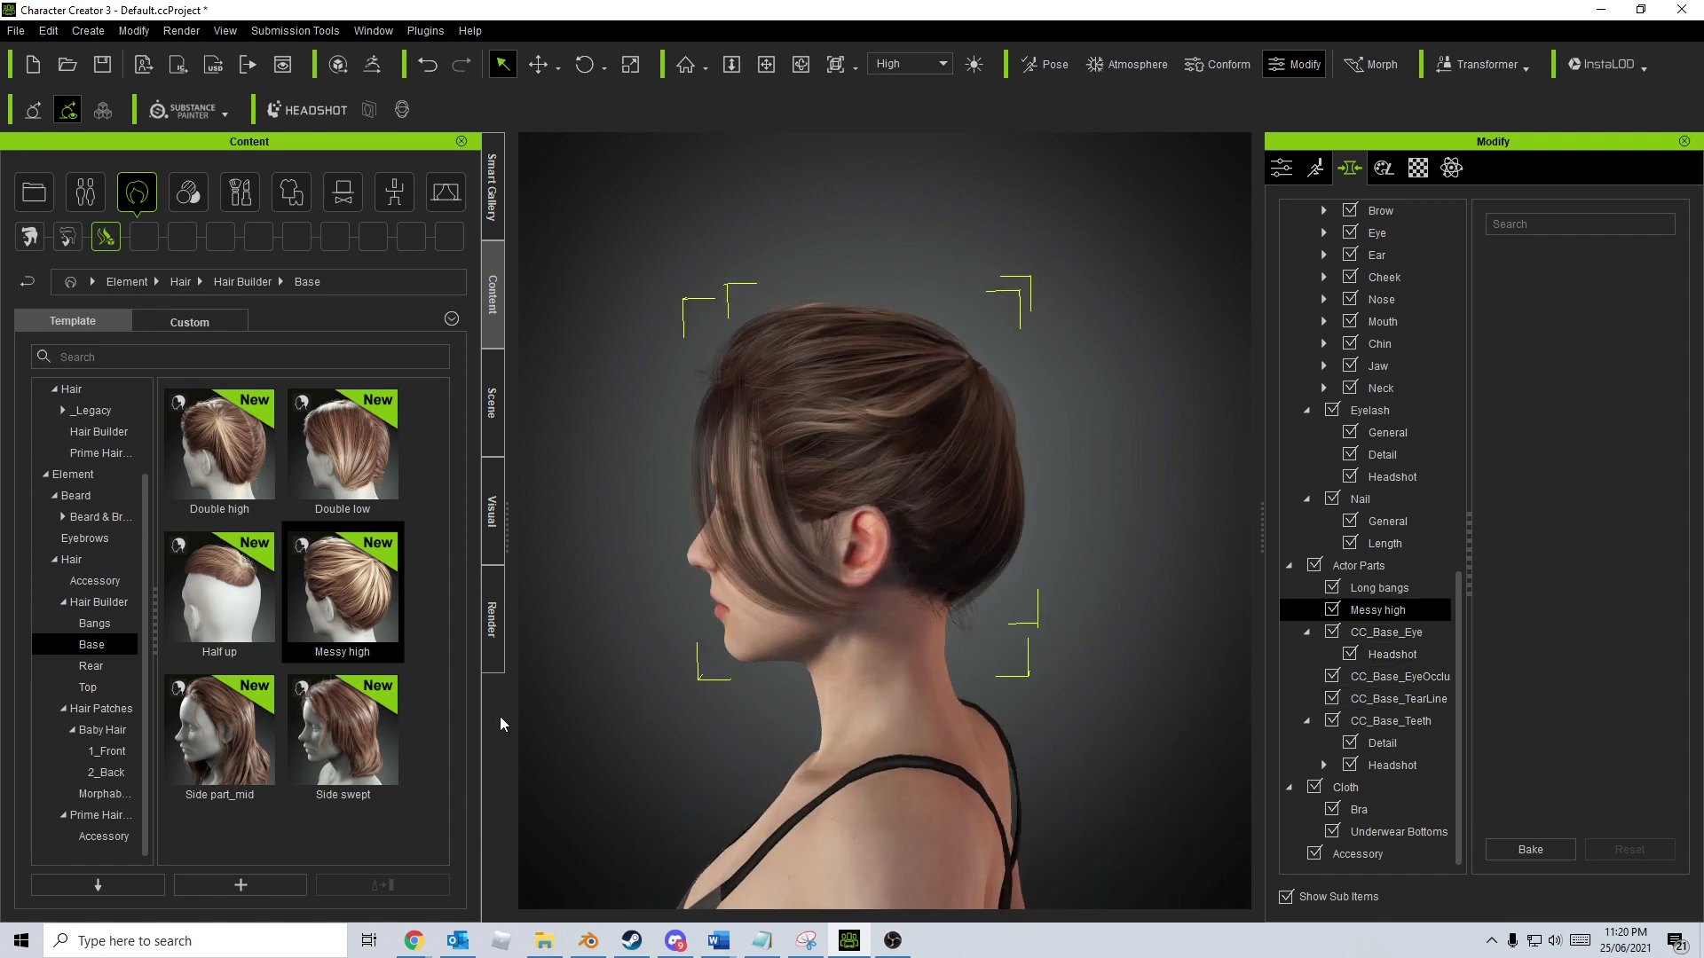
Try Curly ponytail_back as the Top piece, then replace it with Messy ponytail_back
click(90, 665)
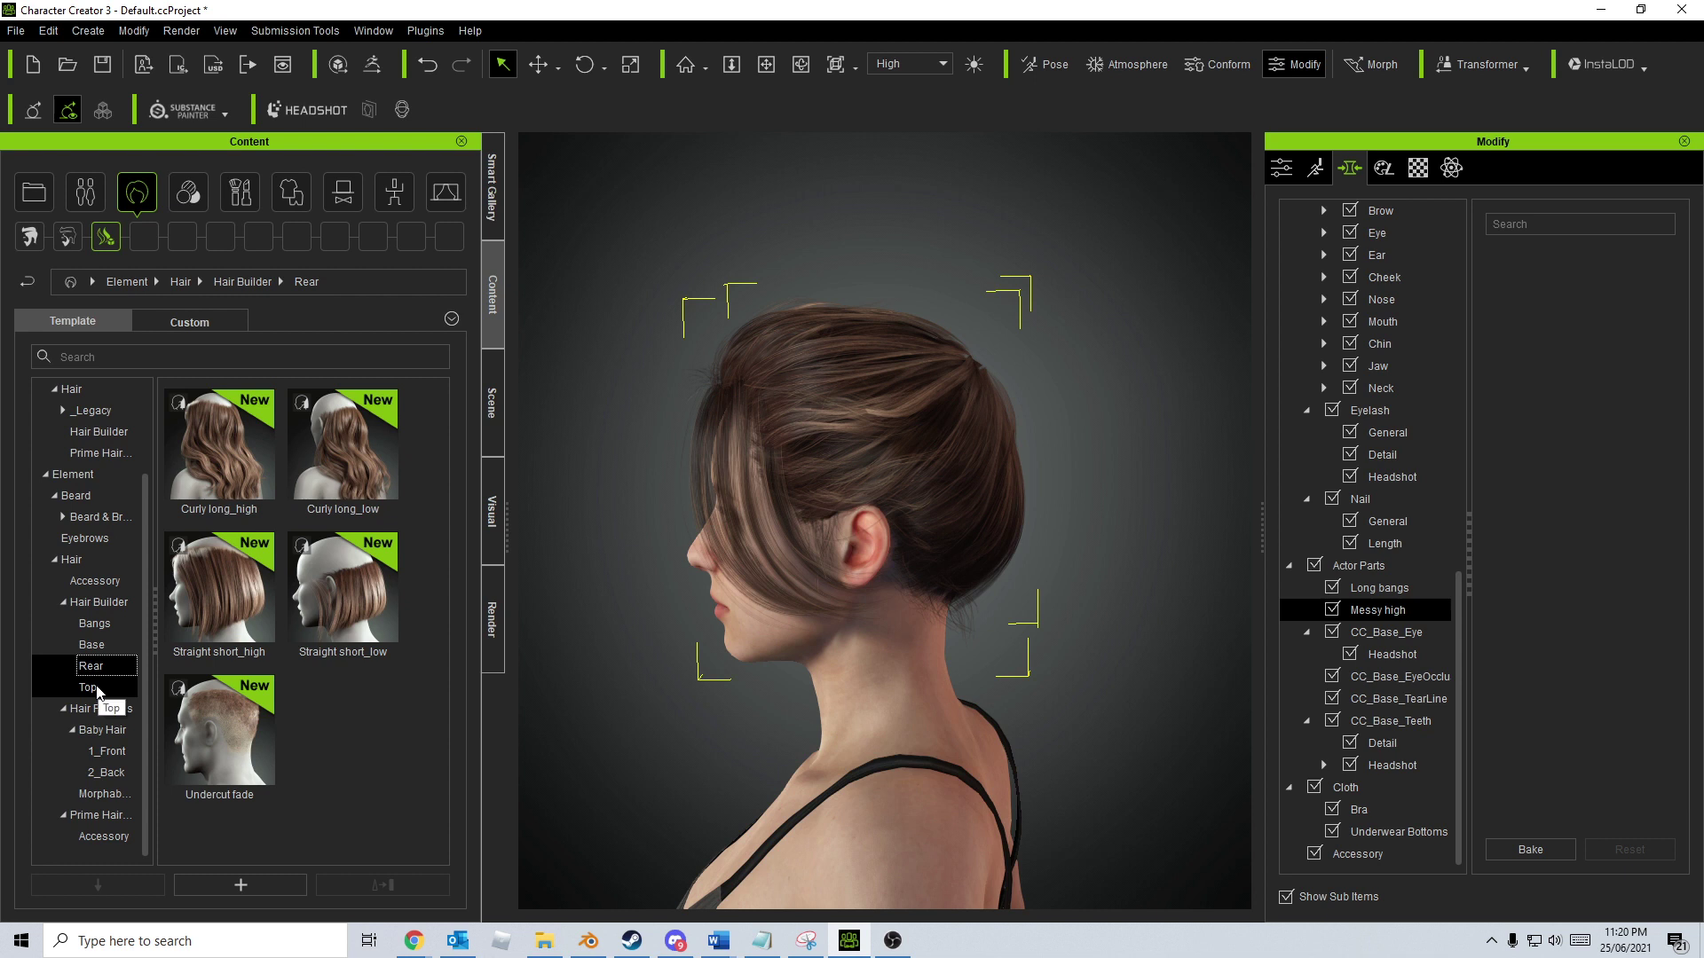
click(89, 687)
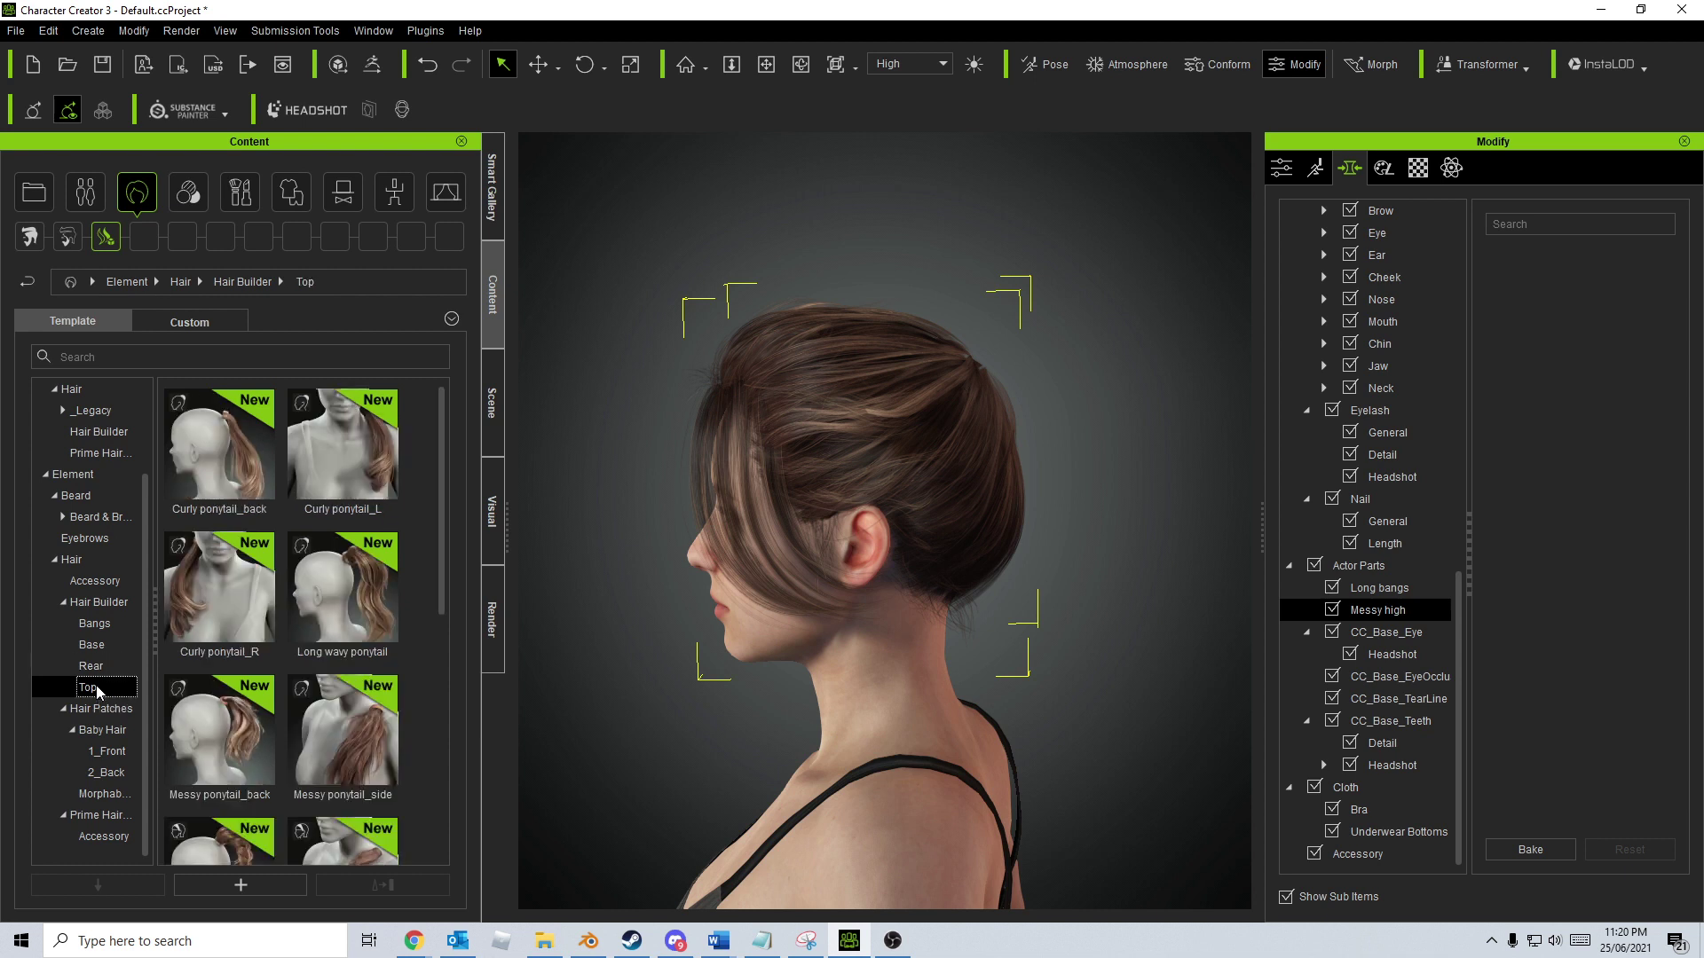
double_click(215, 485)
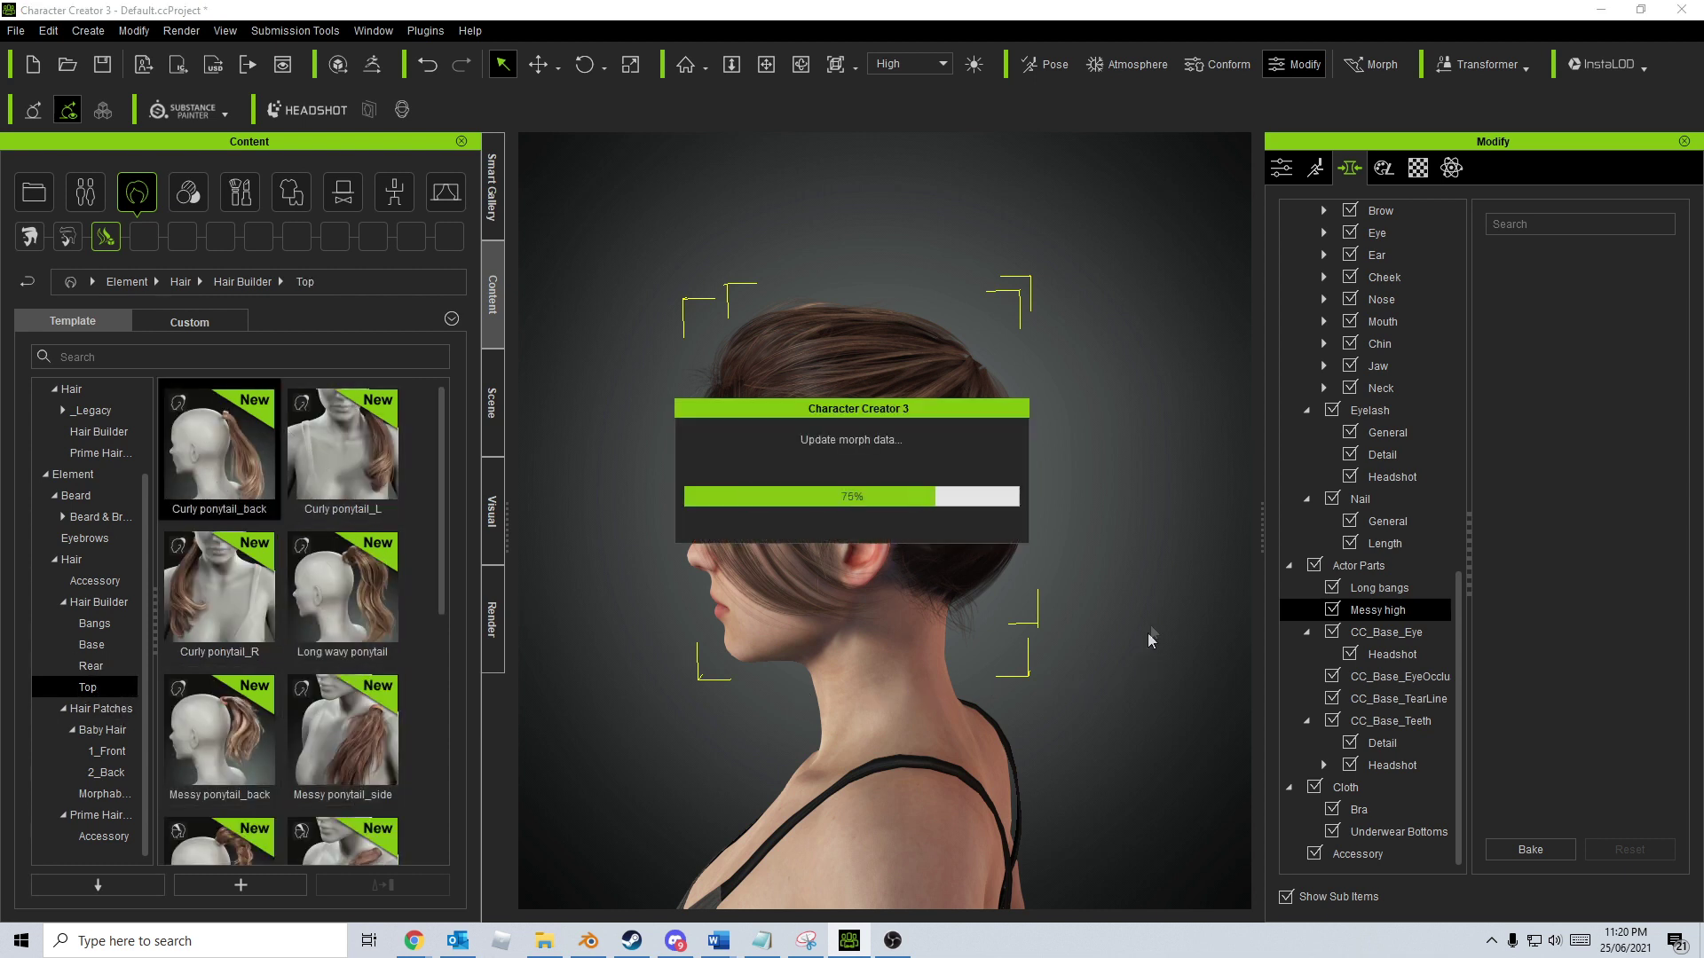
mouse_move(1150, 625)
right_down()
mouse_move(903, 672)
mouse_move(967, 395)
right_up()
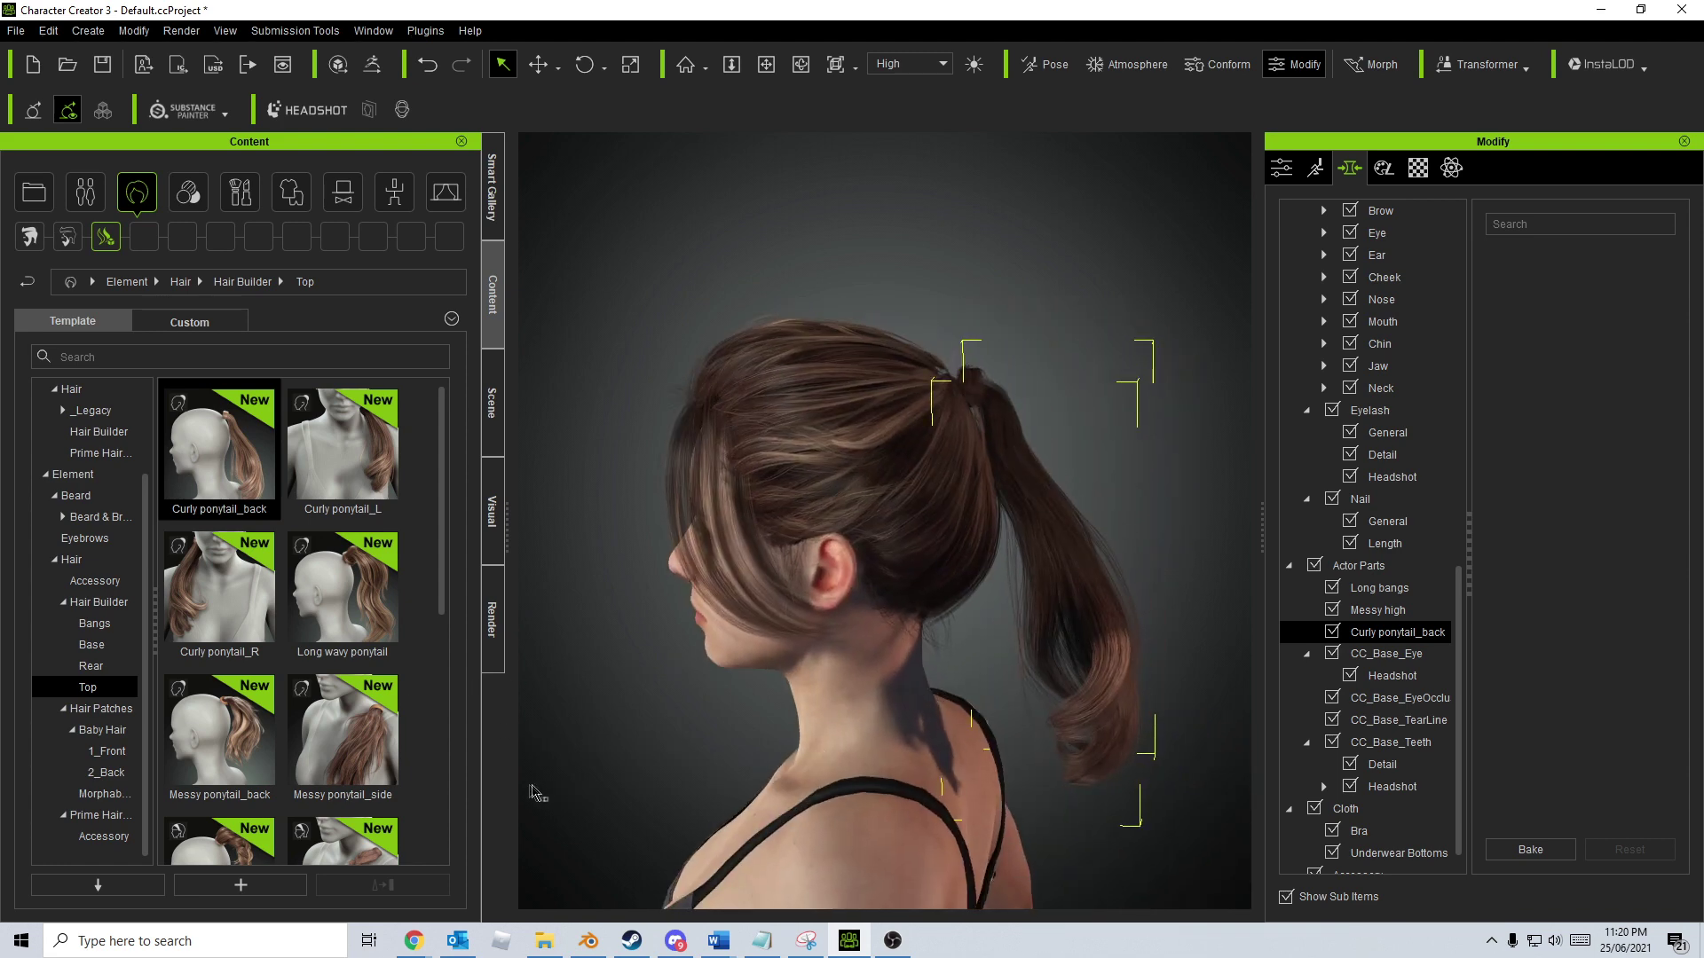
double_click(219, 732)
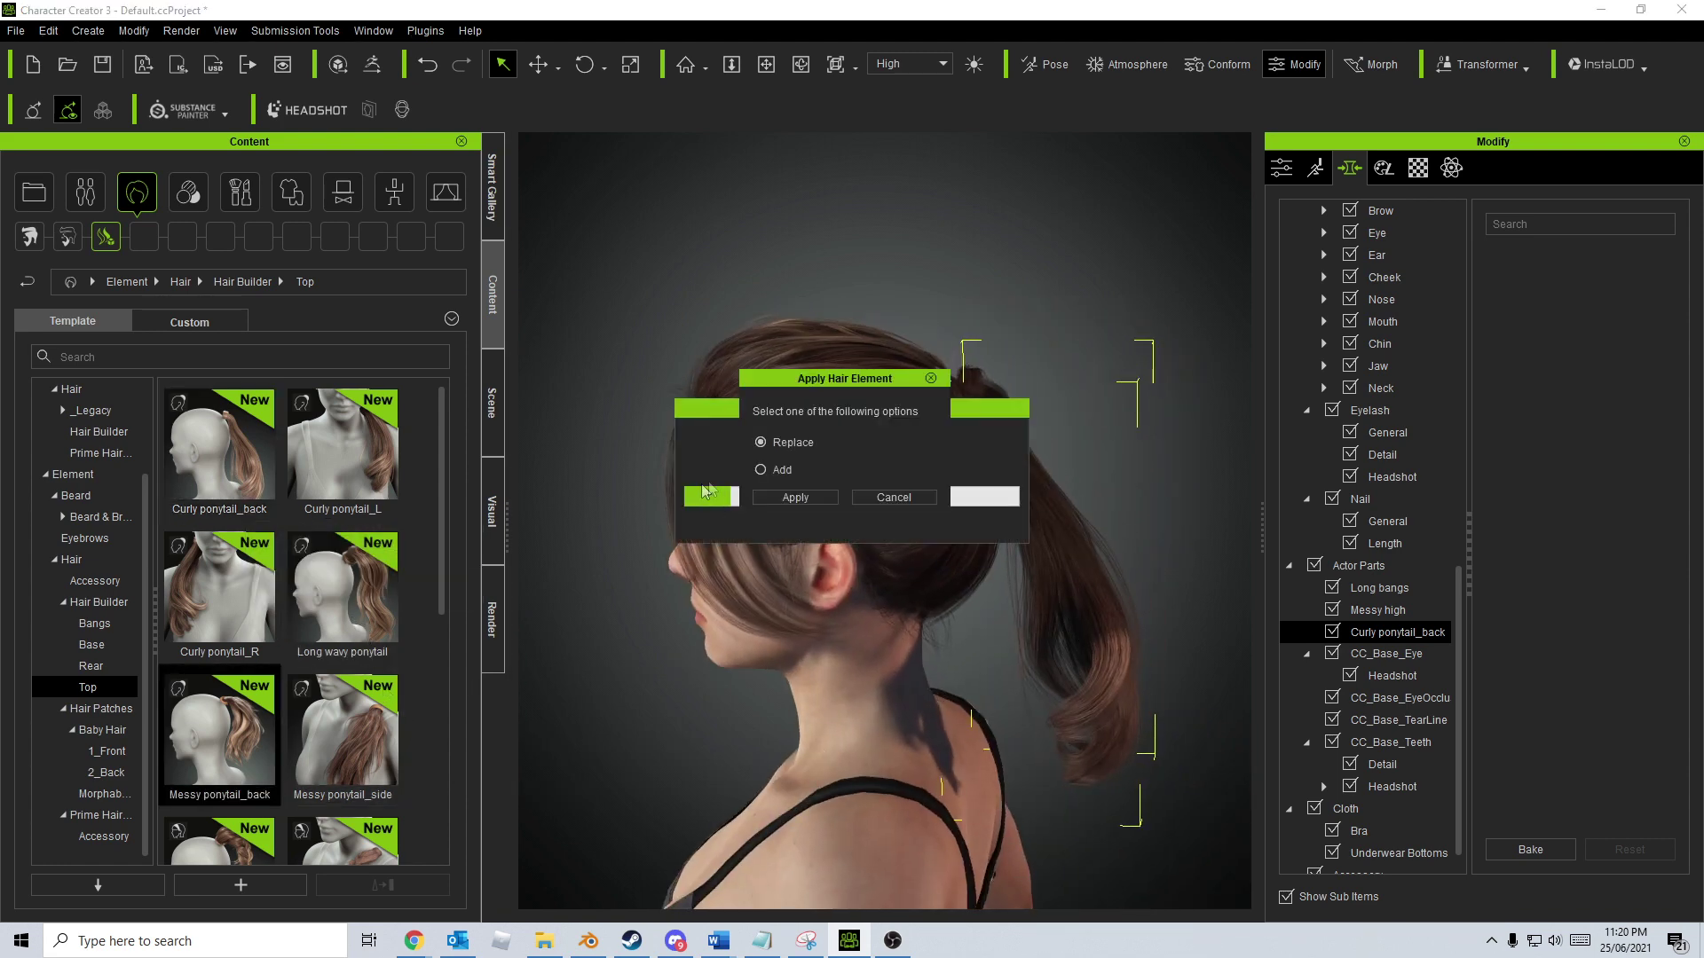
click(783, 498)
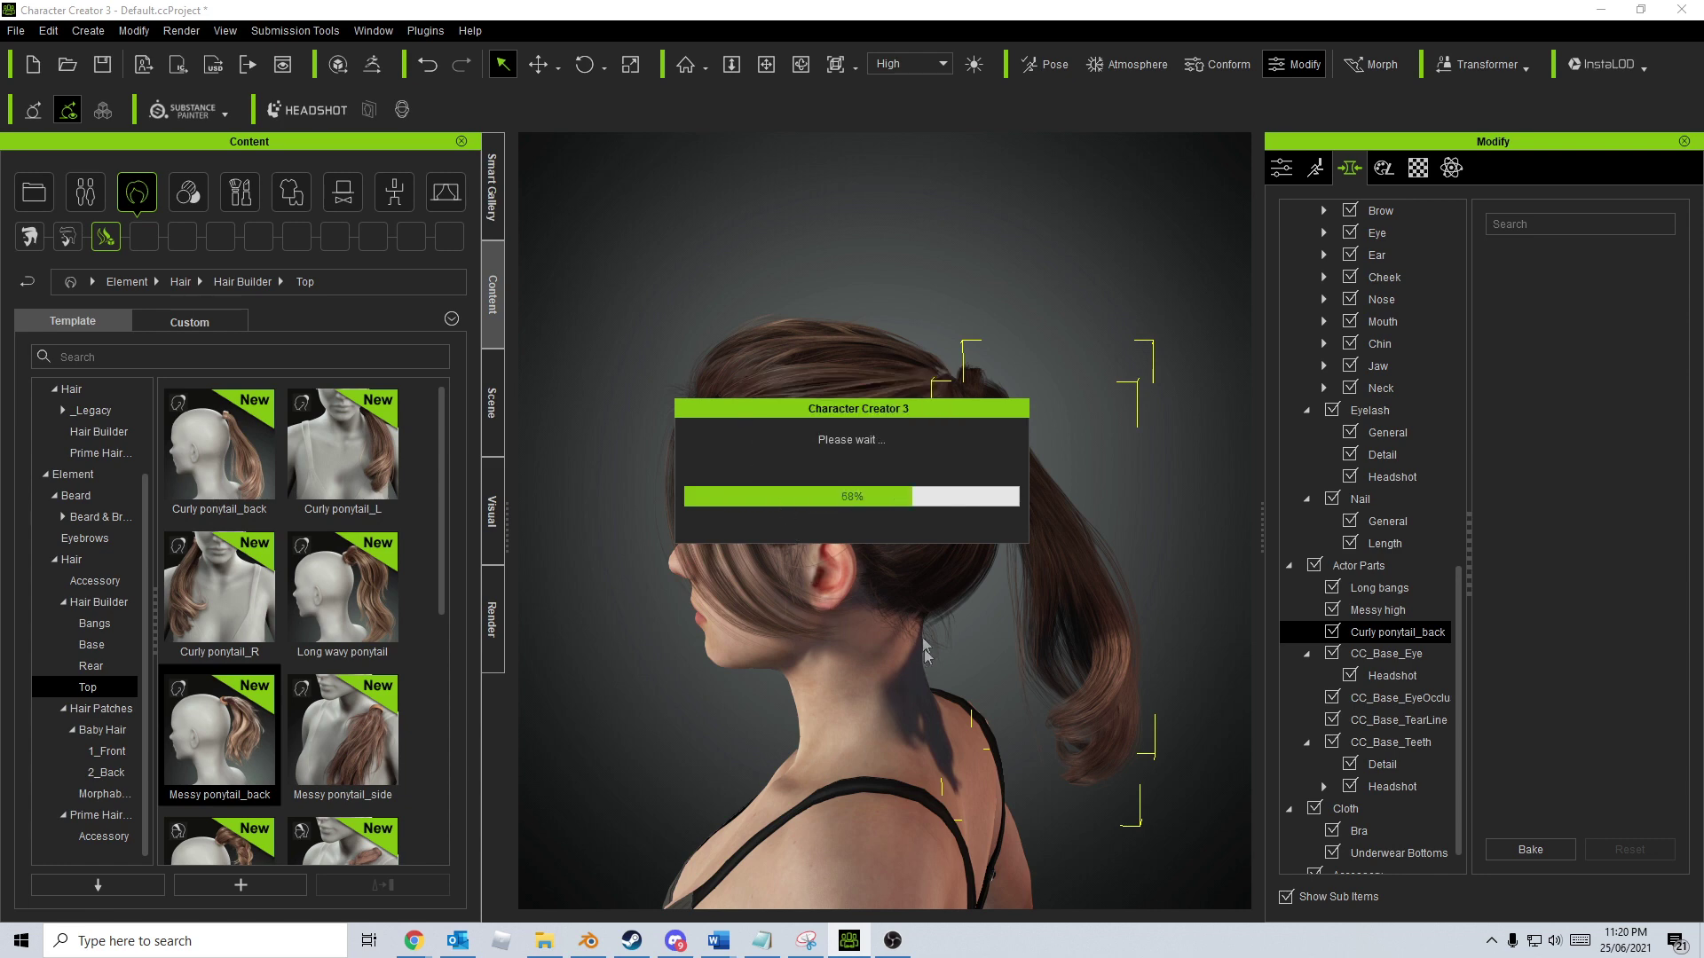
right_drag(821, 705, 784, 581)
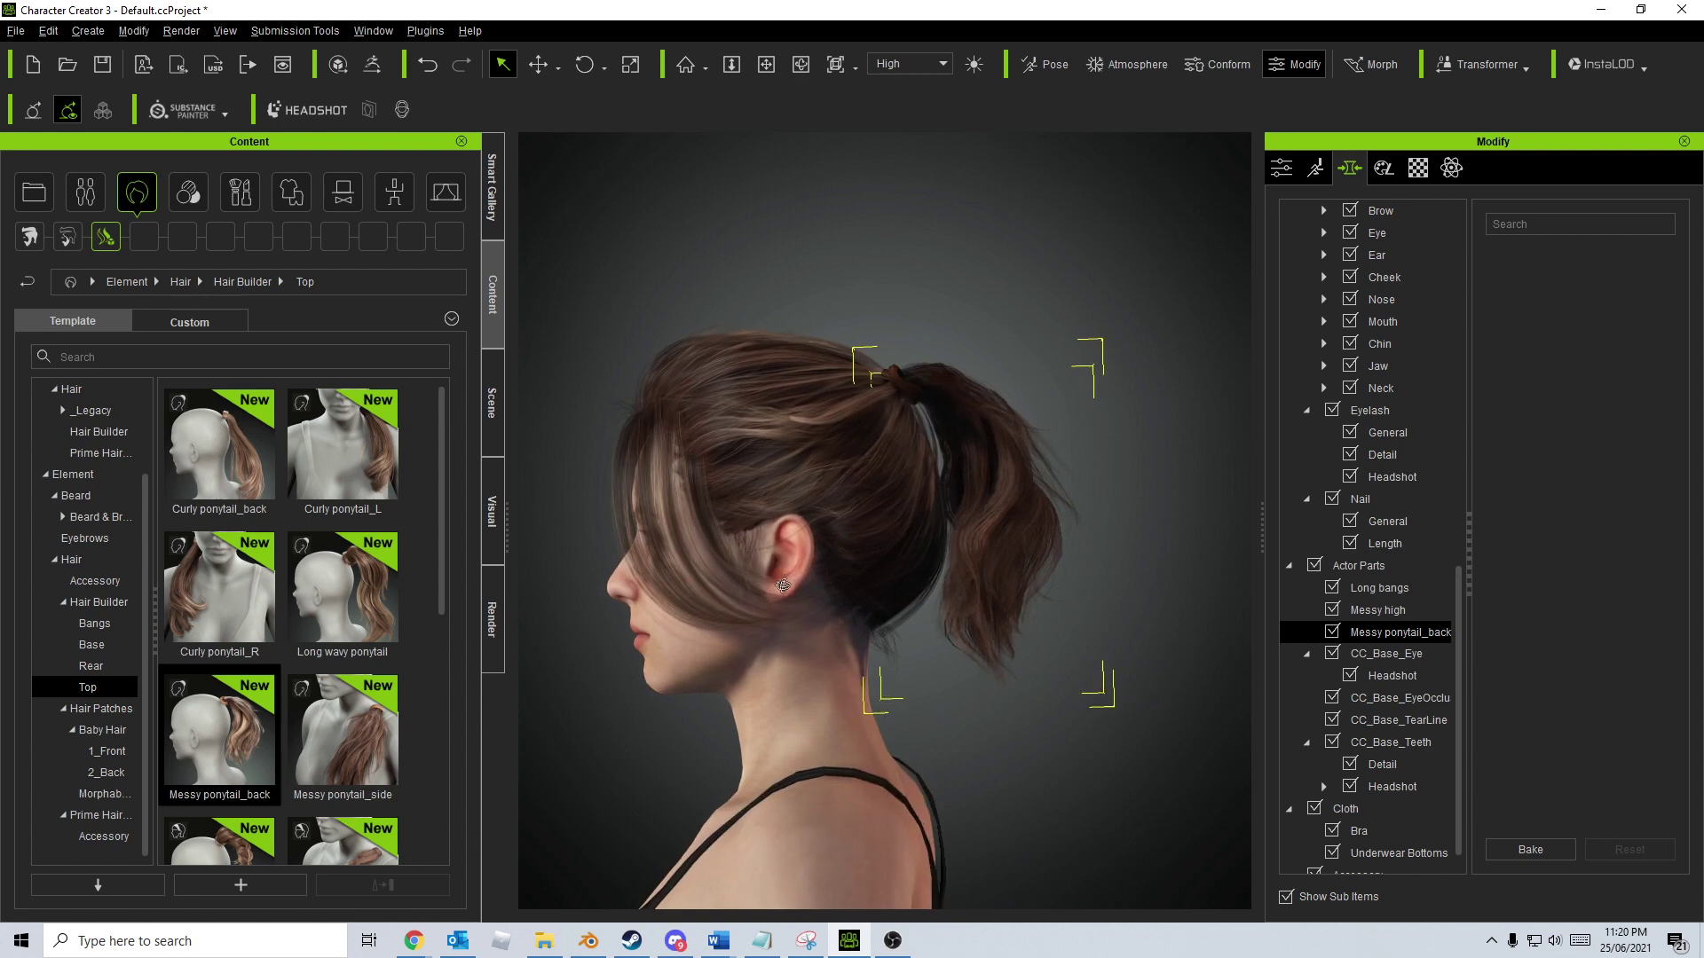
right_drag(784, 580, 798, 603)
click(1418, 168)
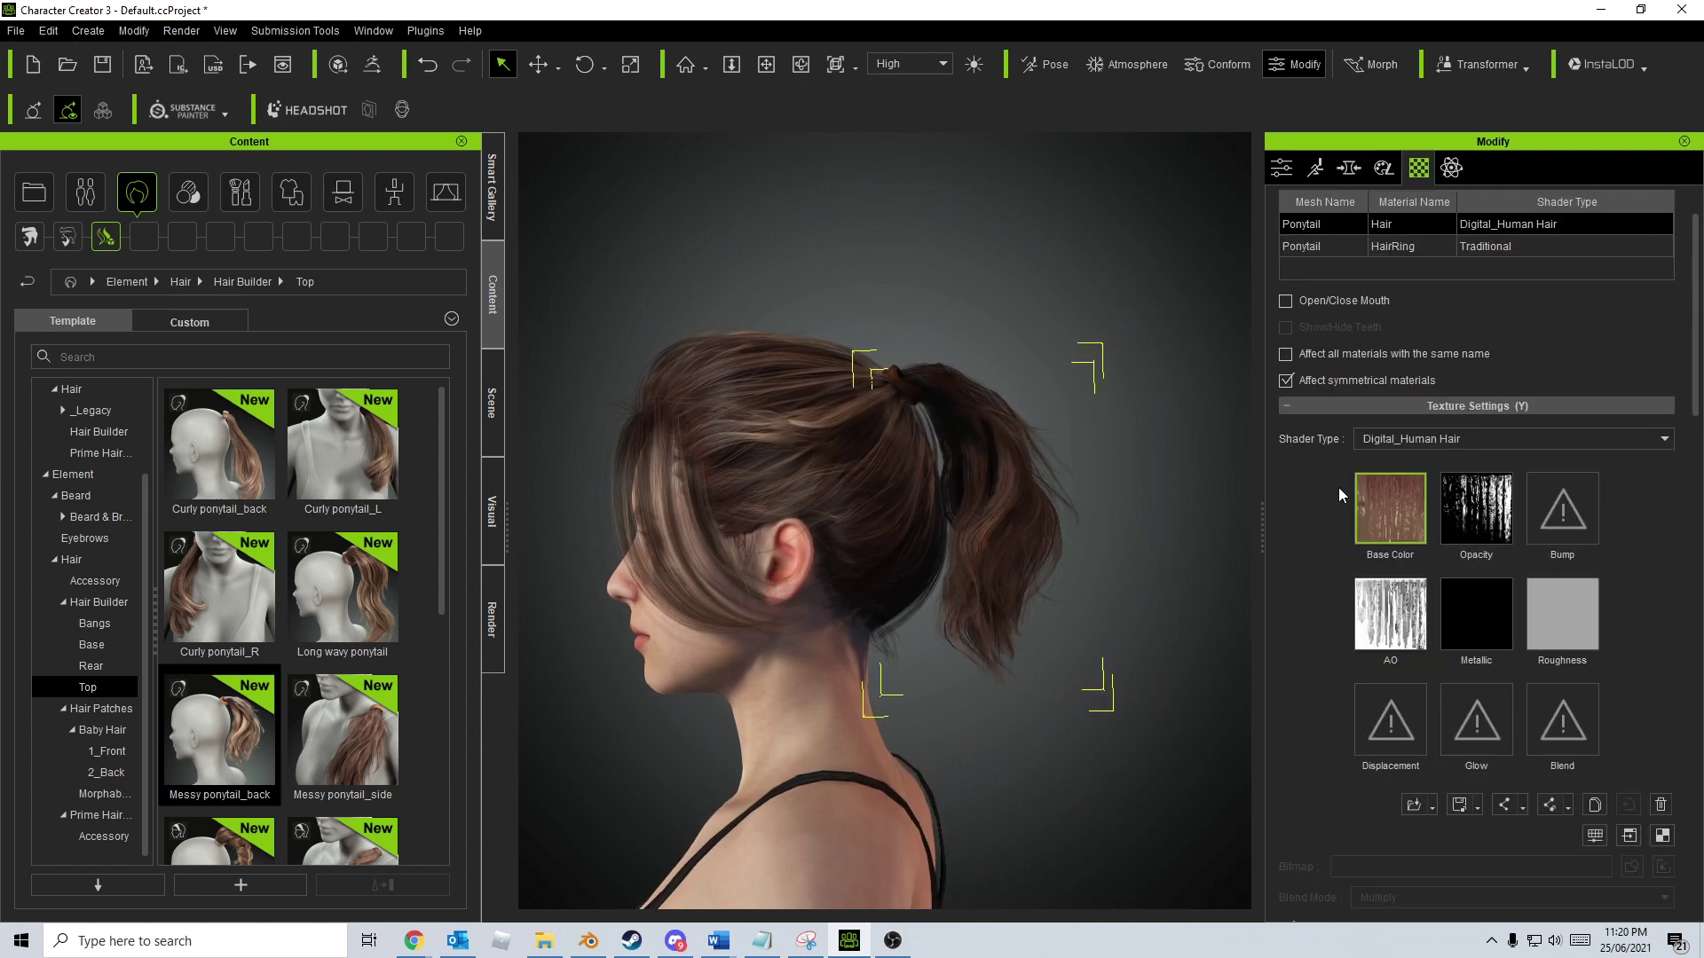
scroll(1371, 719, down, 1)
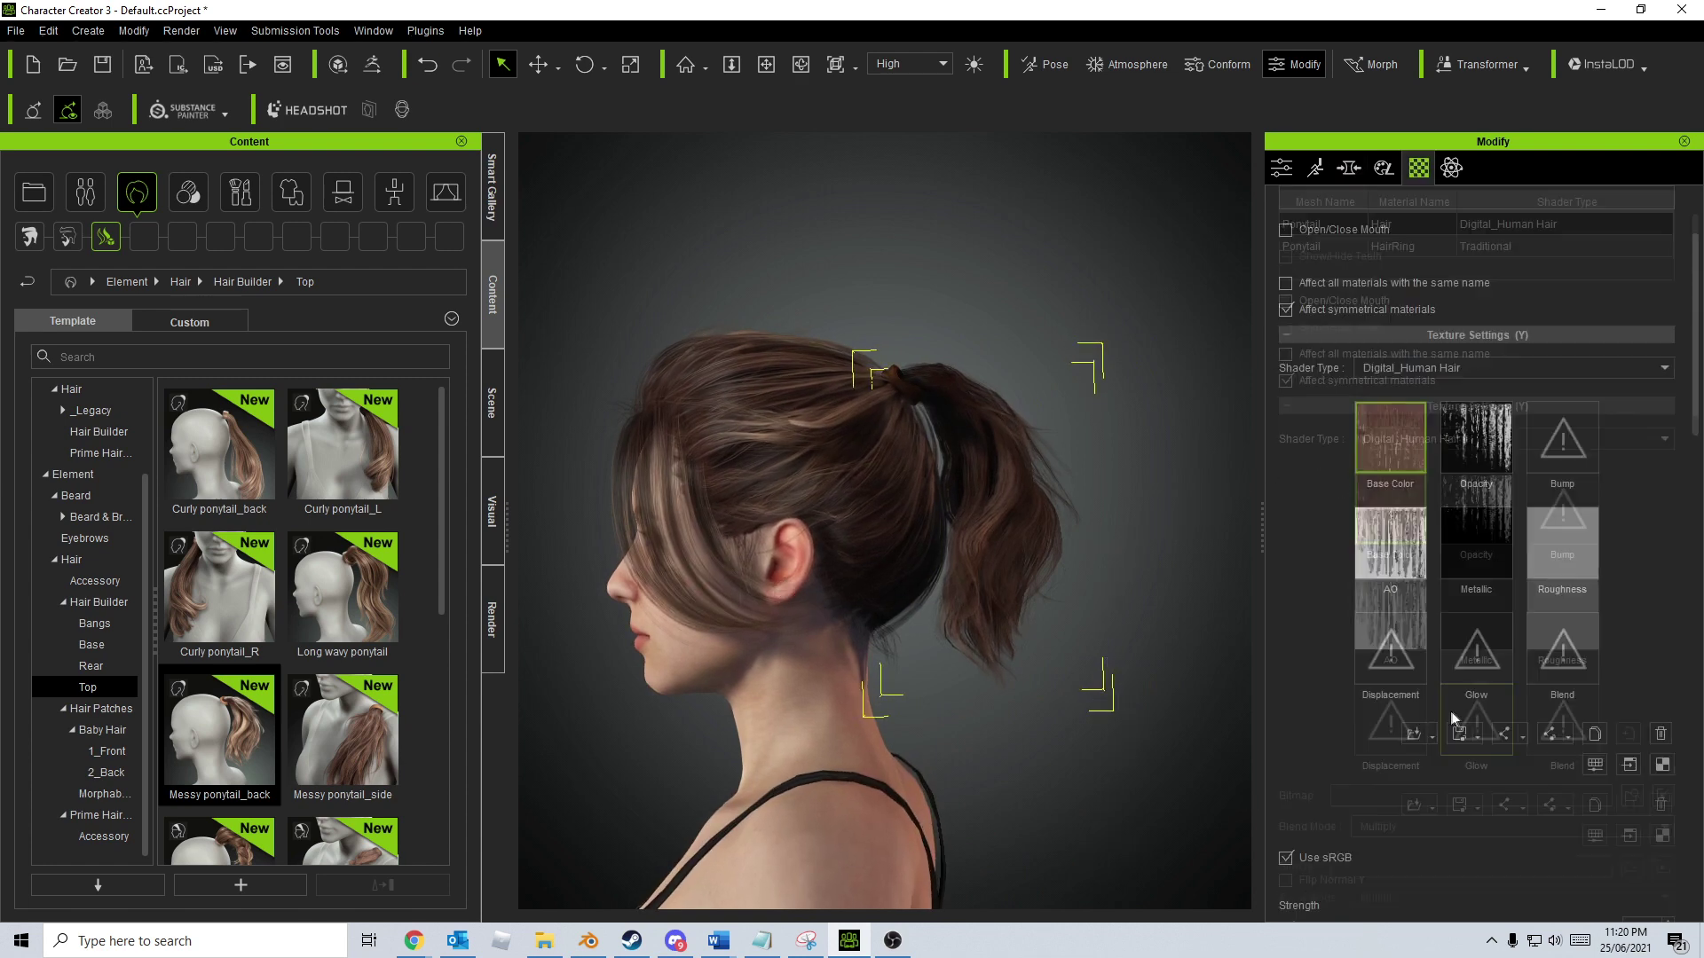
scroll(1339, 694, down, 4)
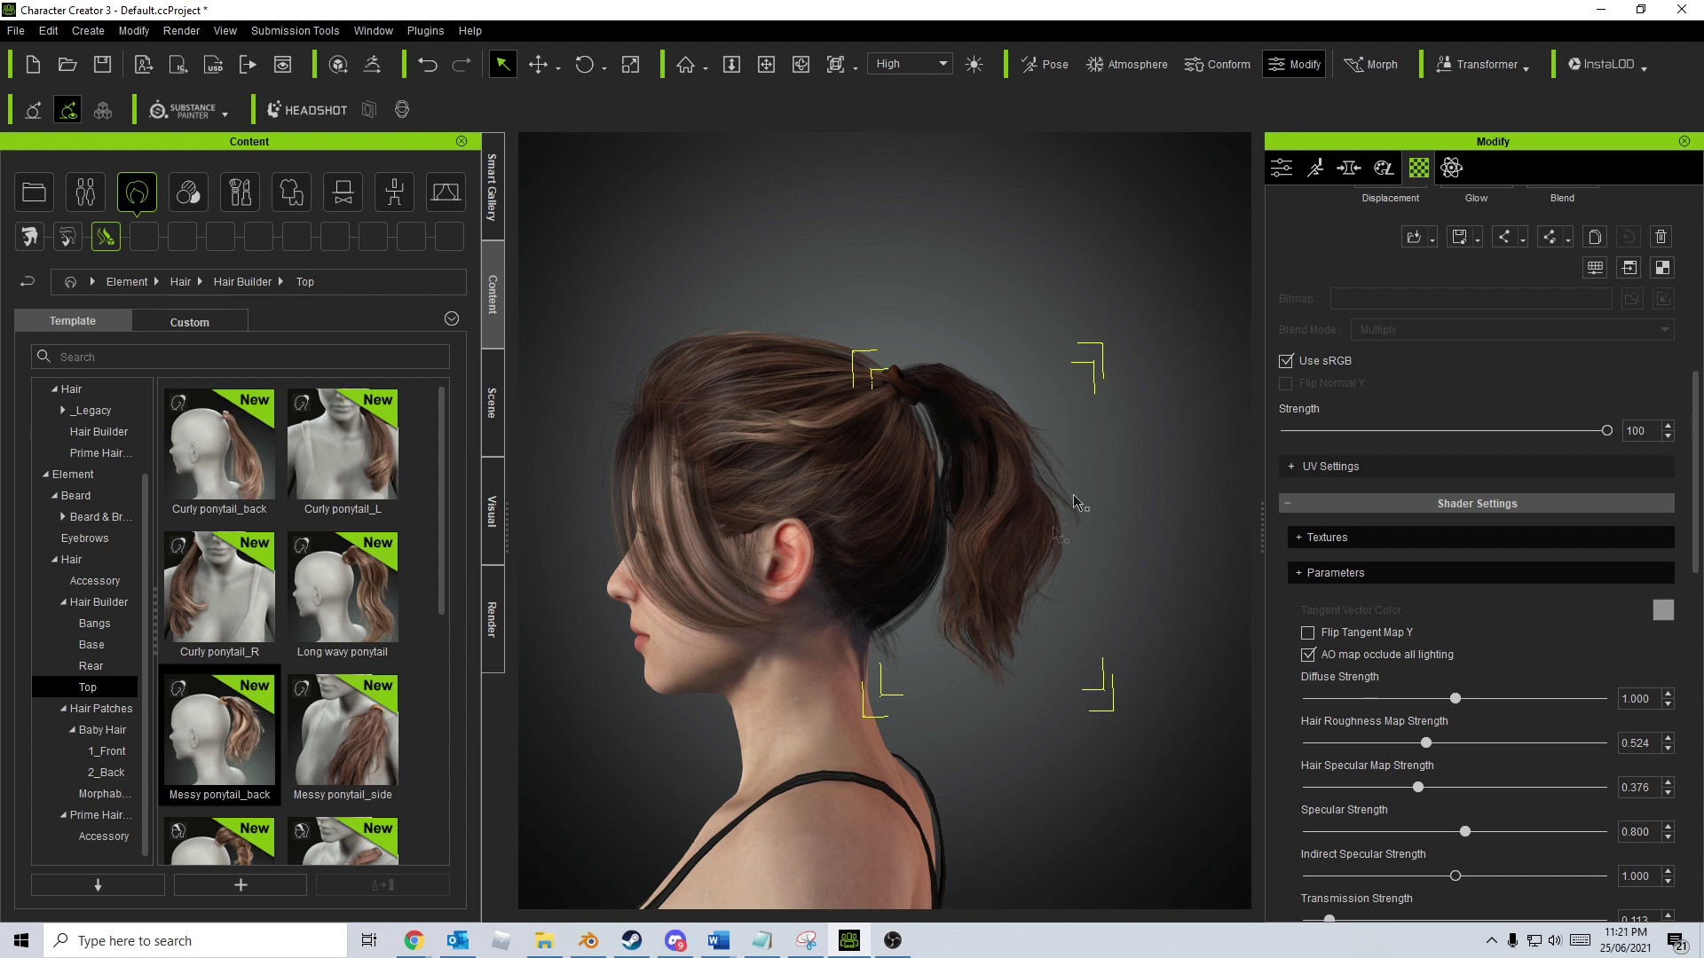
Brighten the strand Root Color as a first try
right_drag(1079, 504, 1125, 653)
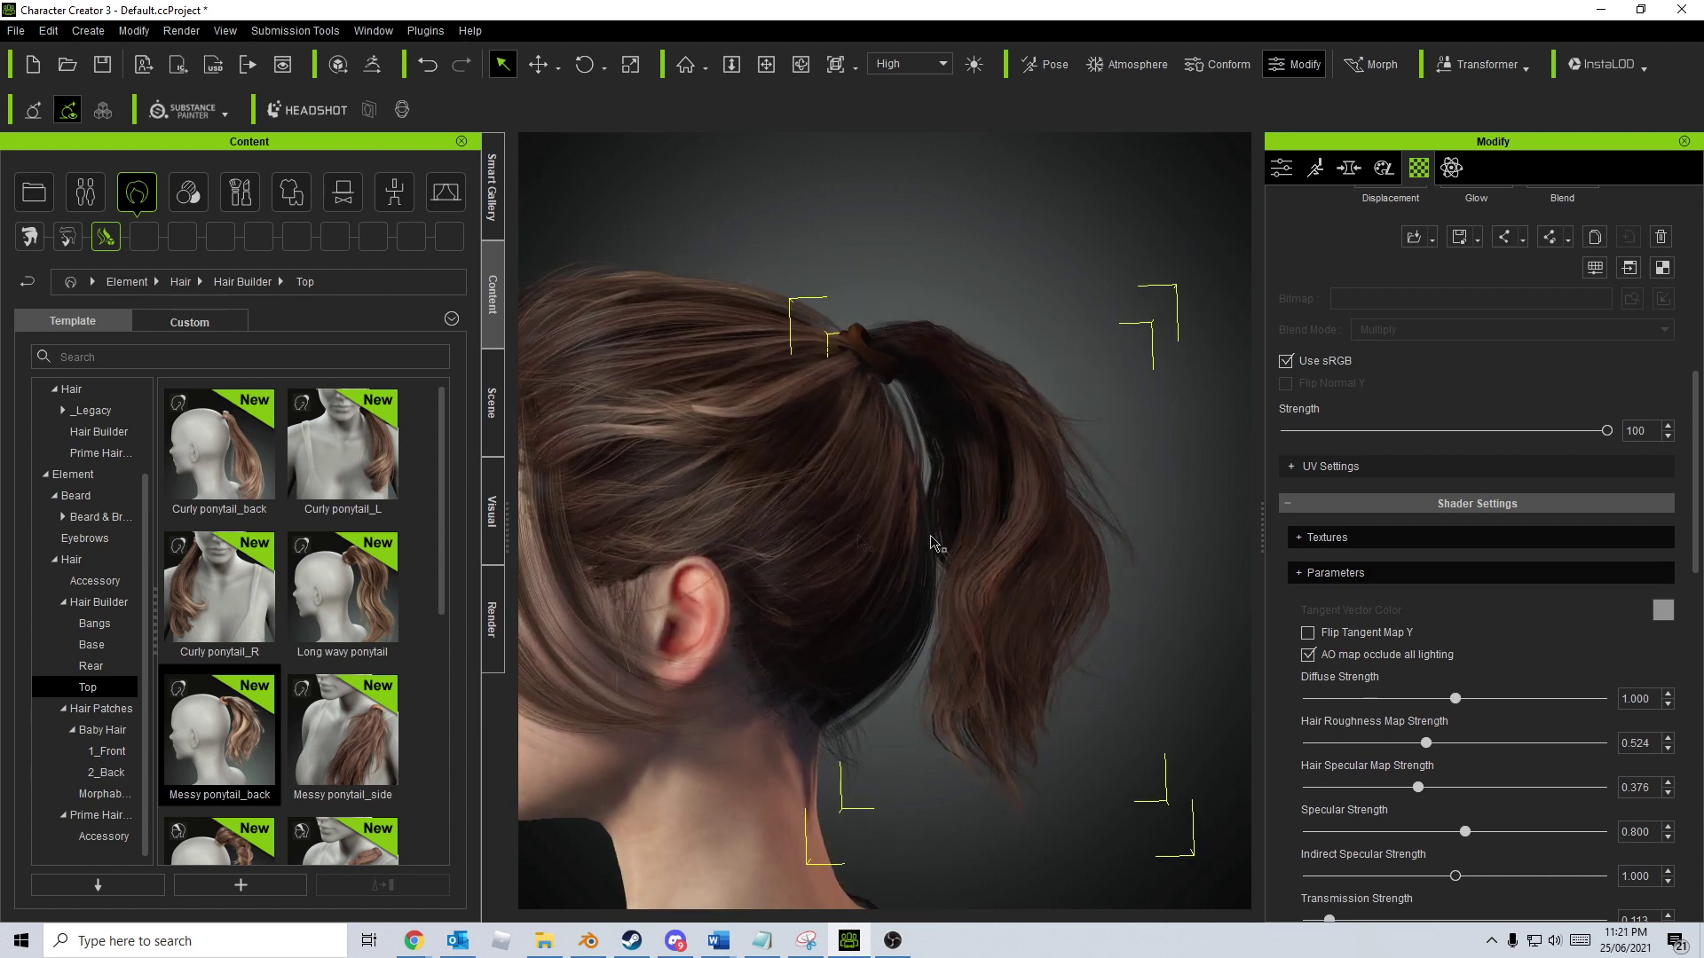
scroll(1422, 630, down, 1)
scroll(1418, 628, down, 3)
scroll(1417, 628, up, 2)
scroll(1391, 627, up, 1)
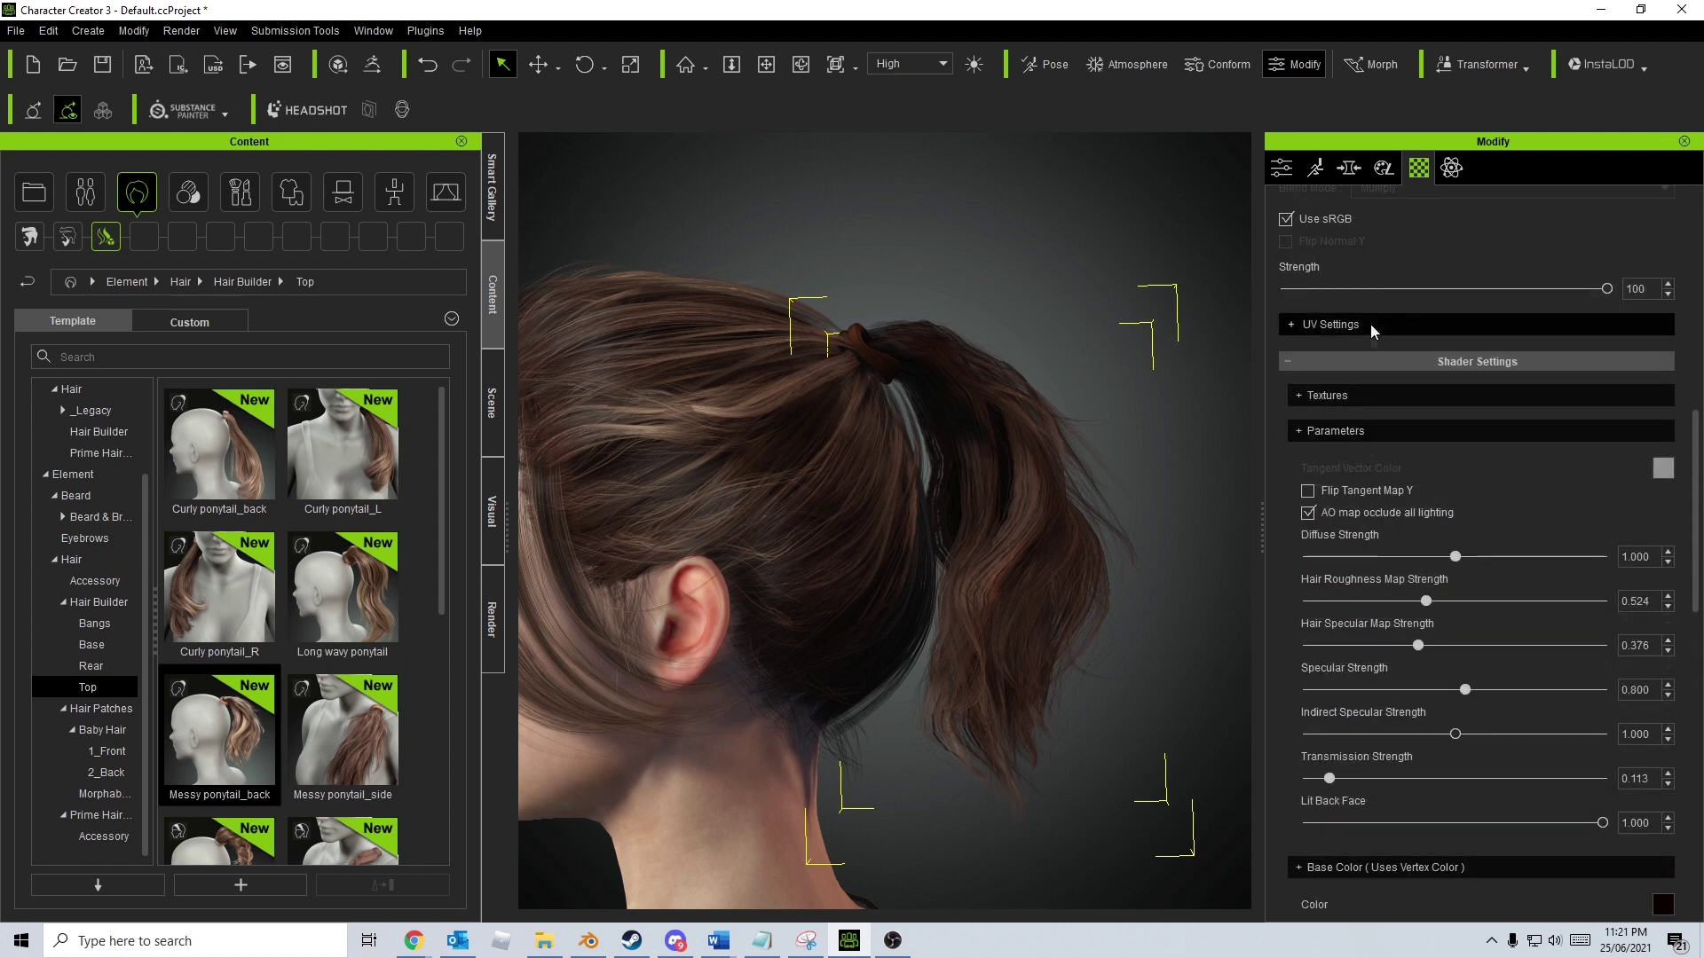
scroll(1368, 604, down, 1)
scroll(1361, 589, down, 2)
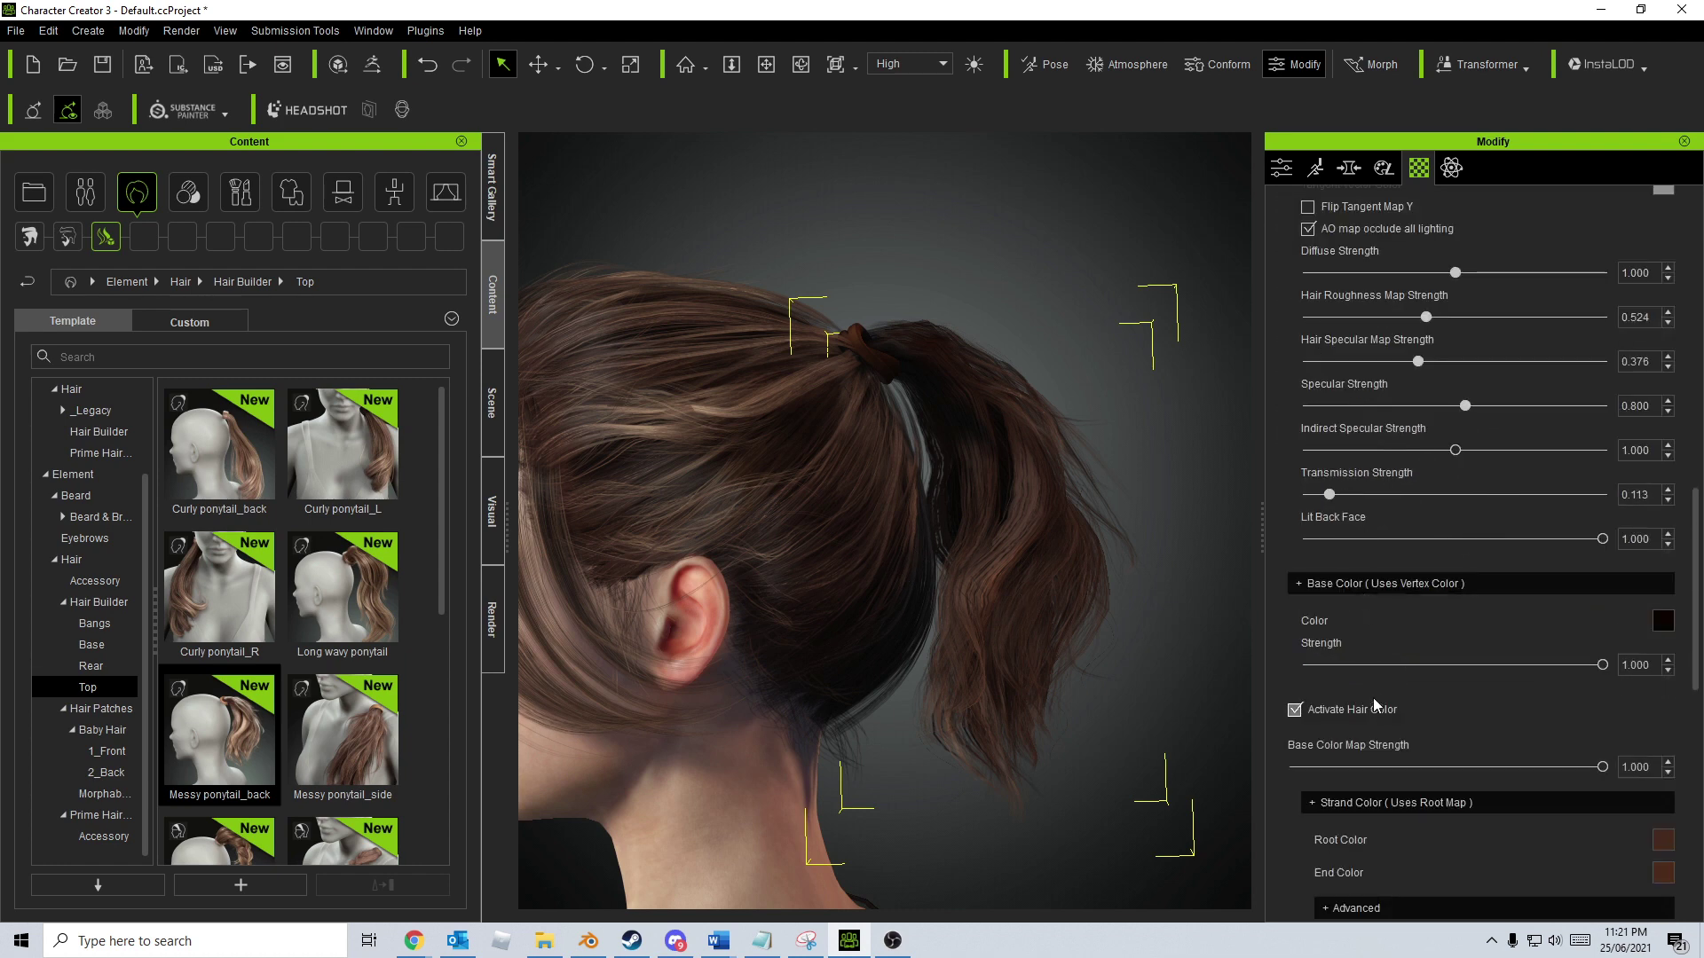
scroll(1367, 696, down, 1)
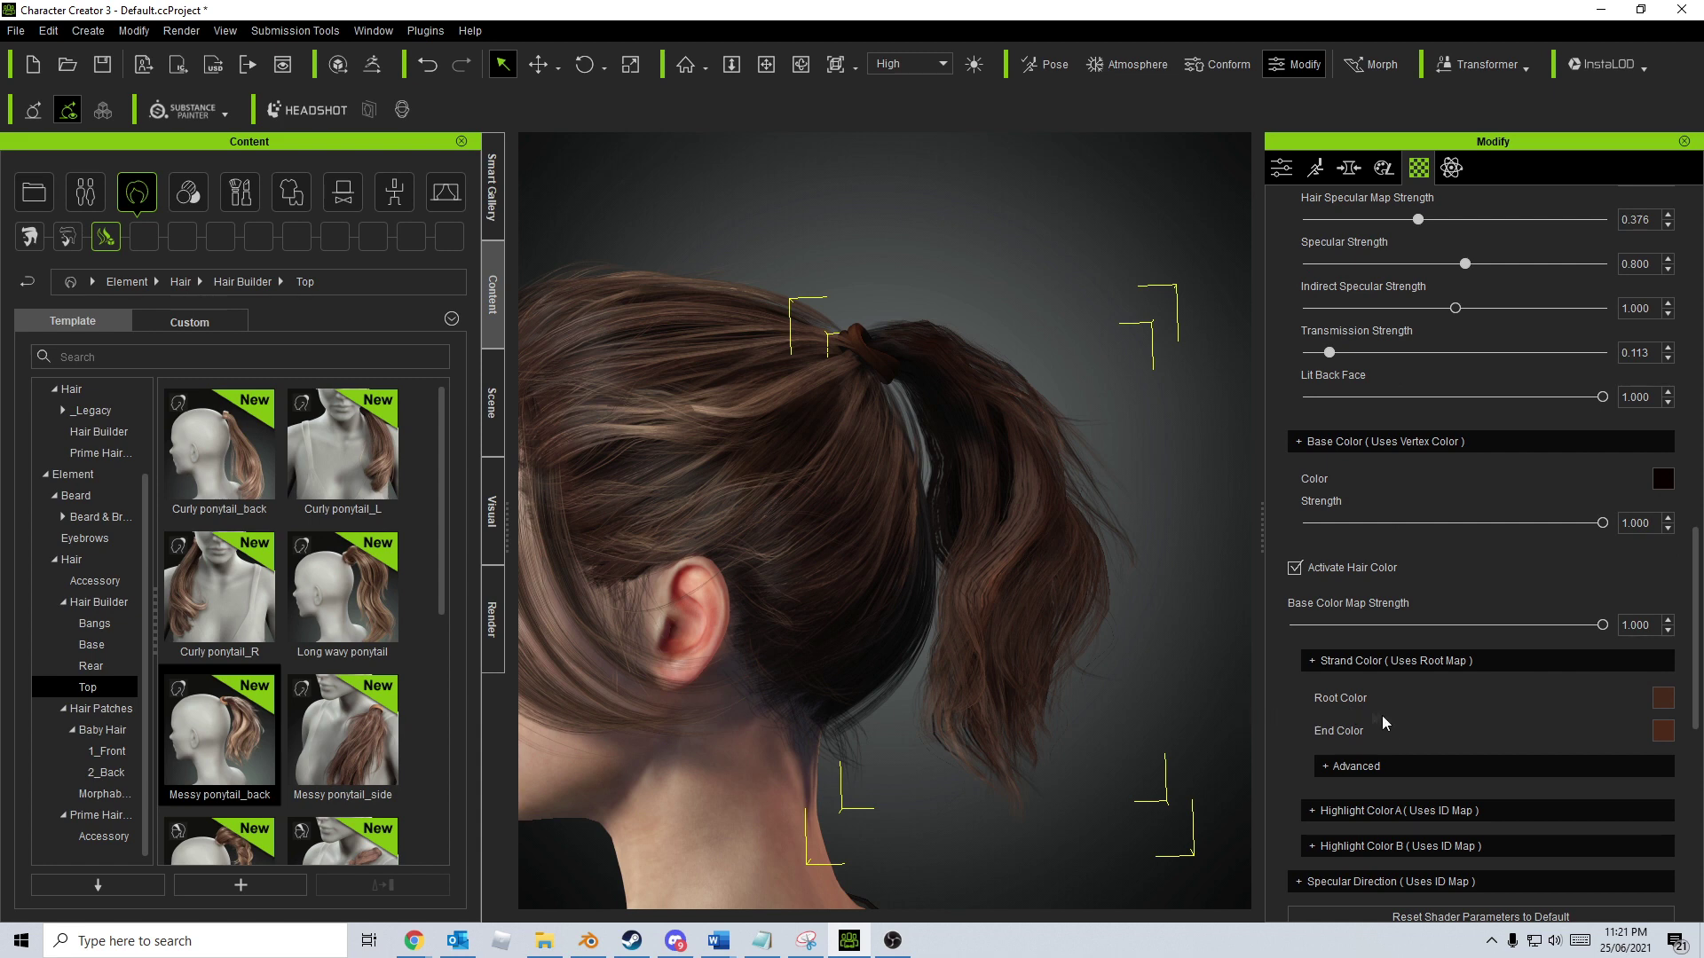
click(1672, 705)
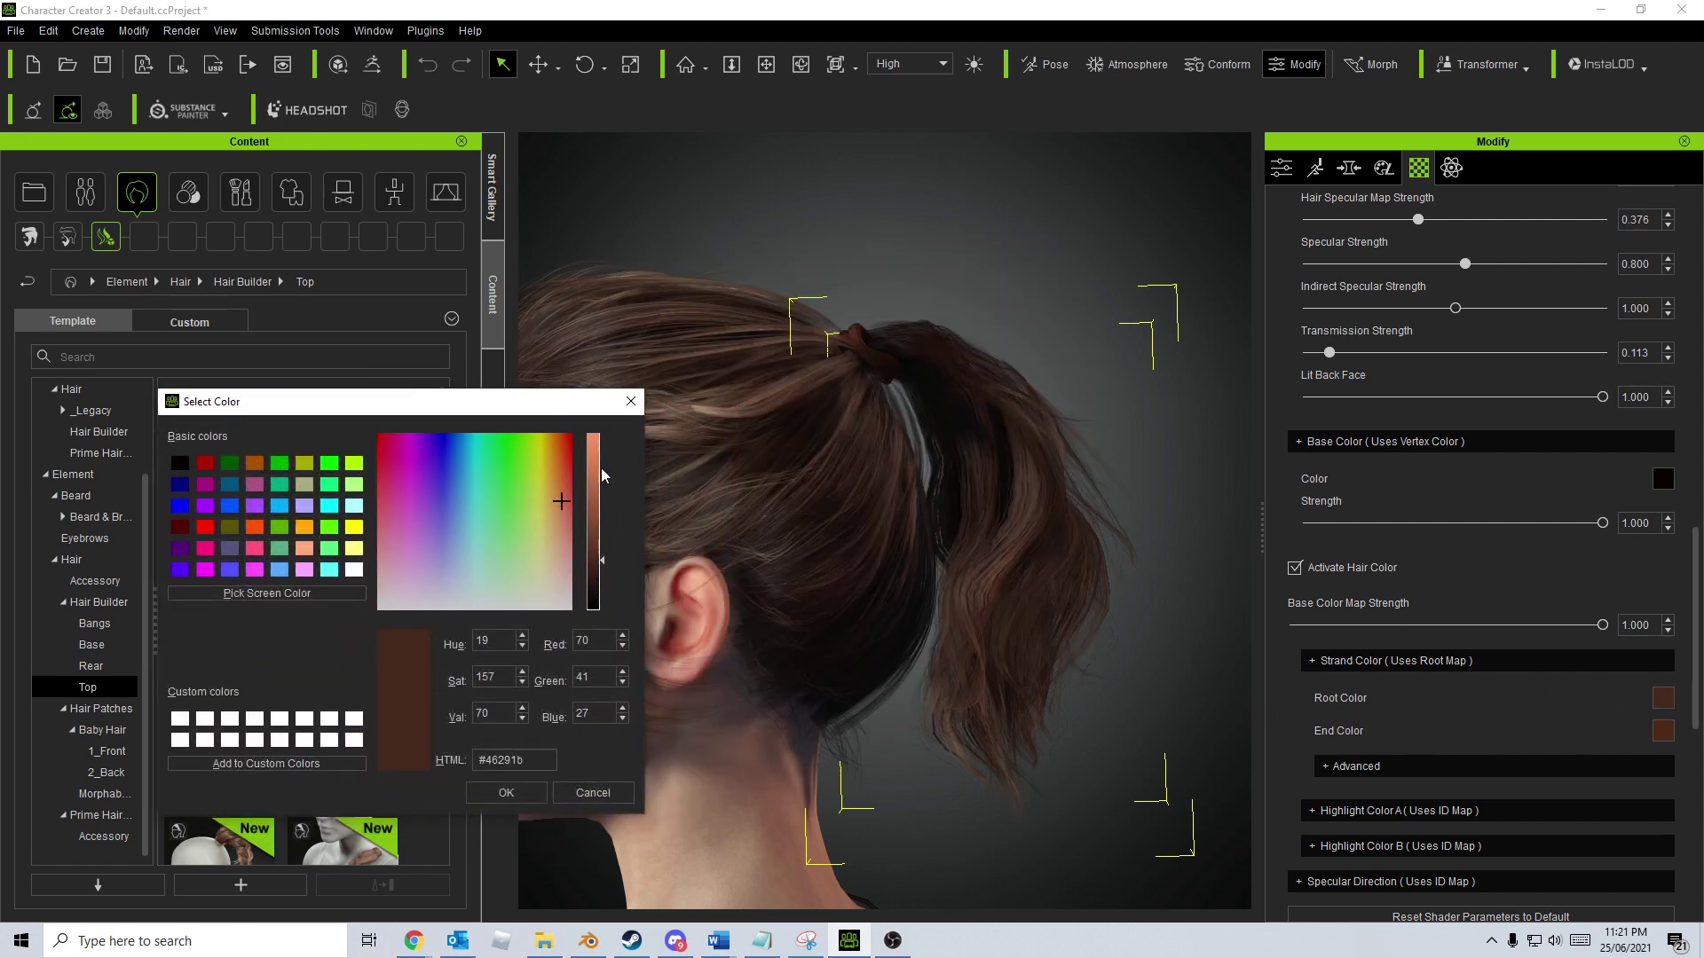
drag(596, 479, 576, 469)
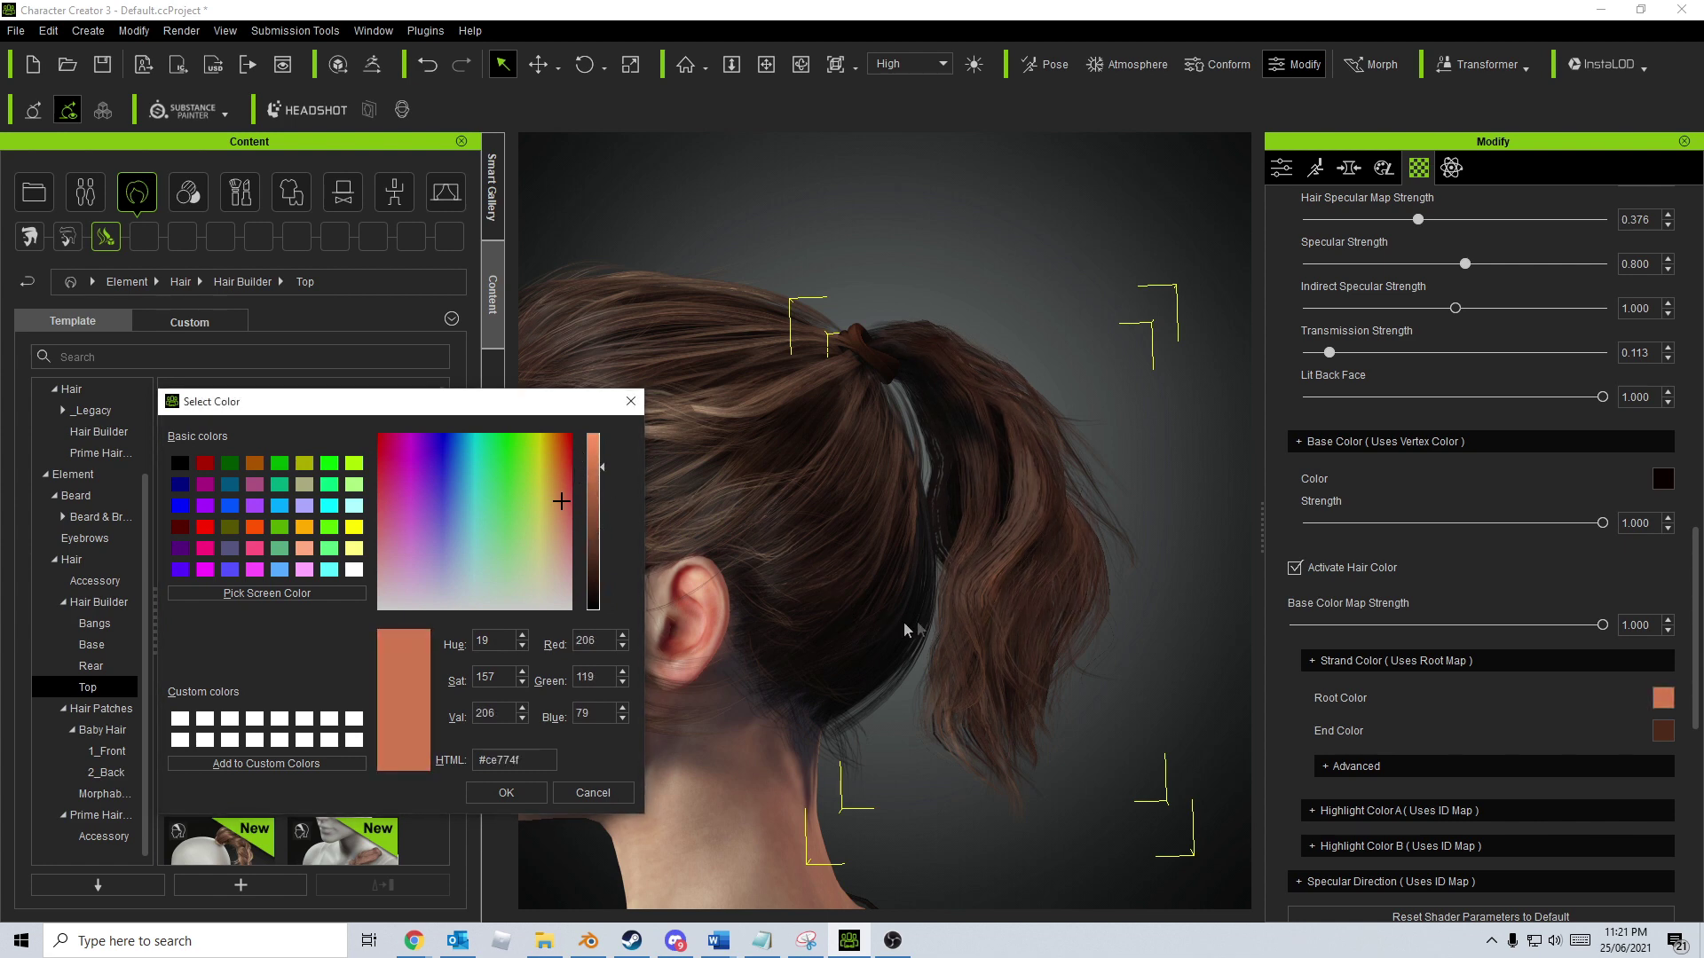
click(505, 792)
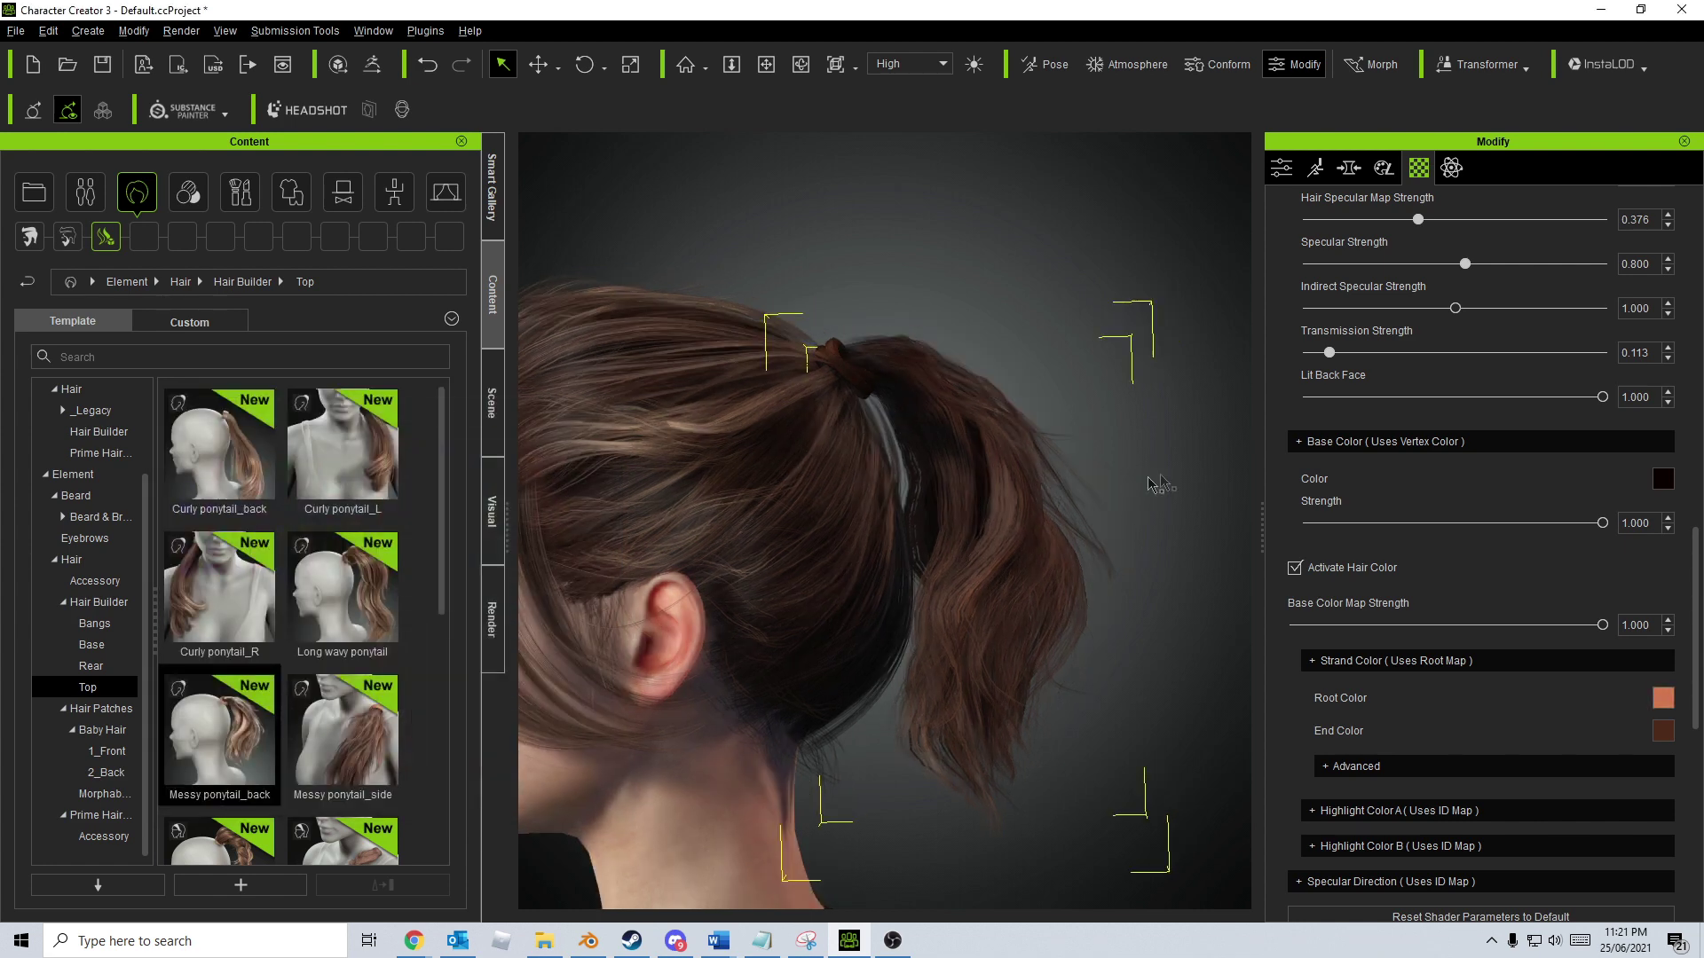
Set the strand End Color to copper brown #c1683f
mouse_move(1124, 476)
right_down()
mouse_move(947, 480)
mouse_move(781, 572)
right_up()
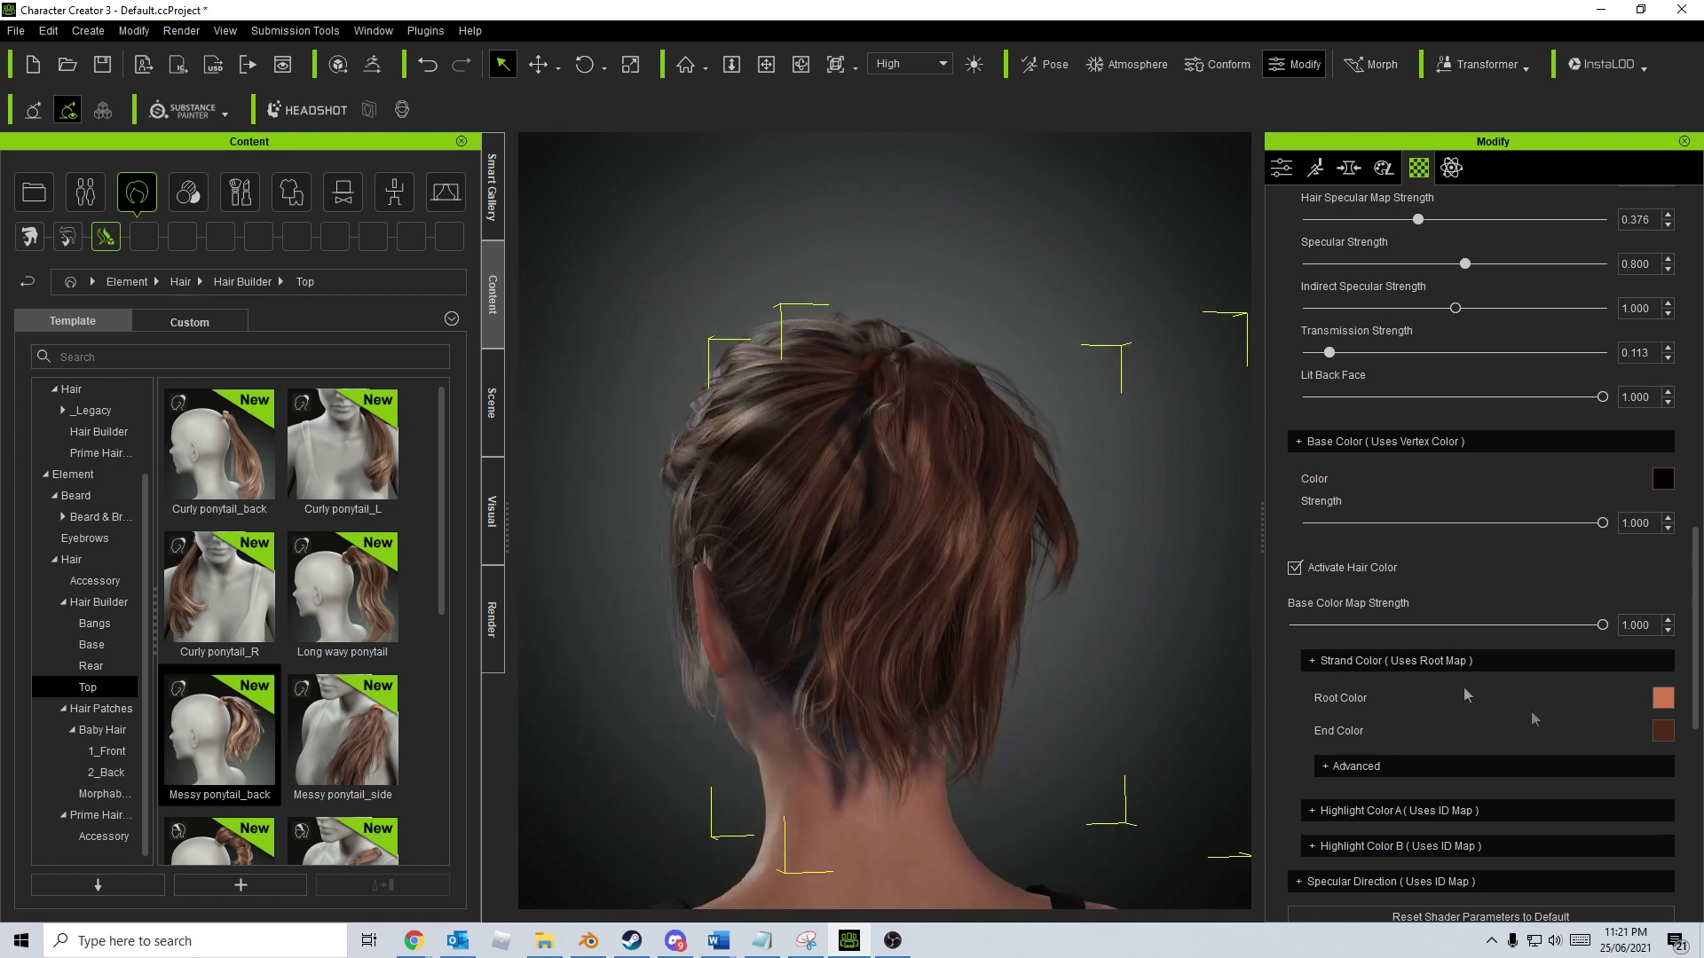
click(1663, 731)
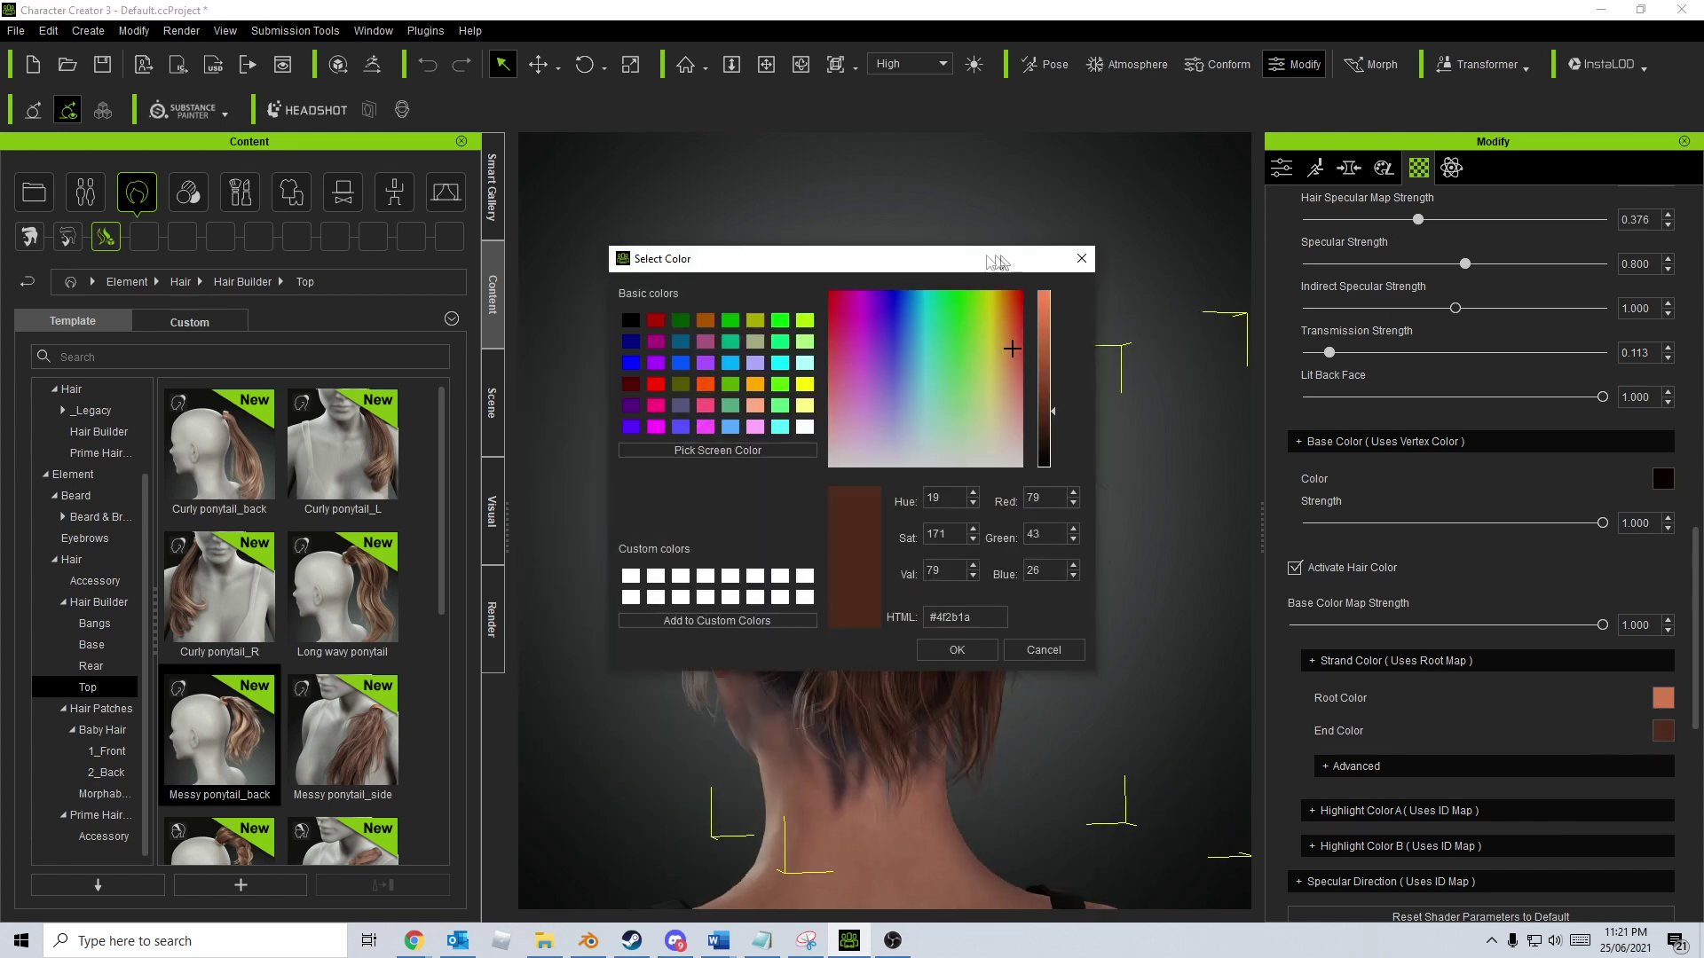
drag(995, 261, 550, 318)
drag(605, 461, 602, 394)
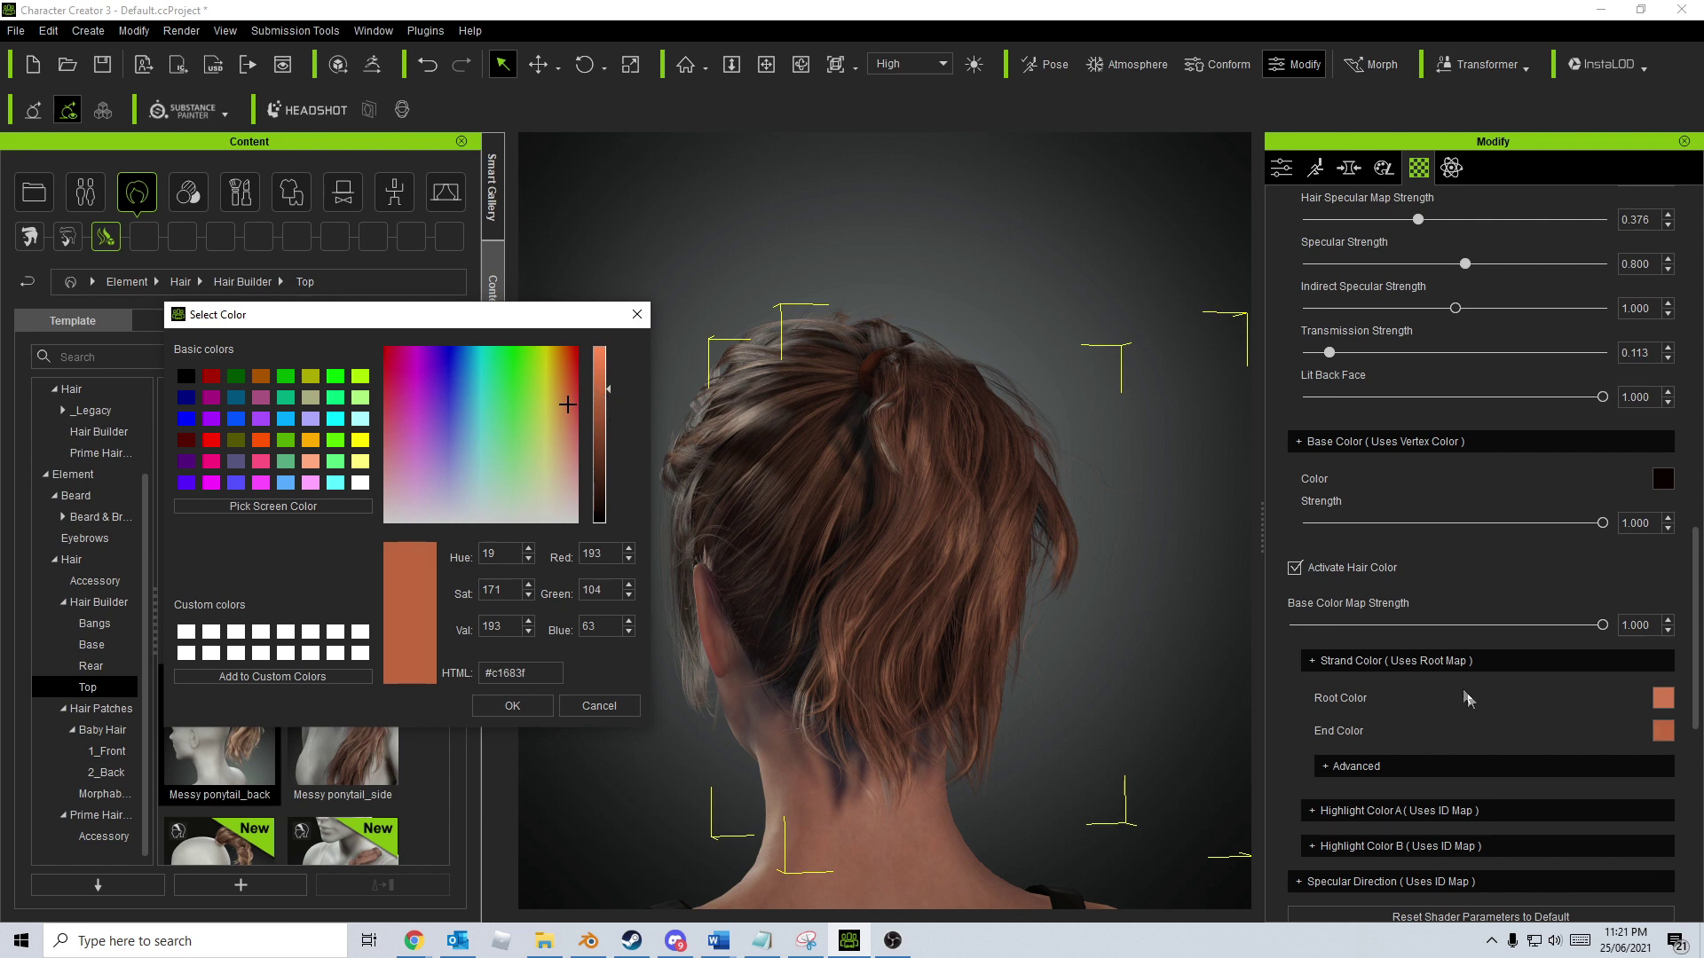
click(503, 706)
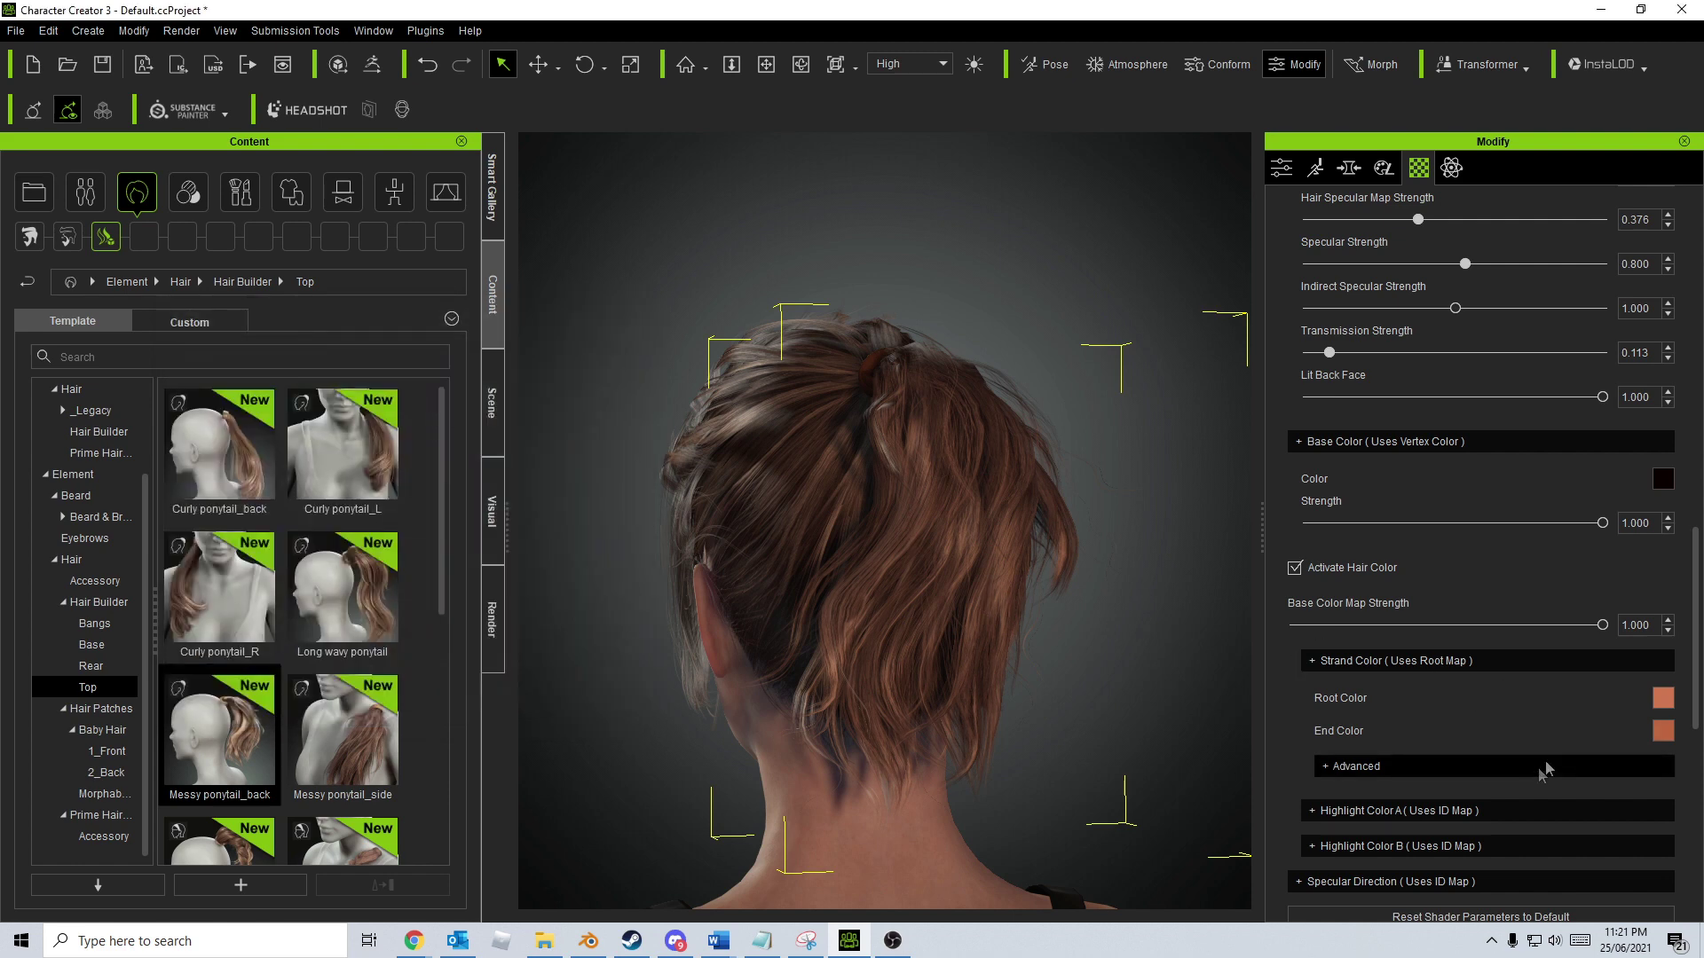
Set the strand Root Color to near-black #22130d
click(1661, 701)
drag(1023, 261, 585, 280)
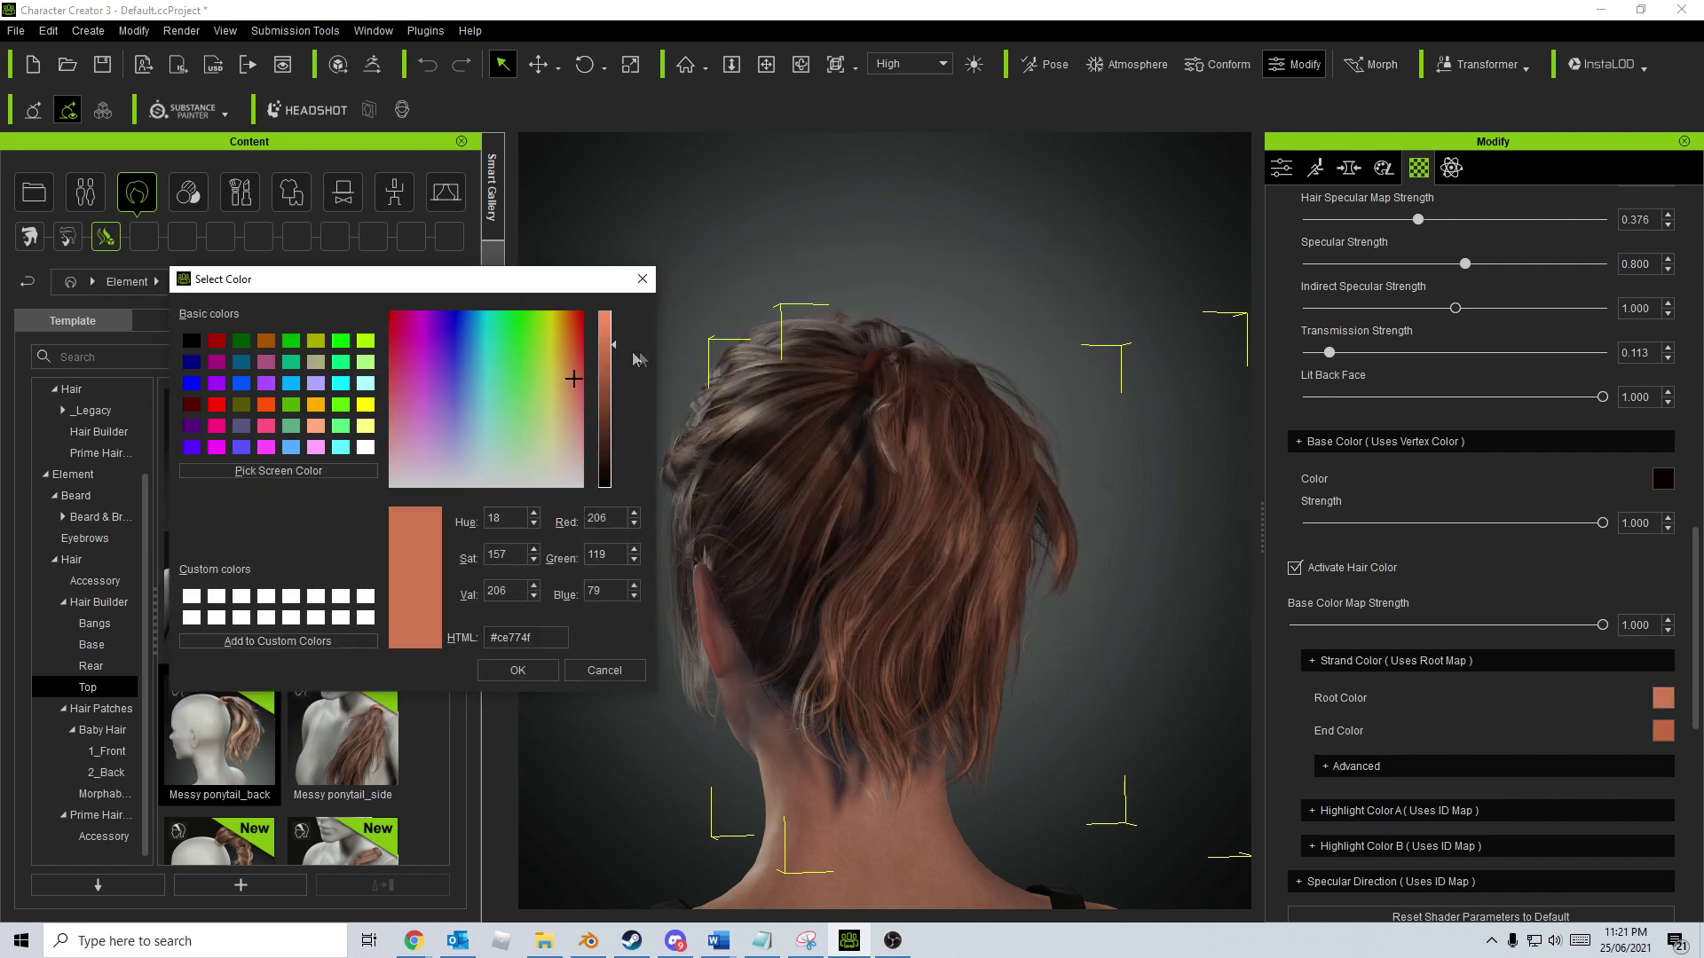
drag(603, 343, 600, 473)
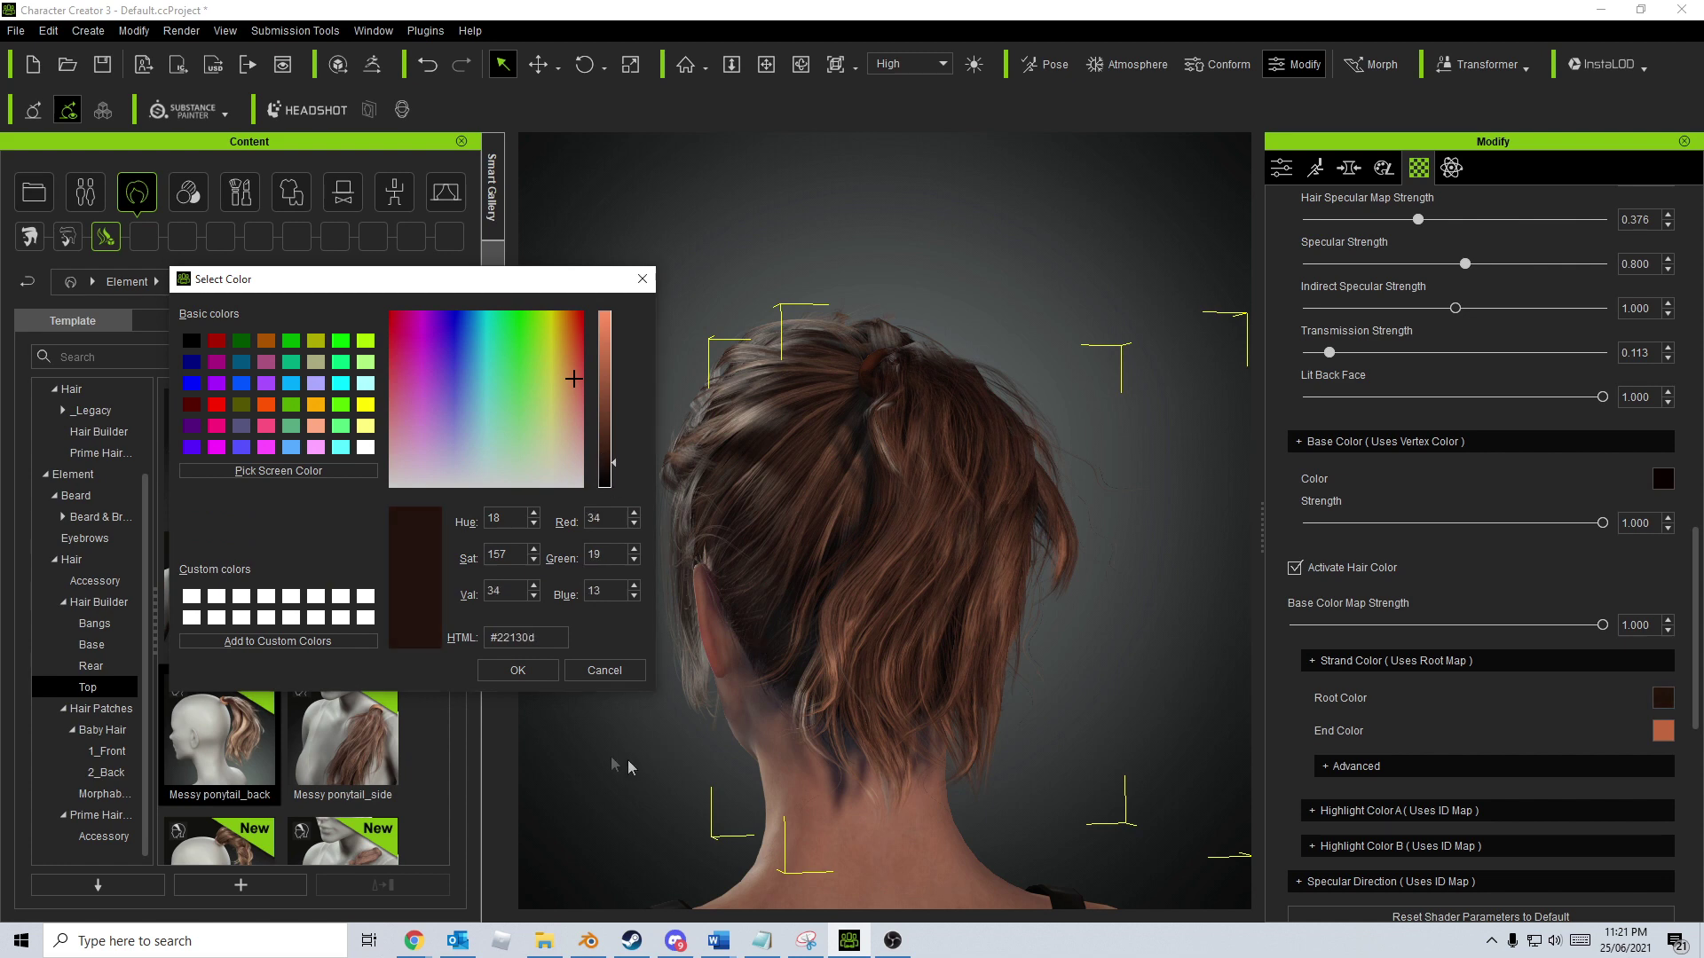
click(518, 670)
mouse_move(572, 718)
right_down()
mouse_move(650, 738)
mouse_move(798, 726)
right_up()
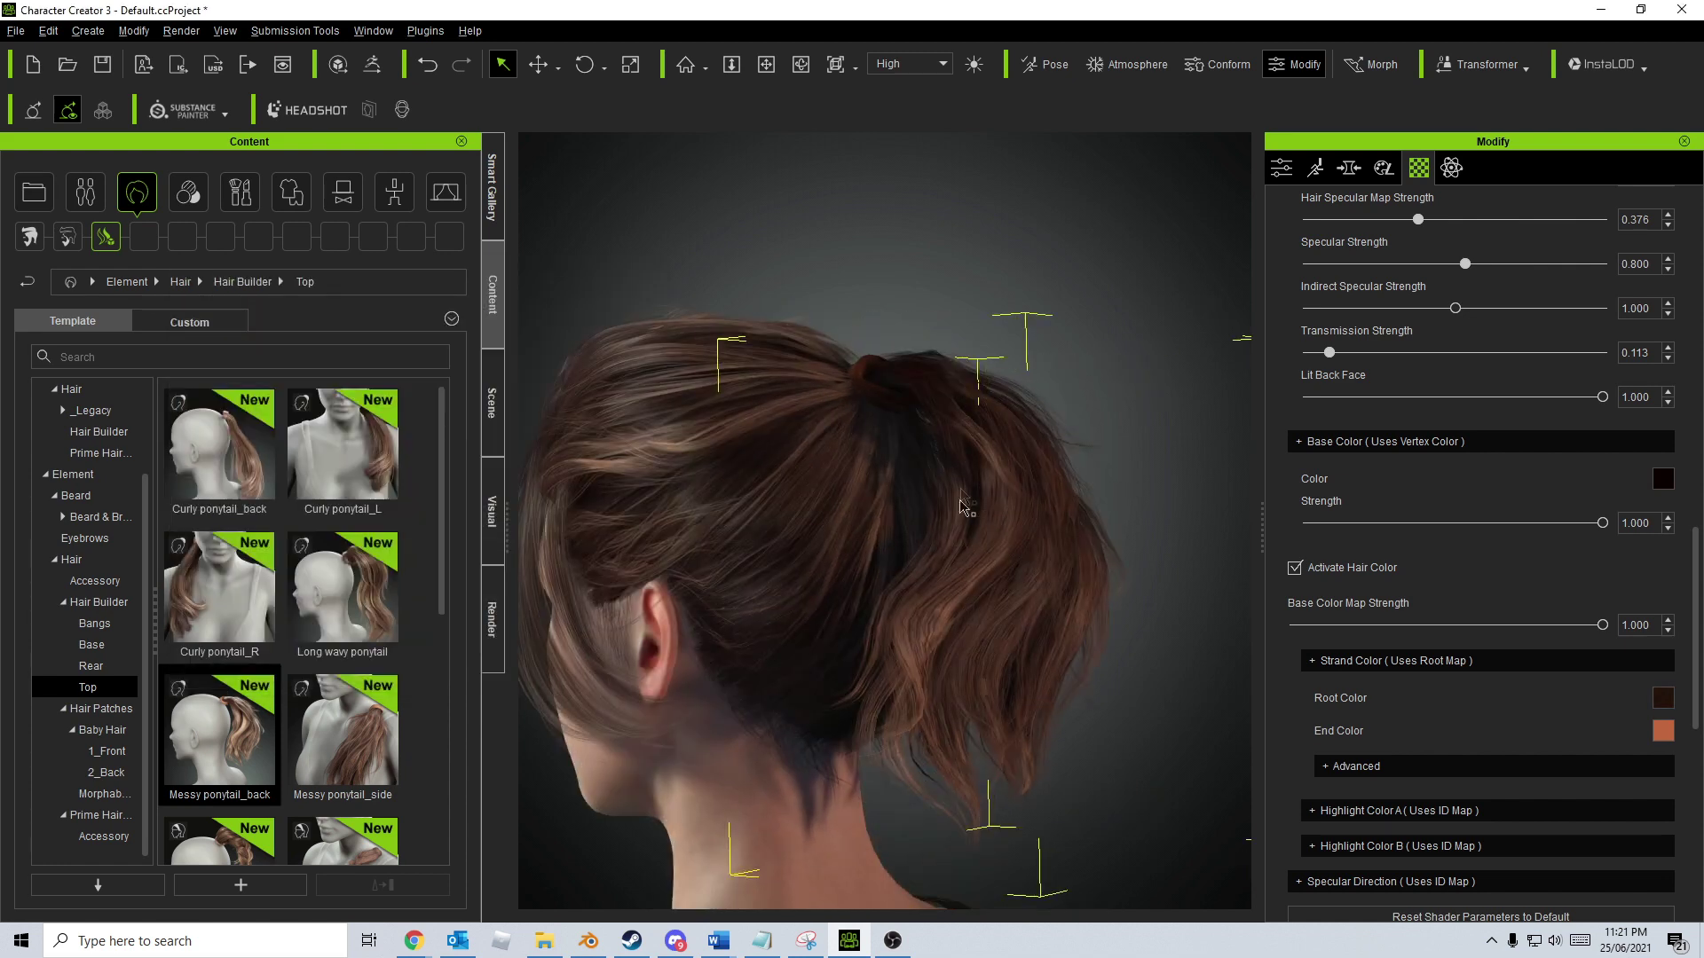
scroll(1423, 668, down, 2)
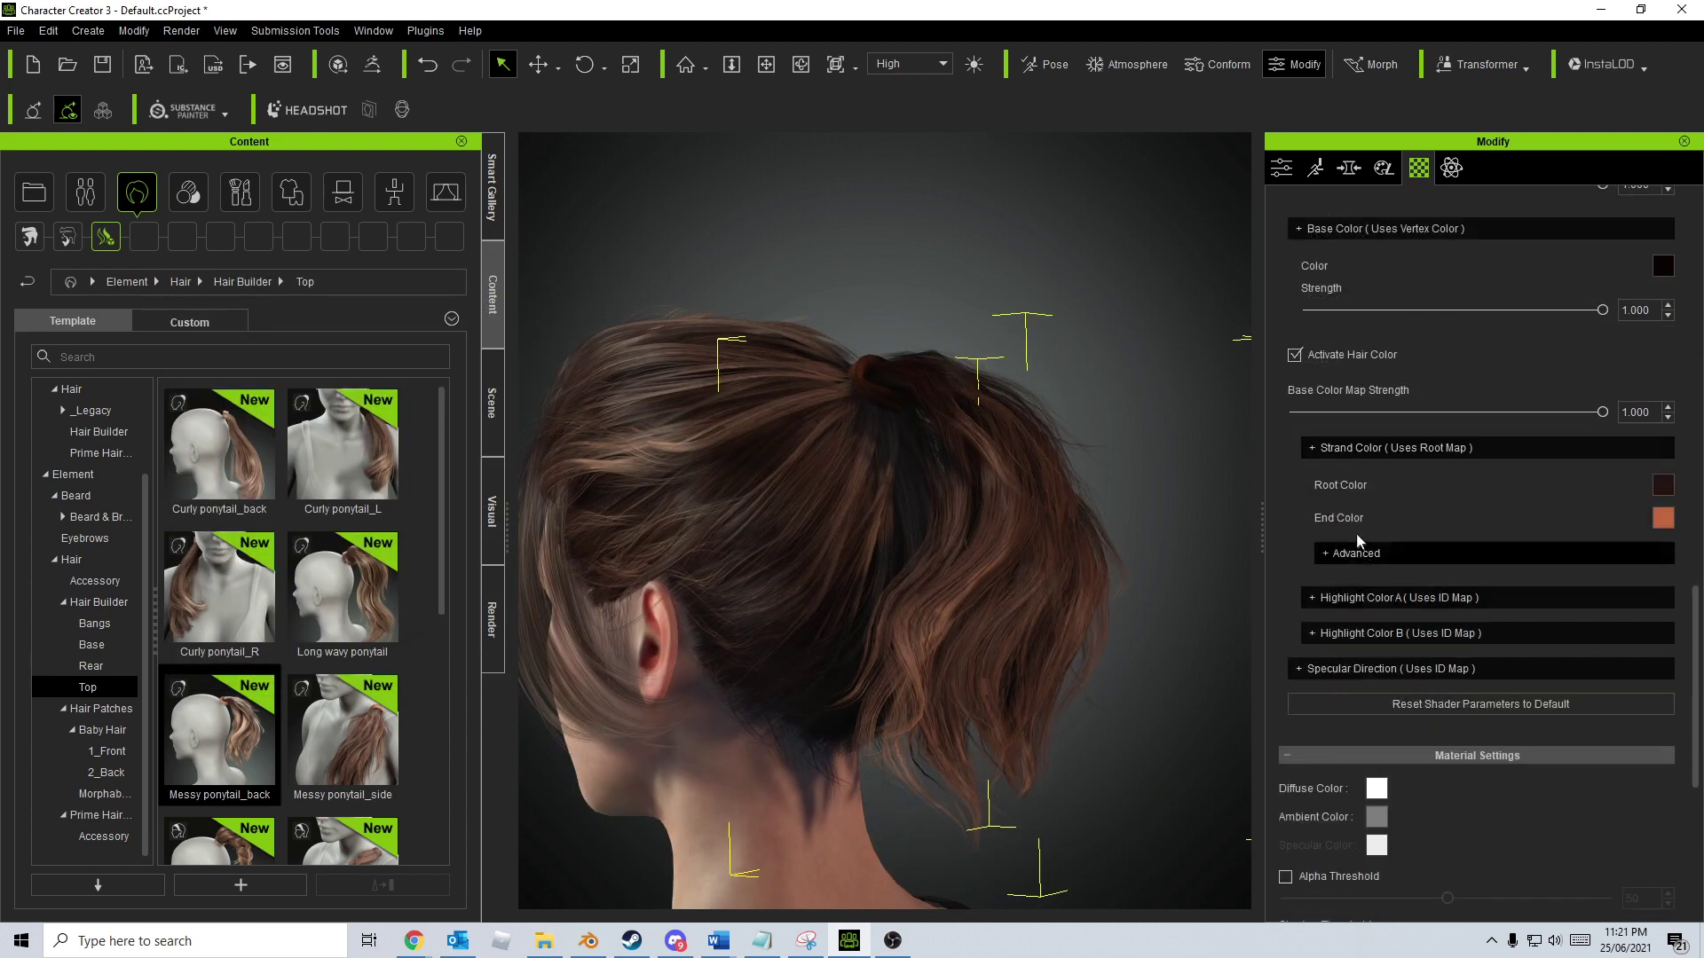
Raise Highlight Color A strength to 1.000 and widen its Affected Range
click(1312, 601)
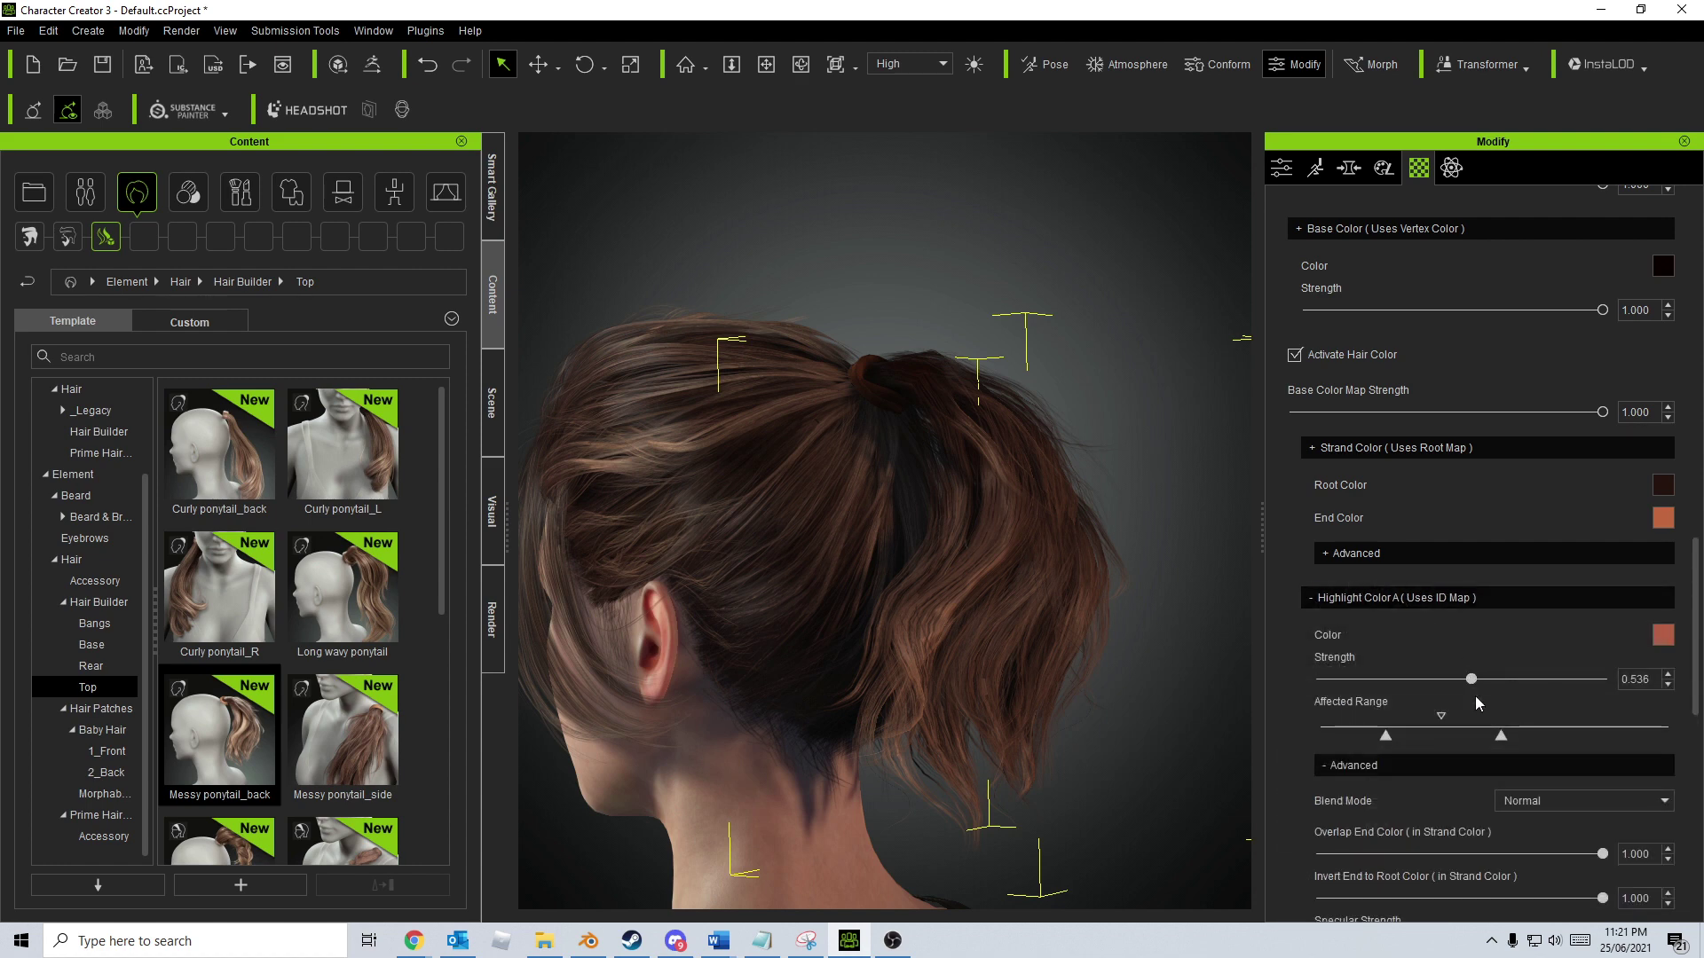
drag(1473, 681, 1570, 681)
drag(1498, 736, 1634, 736)
drag(1510, 742, 1493, 736)
drag(1634, 737, 1579, 737)
scroll(1314, 779, down, 3)
Narrow Highlight Color B's Affected Range toward the roots, then collapse both highlight sections
click(1314, 782)
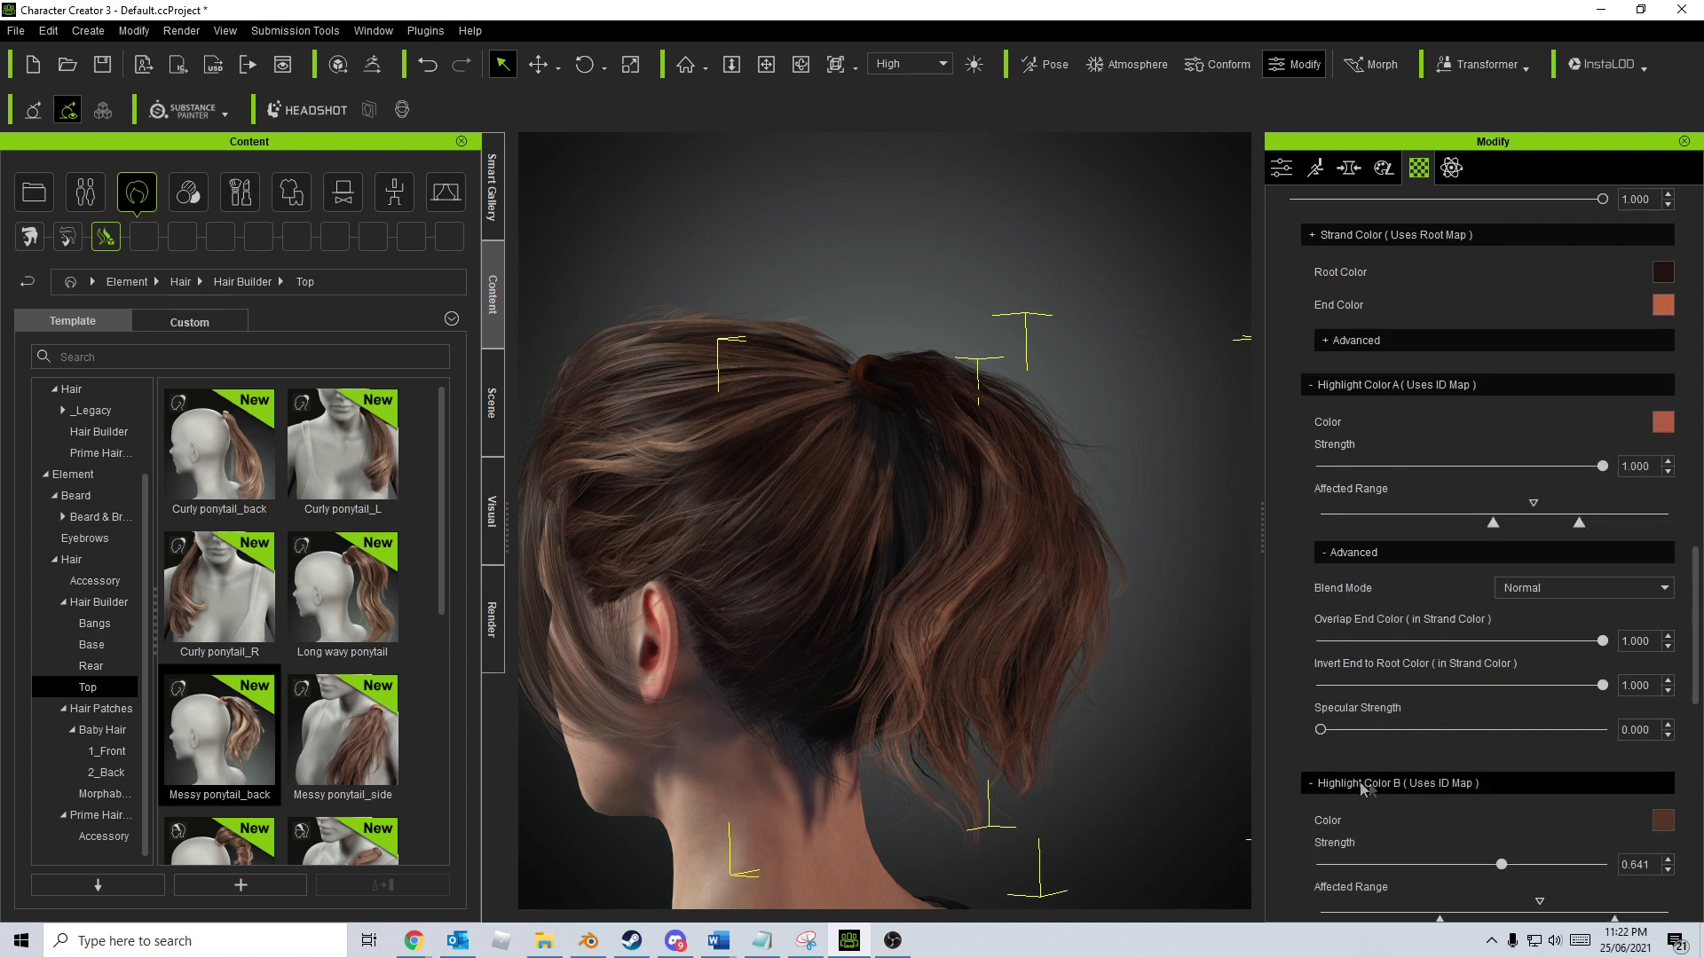
scroll(1365, 789, down, 2)
drag(1502, 724, 1640, 720)
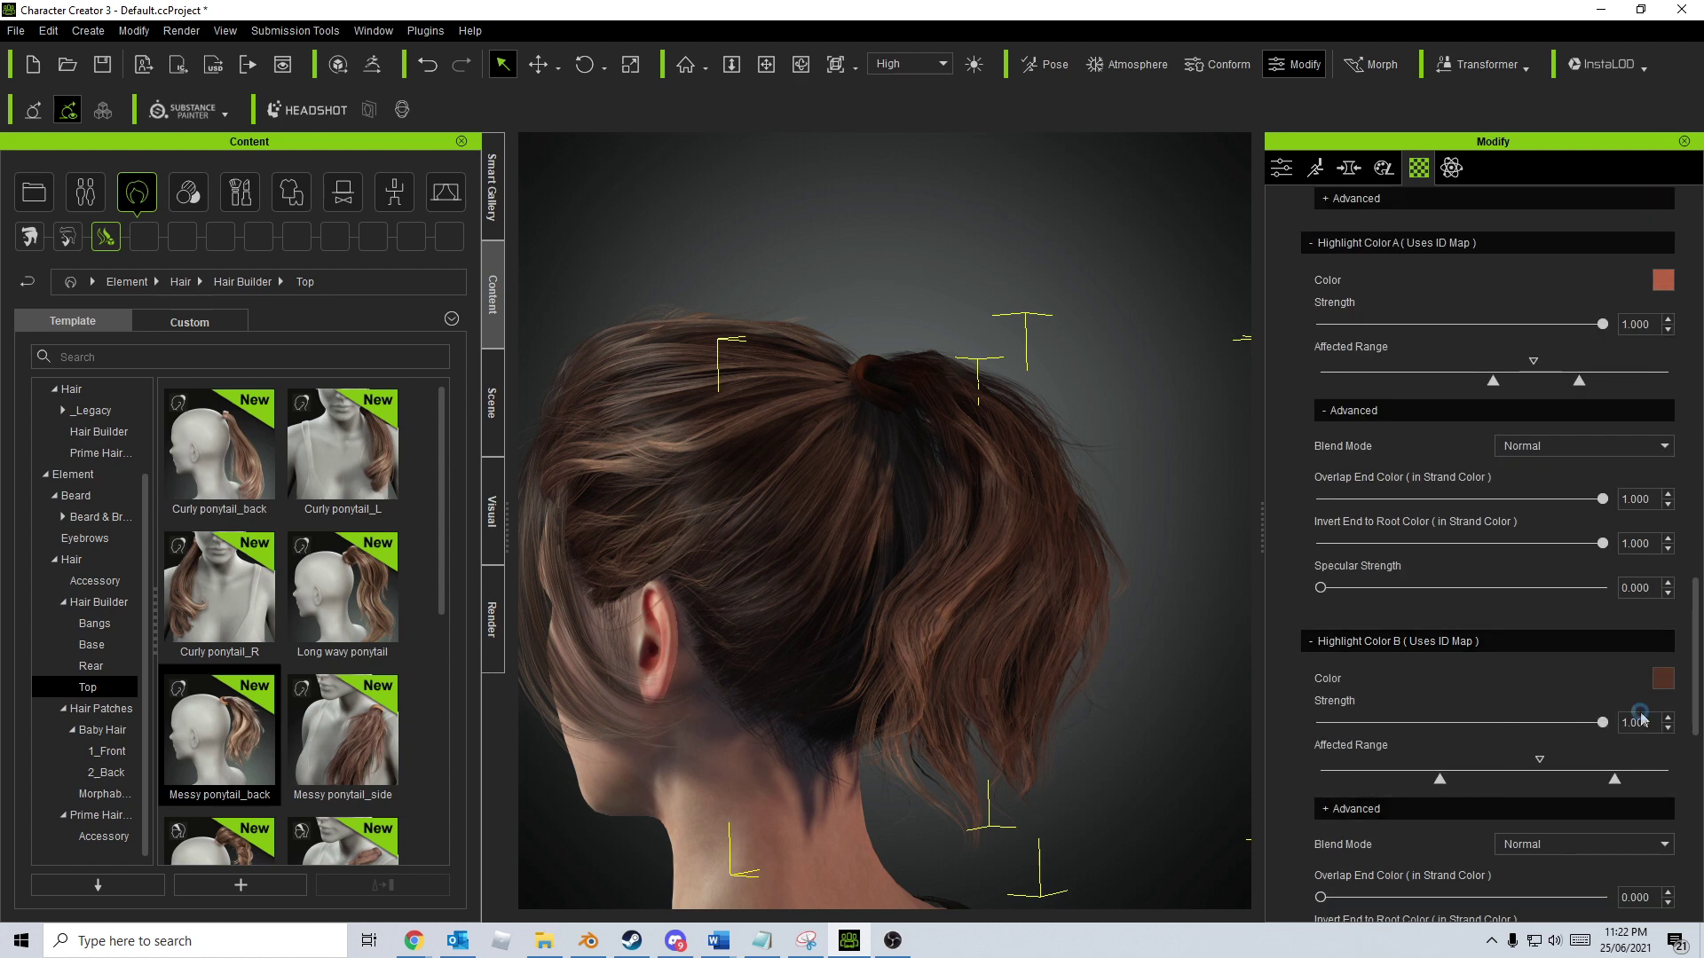
right_drag(943, 294, 922, 404)
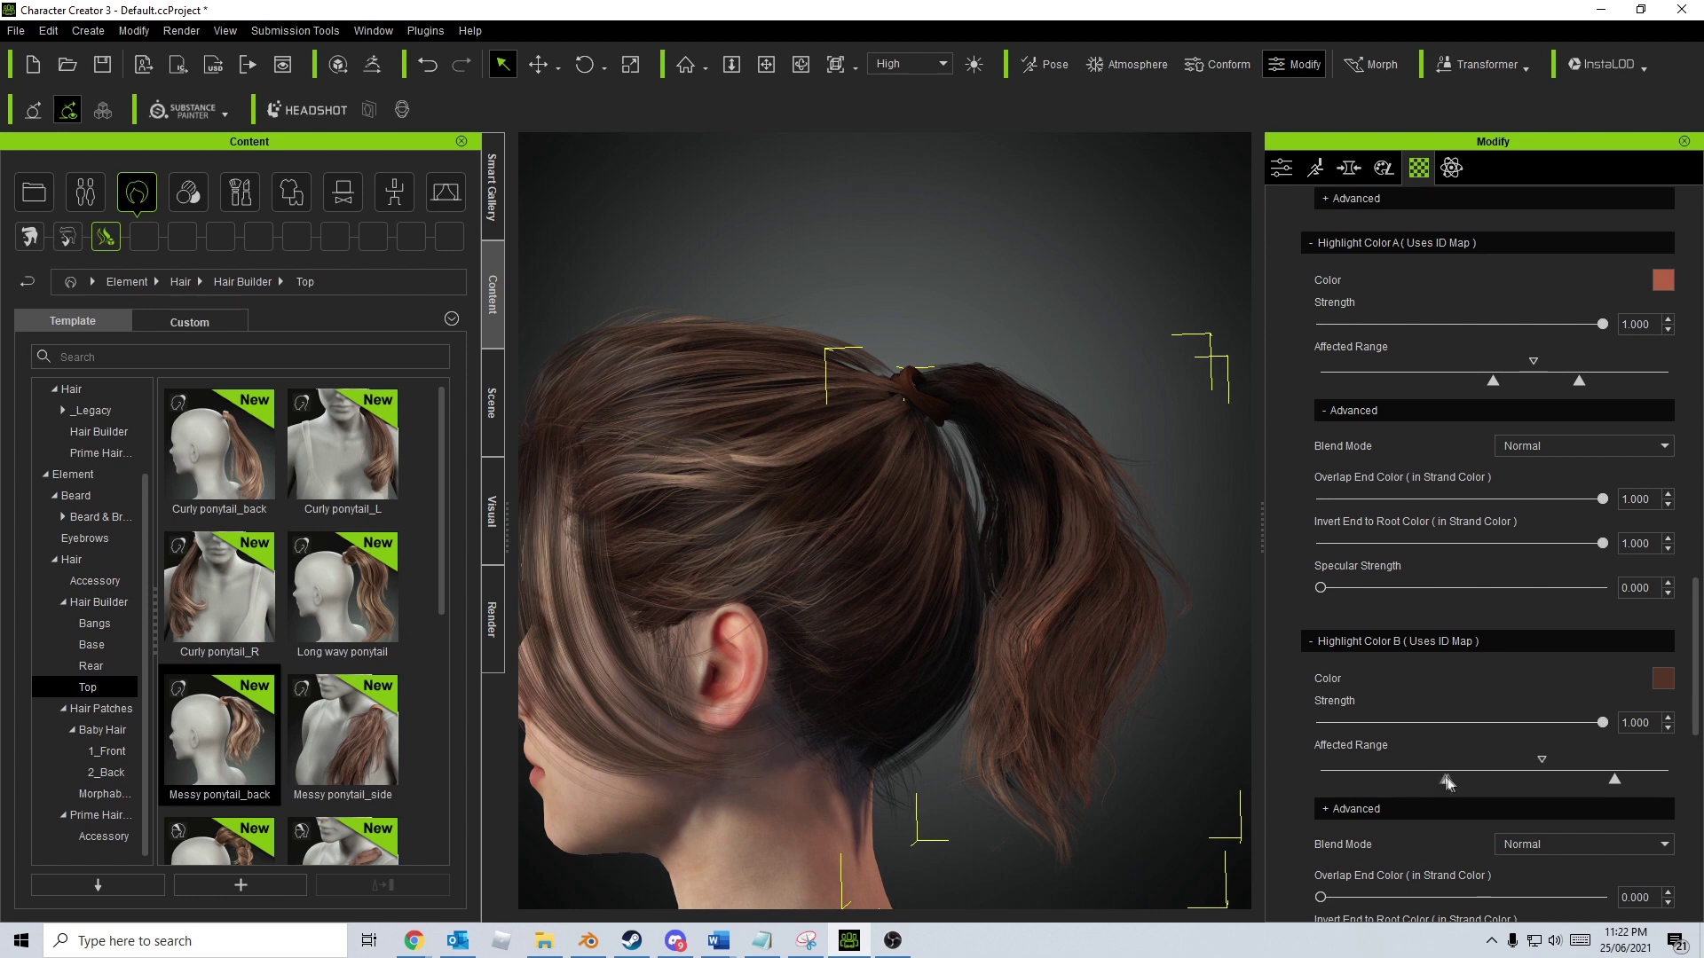
drag(1447, 783, 1666, 783)
drag(1543, 783, 1361, 782)
drag(1665, 783, 1321, 784)
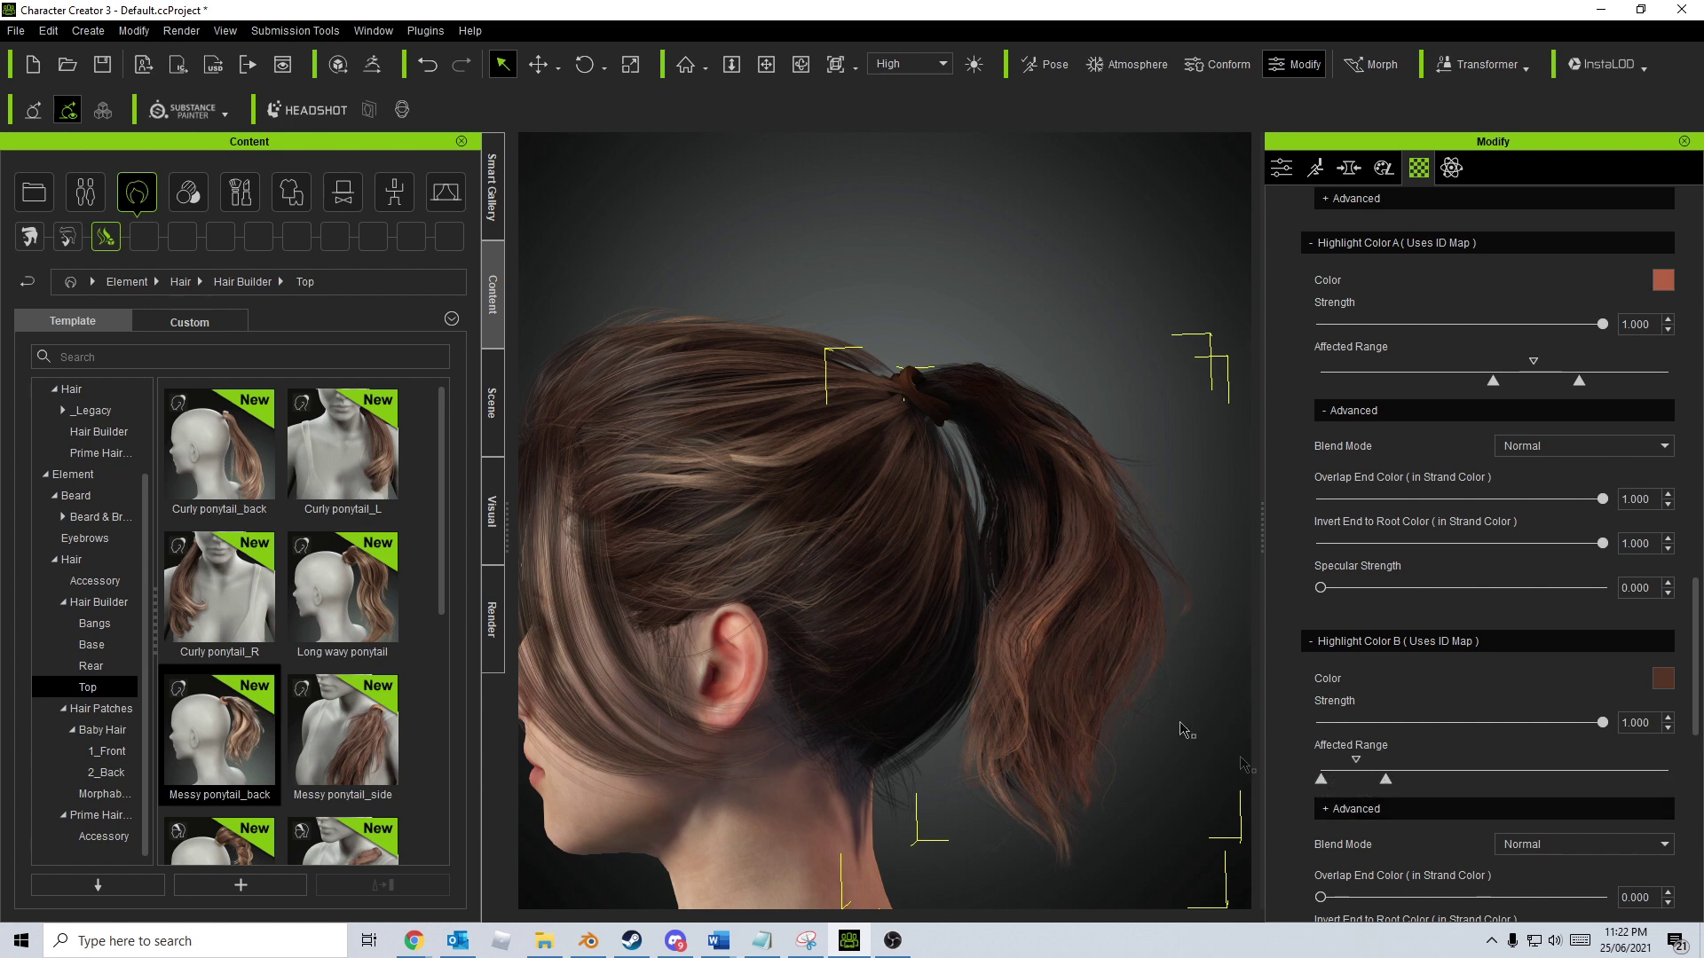
click(1397, 641)
click(1398, 385)
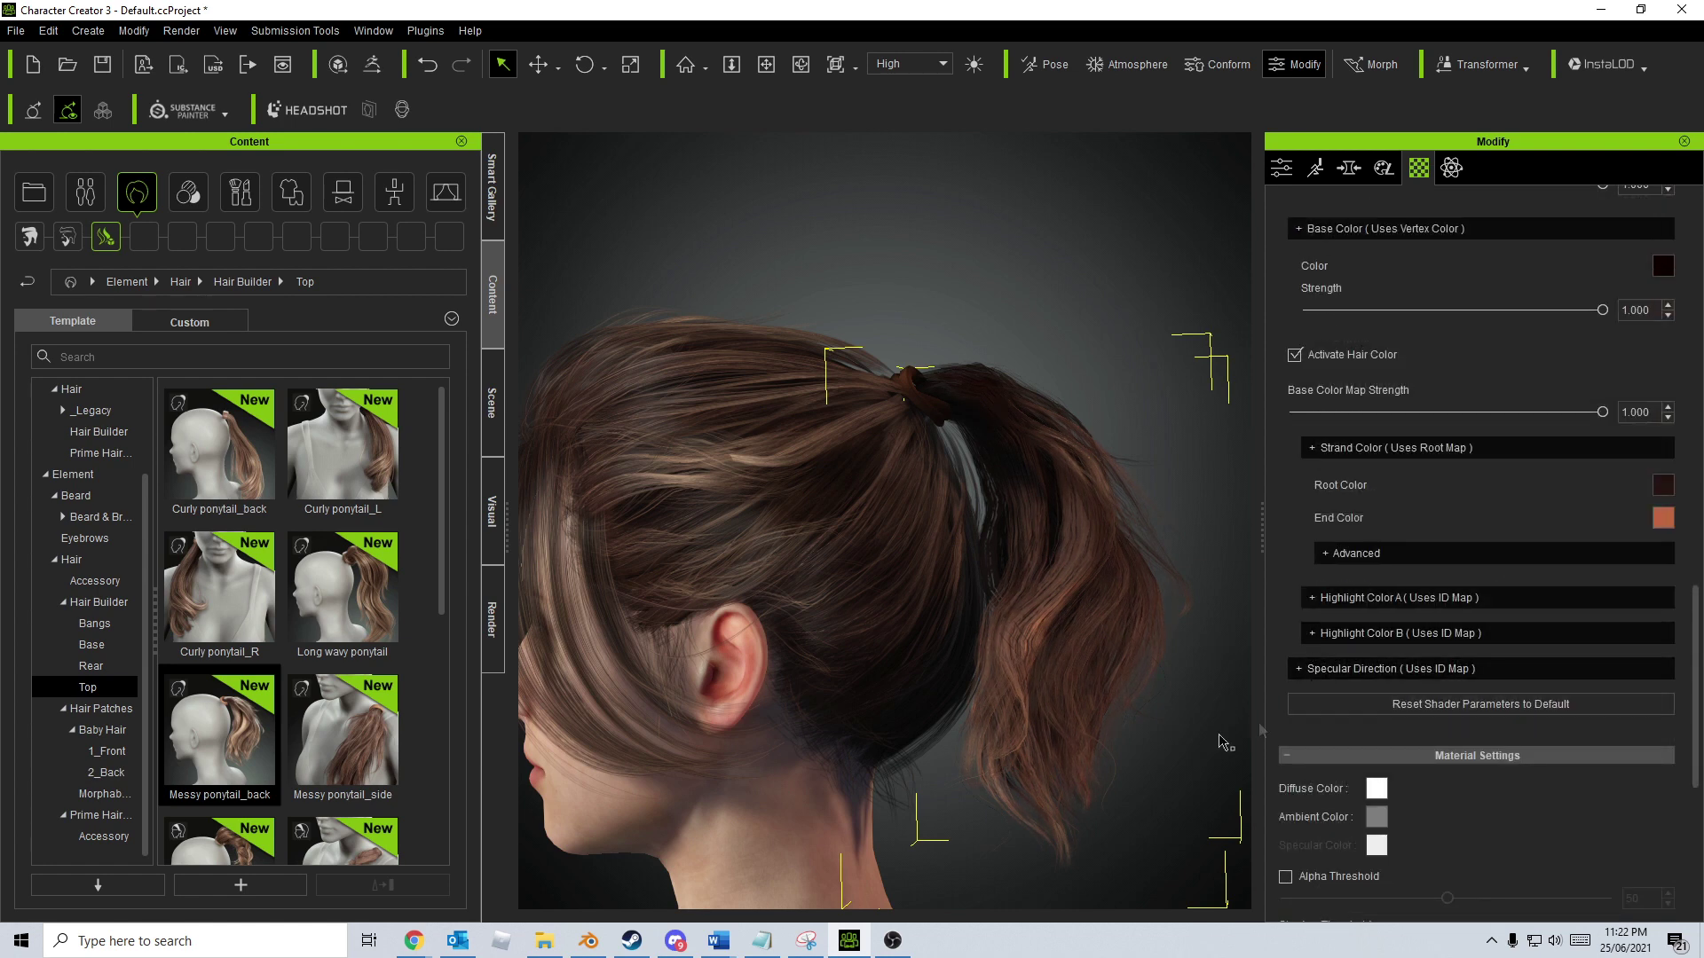
Try a blue strand End Color
right_drag(1166, 572, 1065, 559)
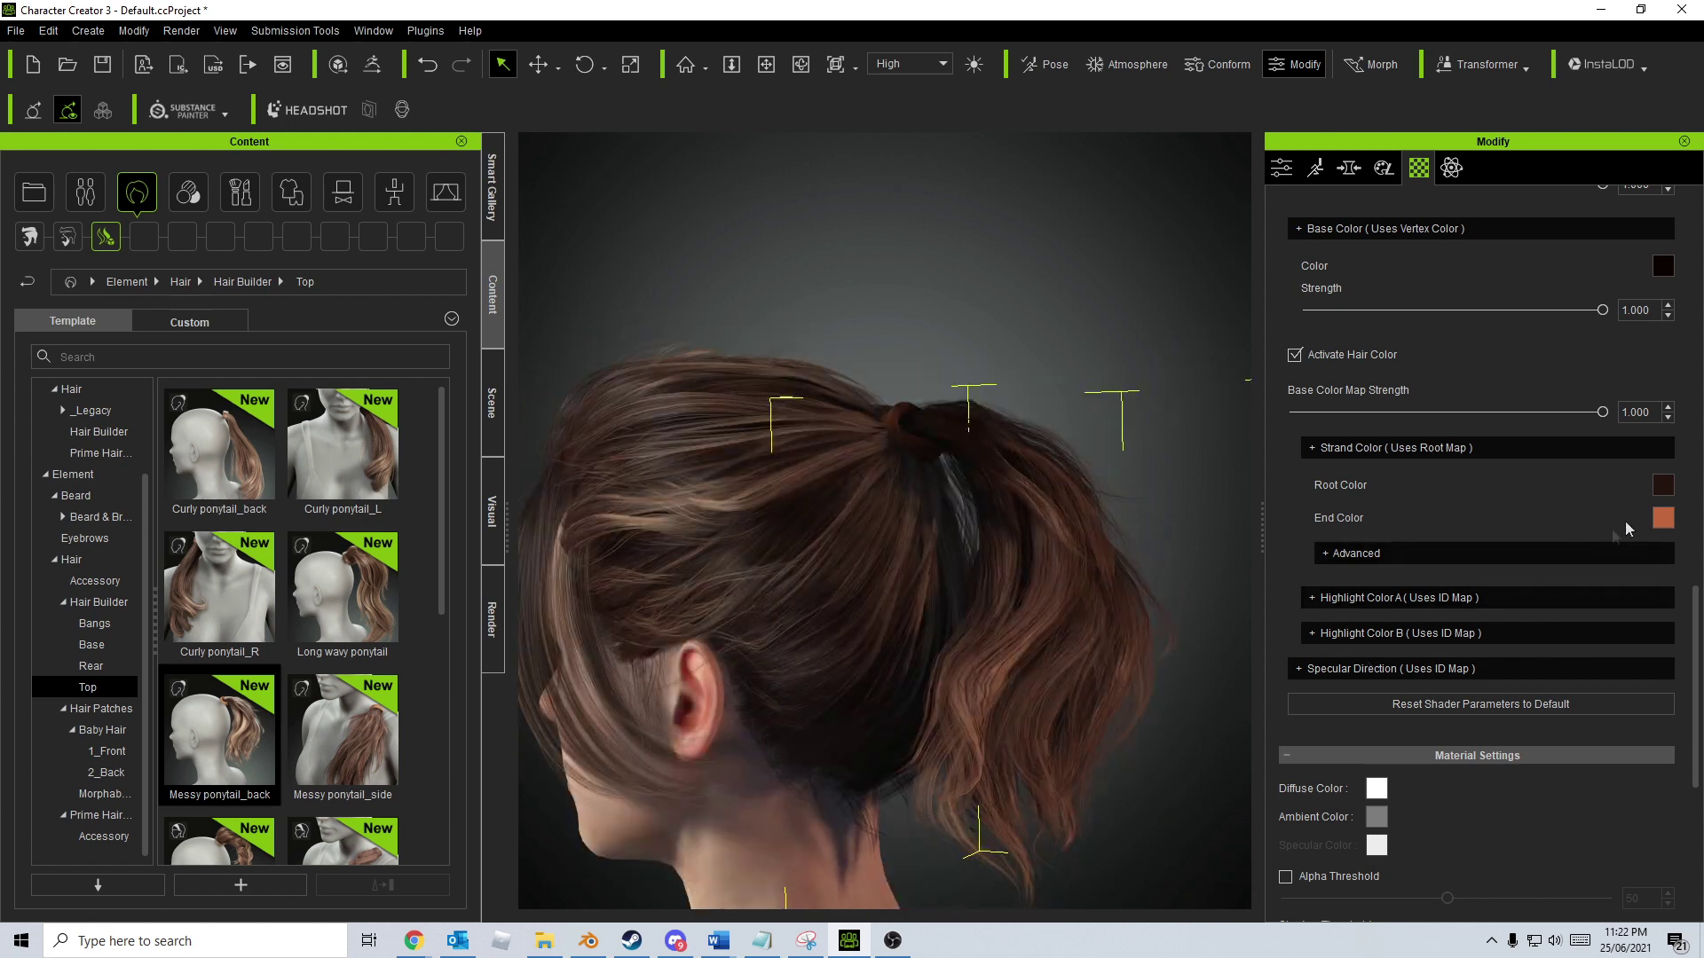
click(1662, 517)
click(903, 299)
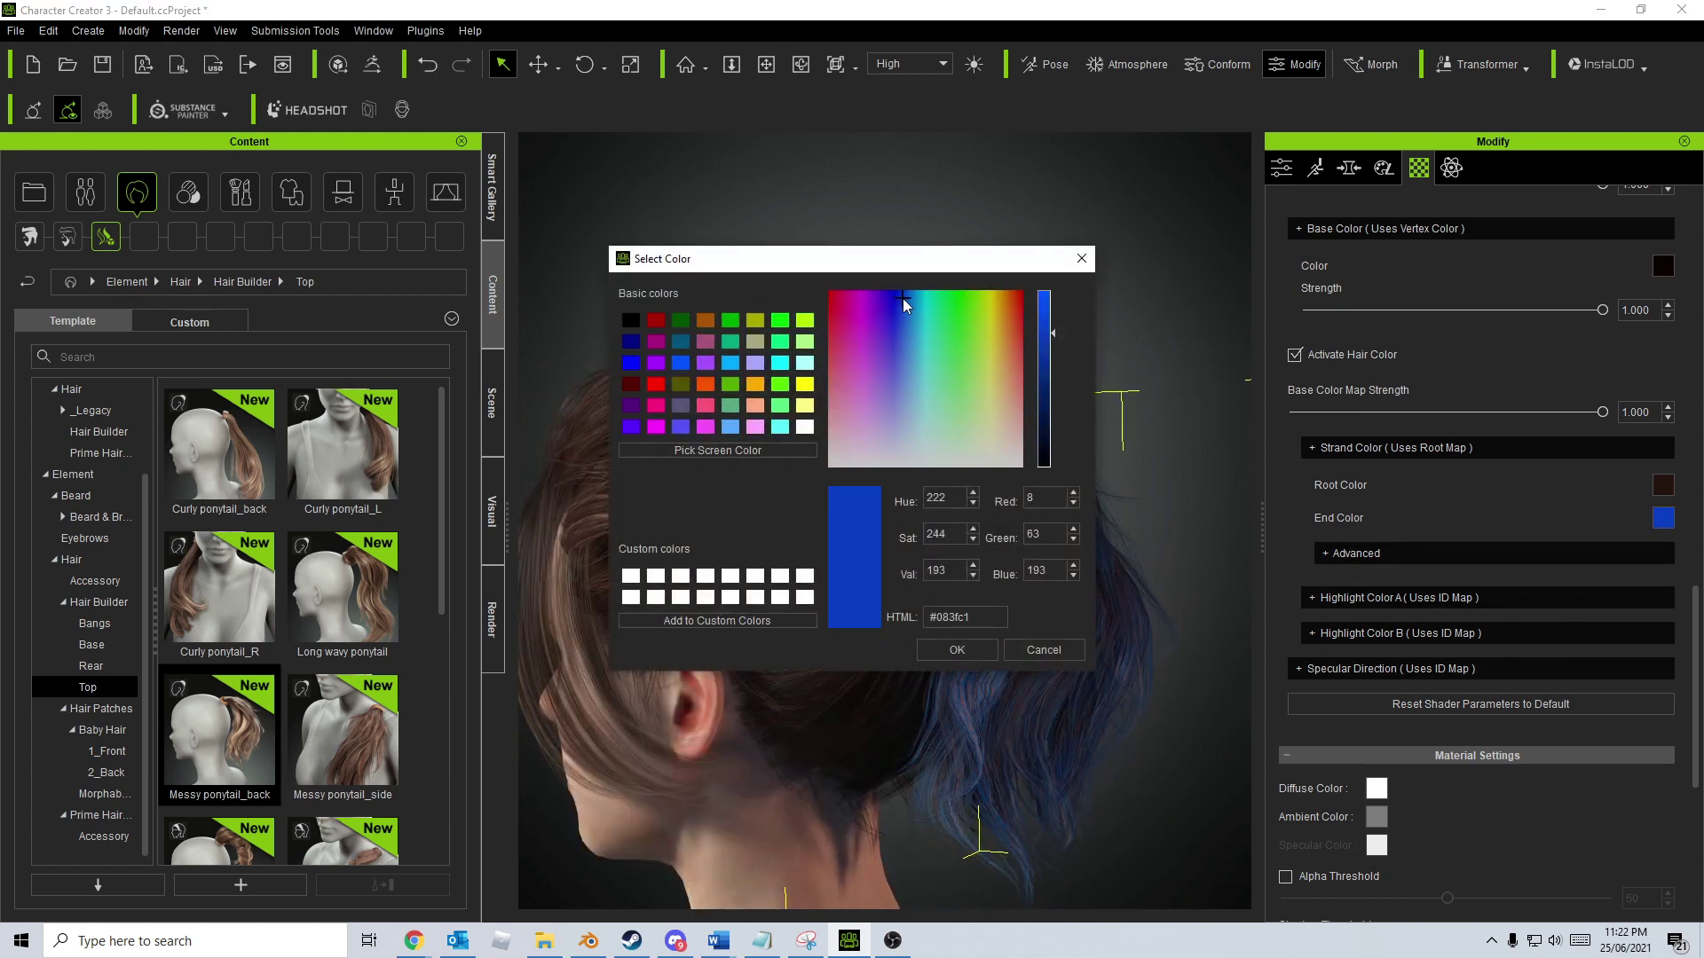
click(971, 652)
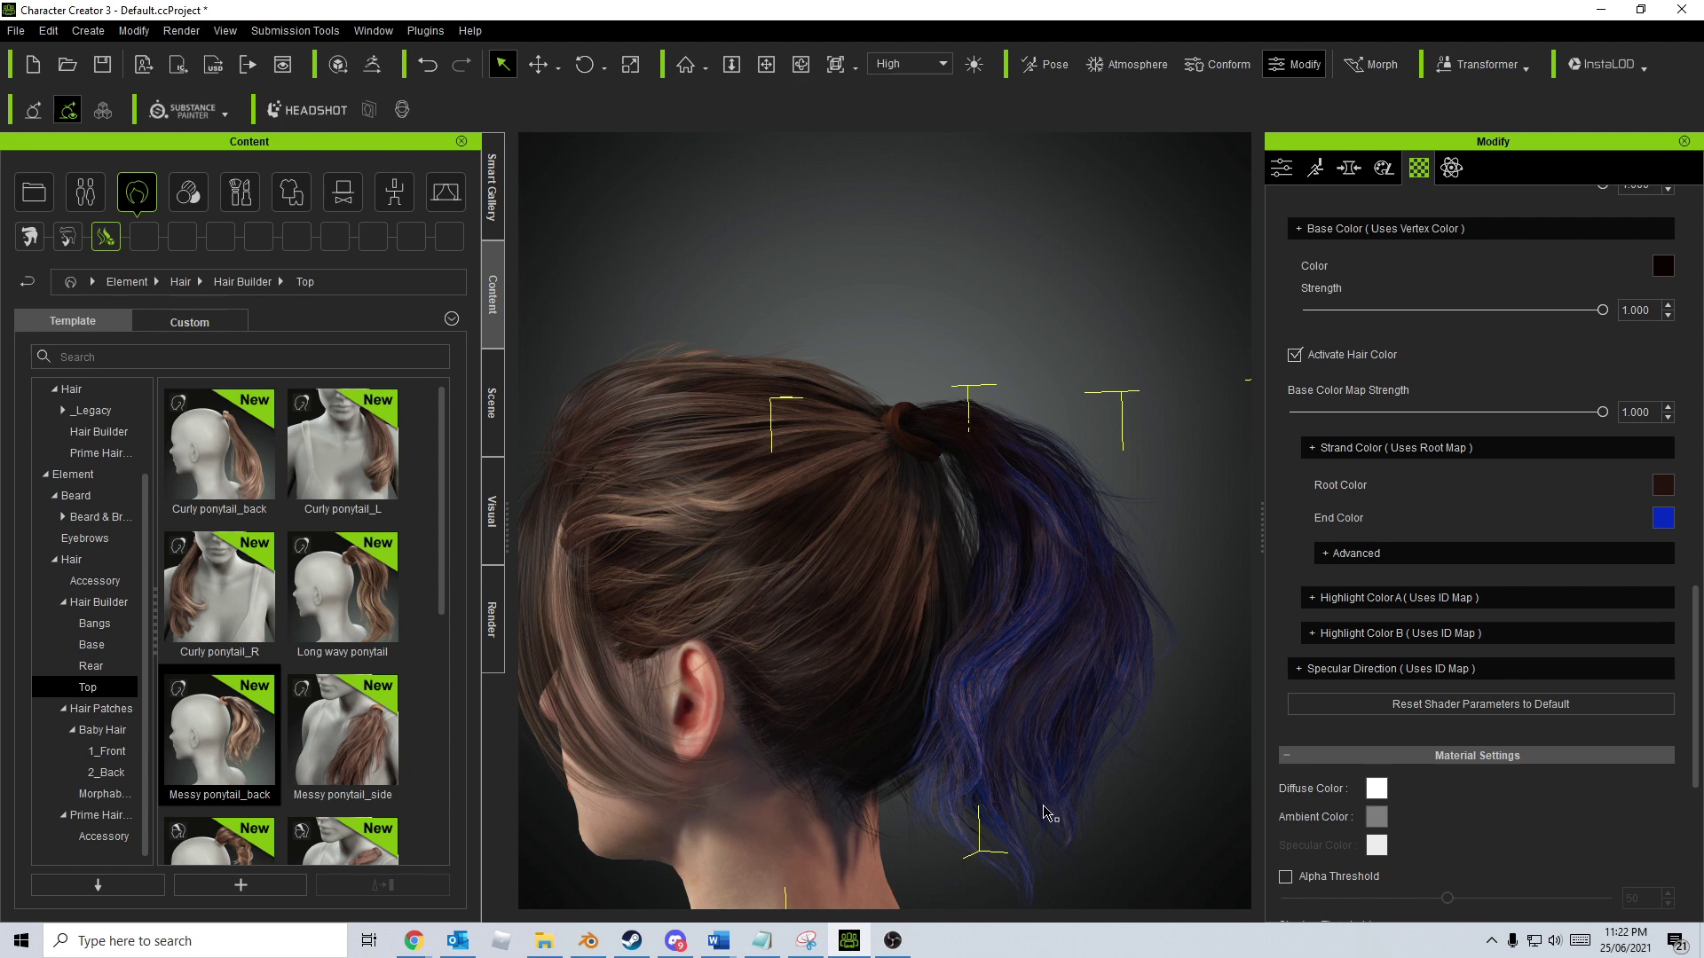
scroll(1473, 734, down, 3)
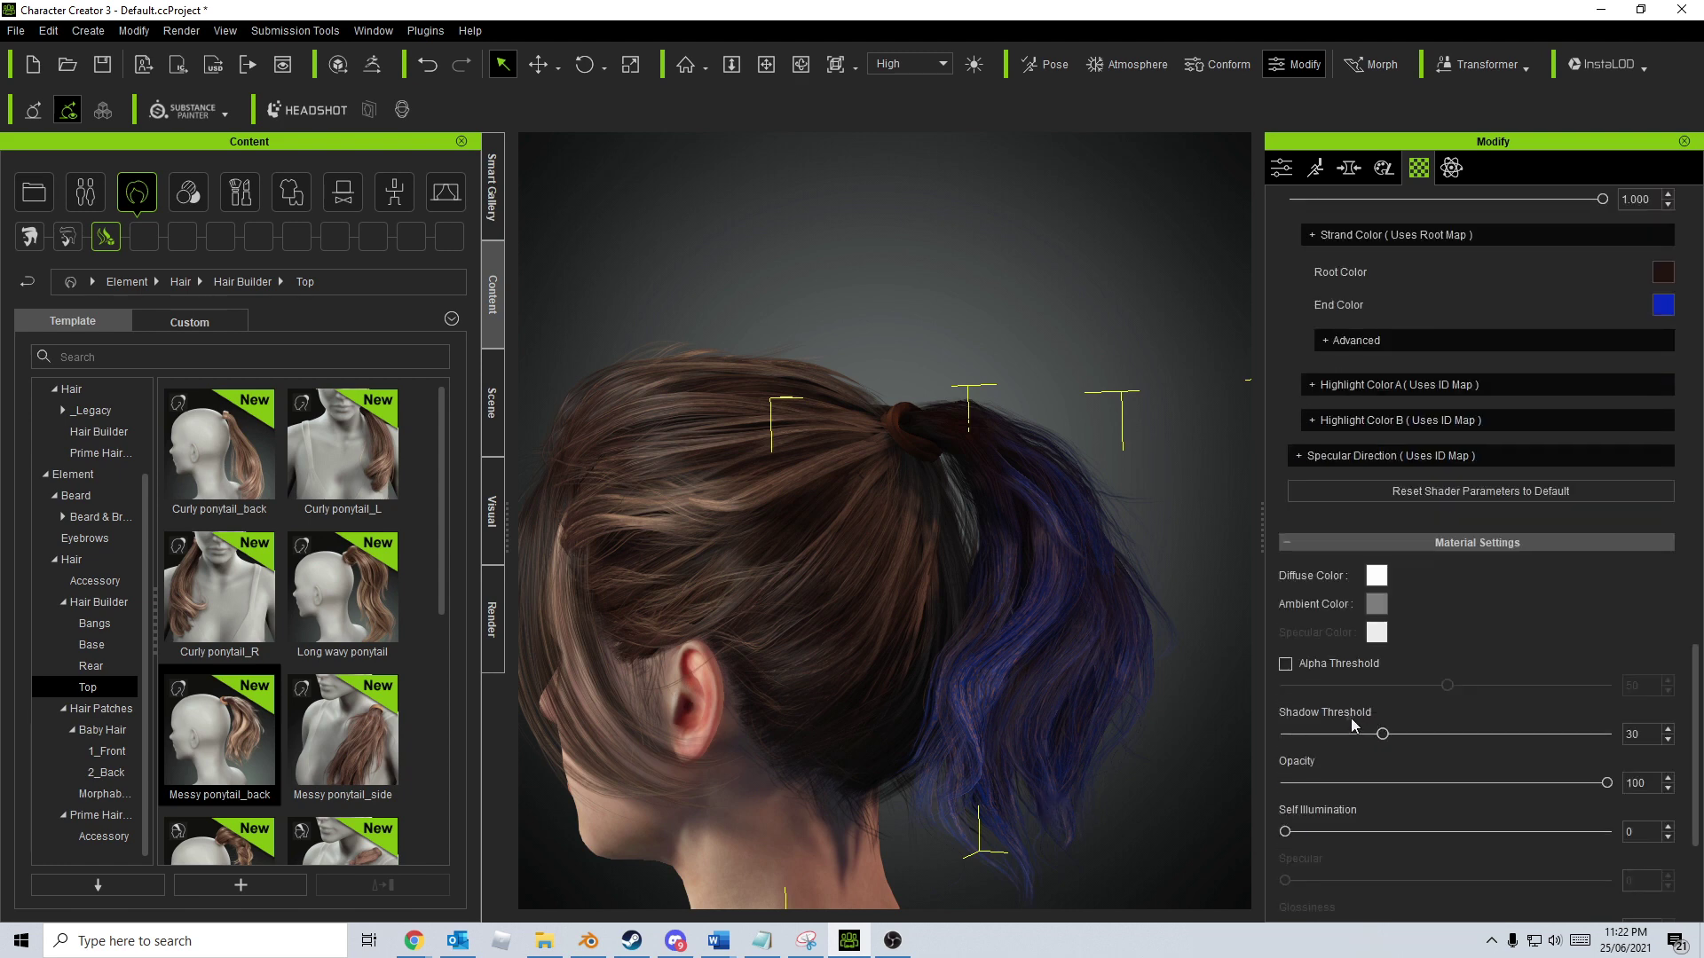
scroll(1344, 640, up, 1)
Change the strand End Color to a light tan with Val 221
click(1294, 528)
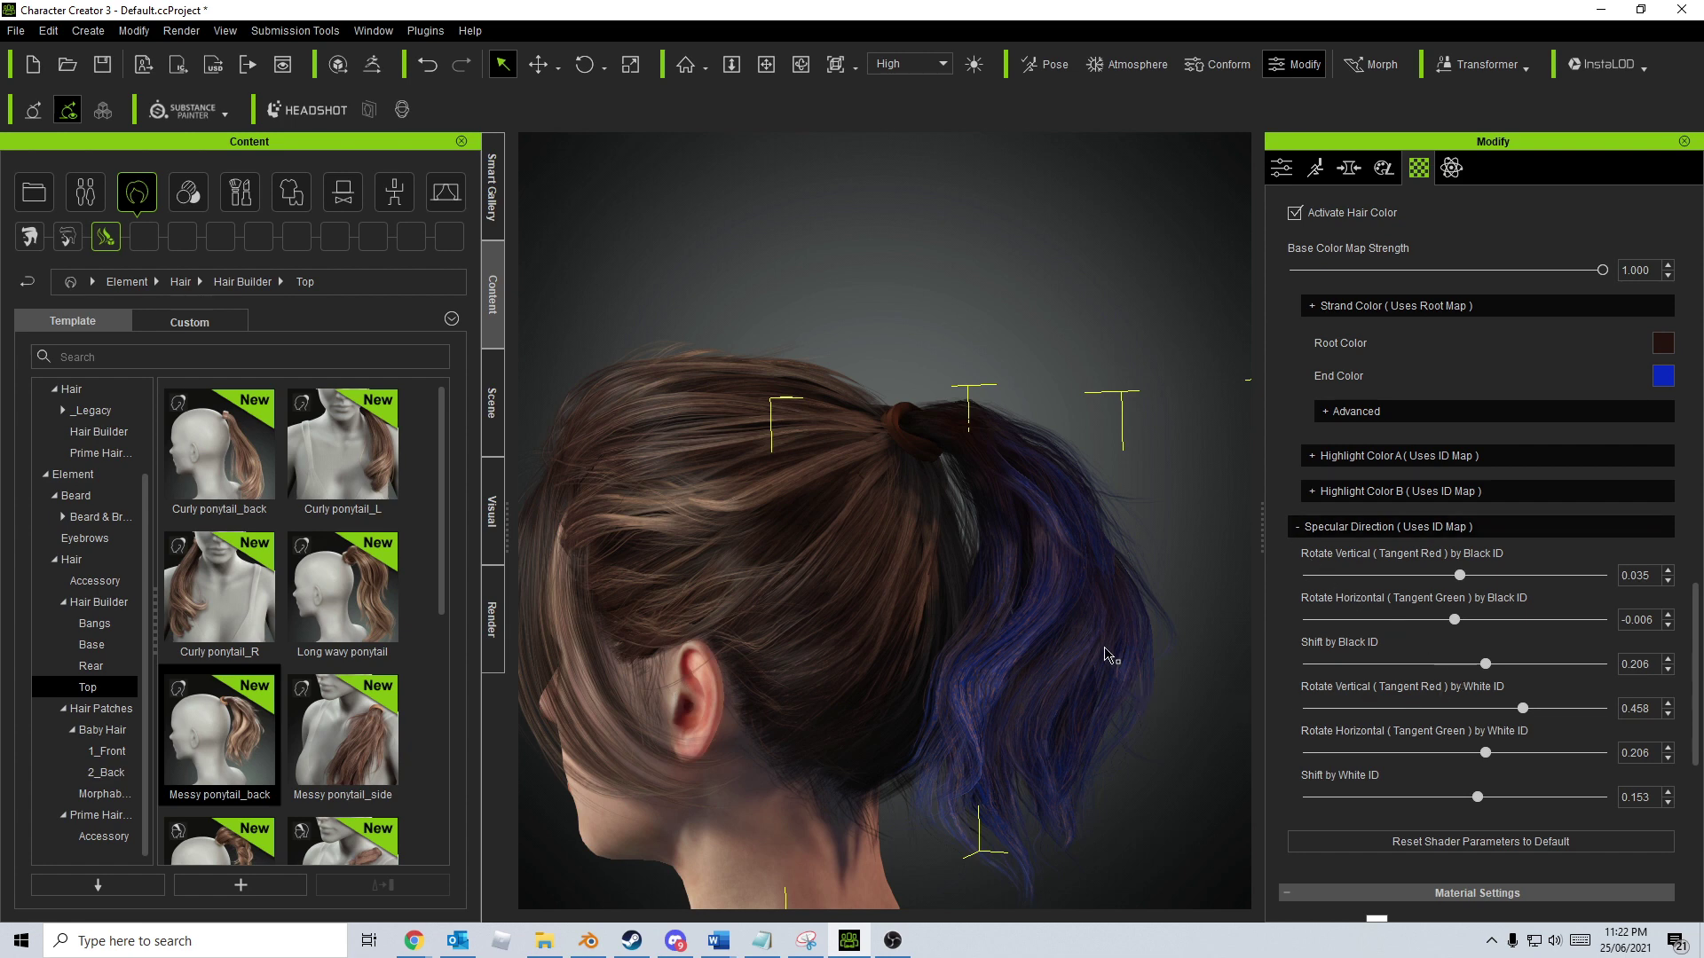
scroll(1211, 712, up, 2)
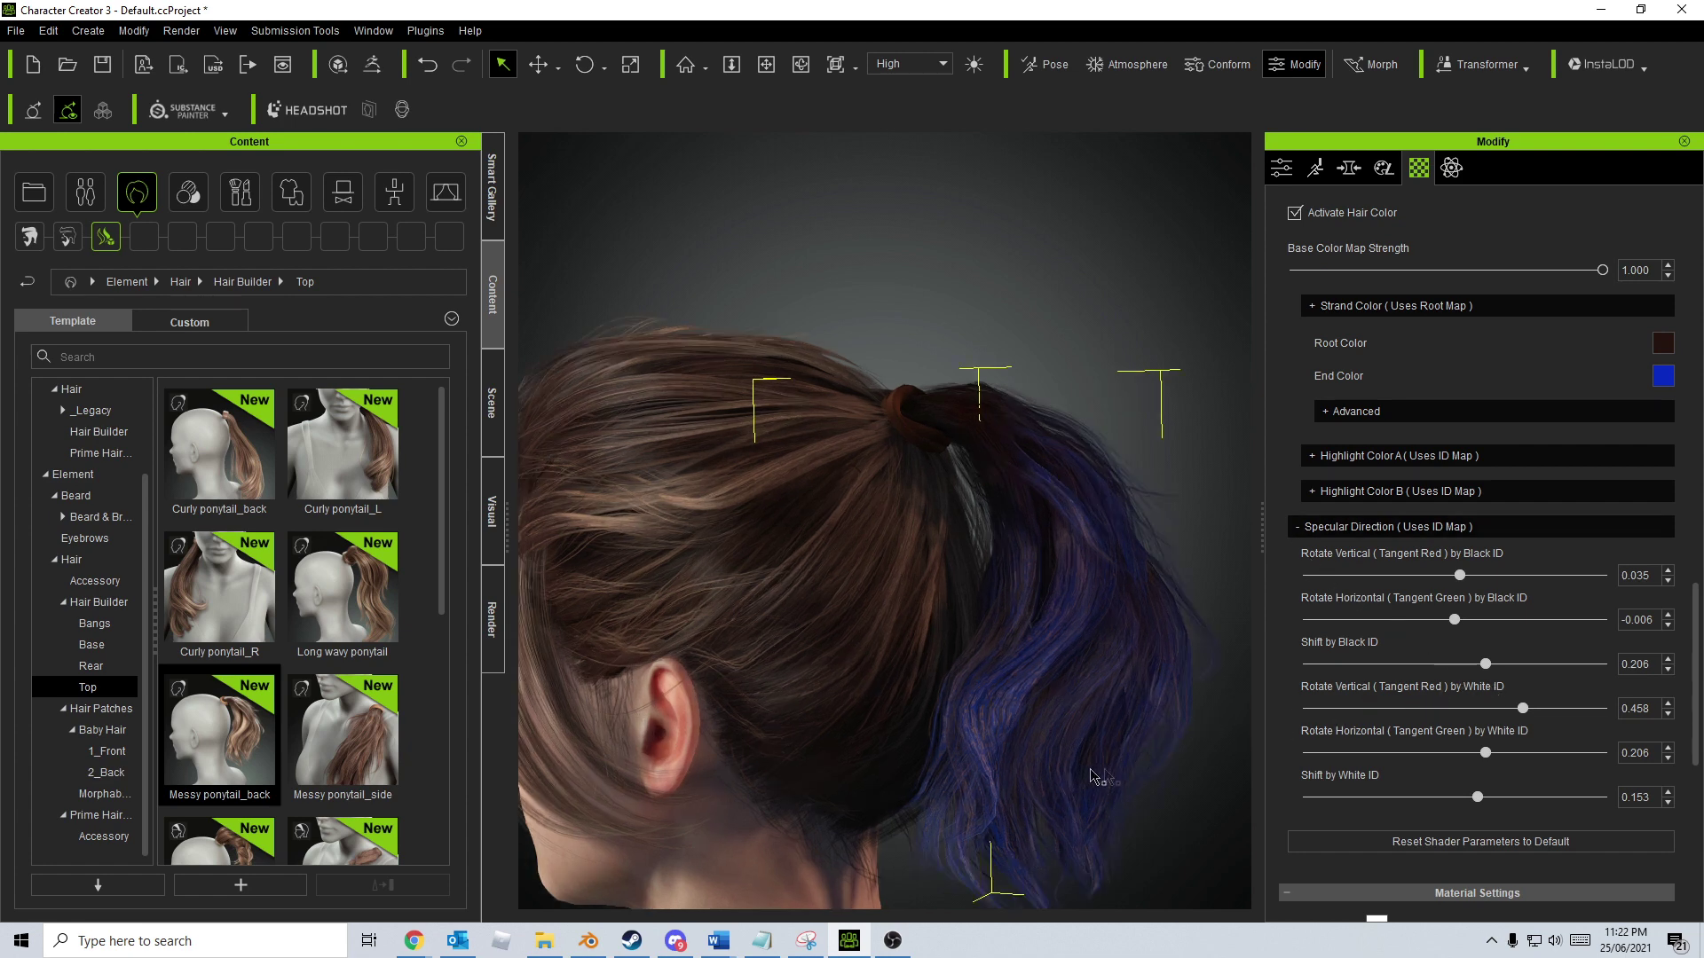
click(1663, 376)
click(984, 312)
drag(983, 313, 1002, 373)
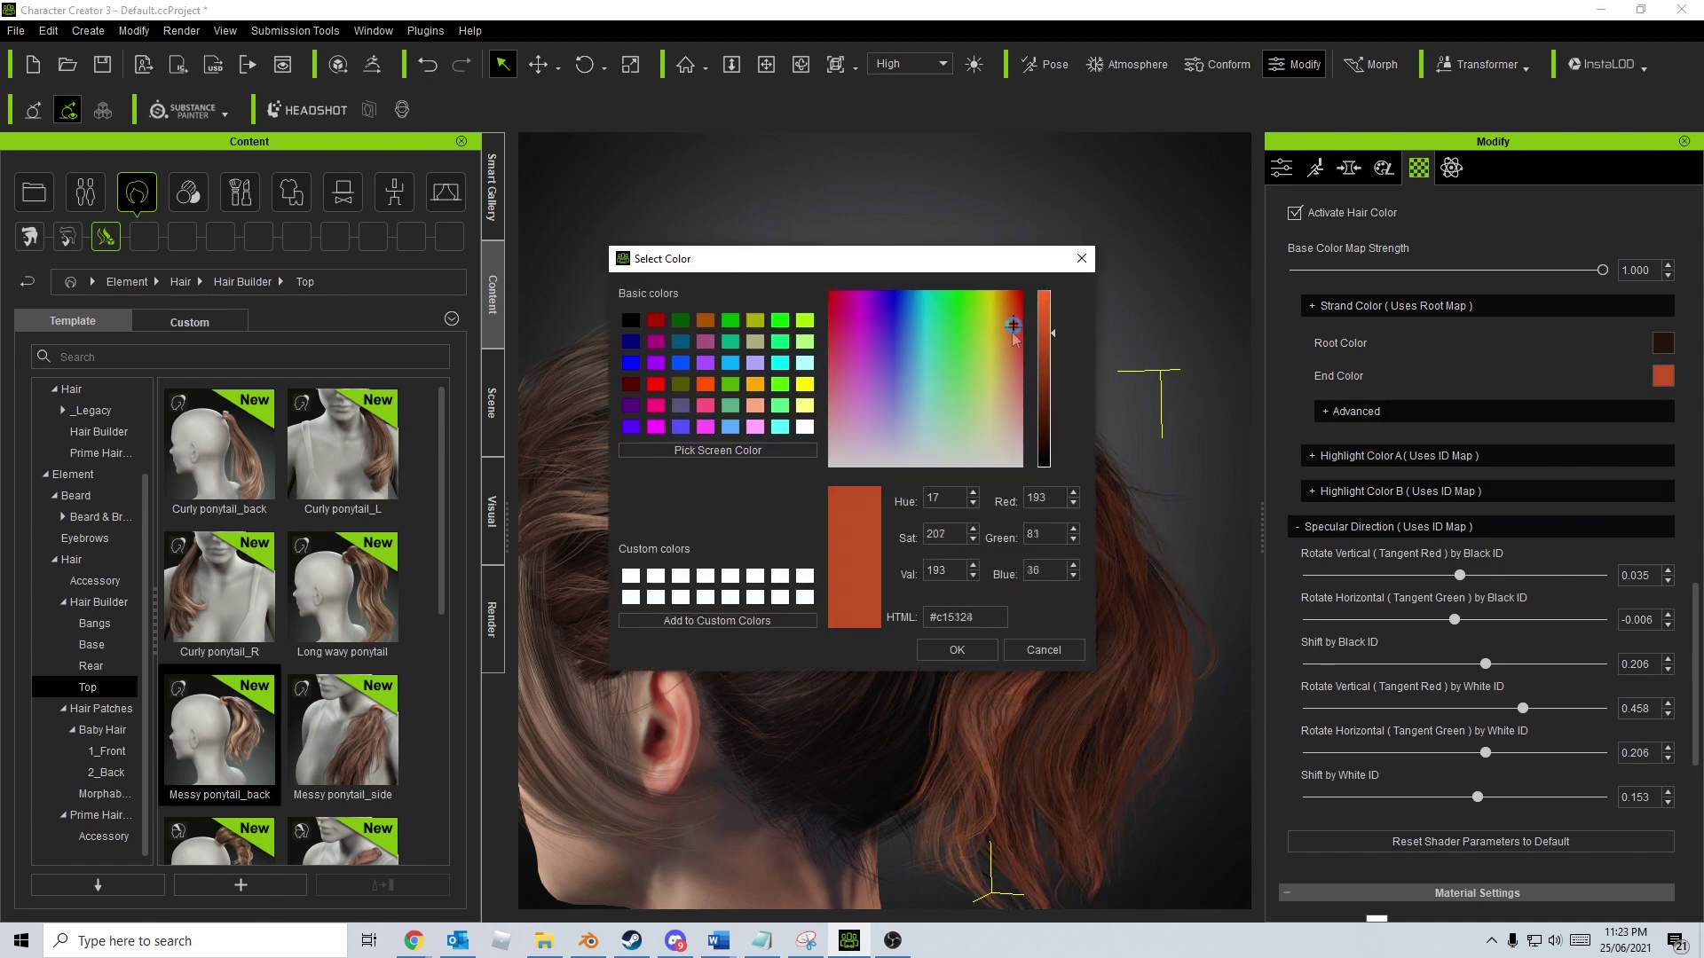
drag(992, 264, 706, 261)
drag(758, 416, 757, 317)
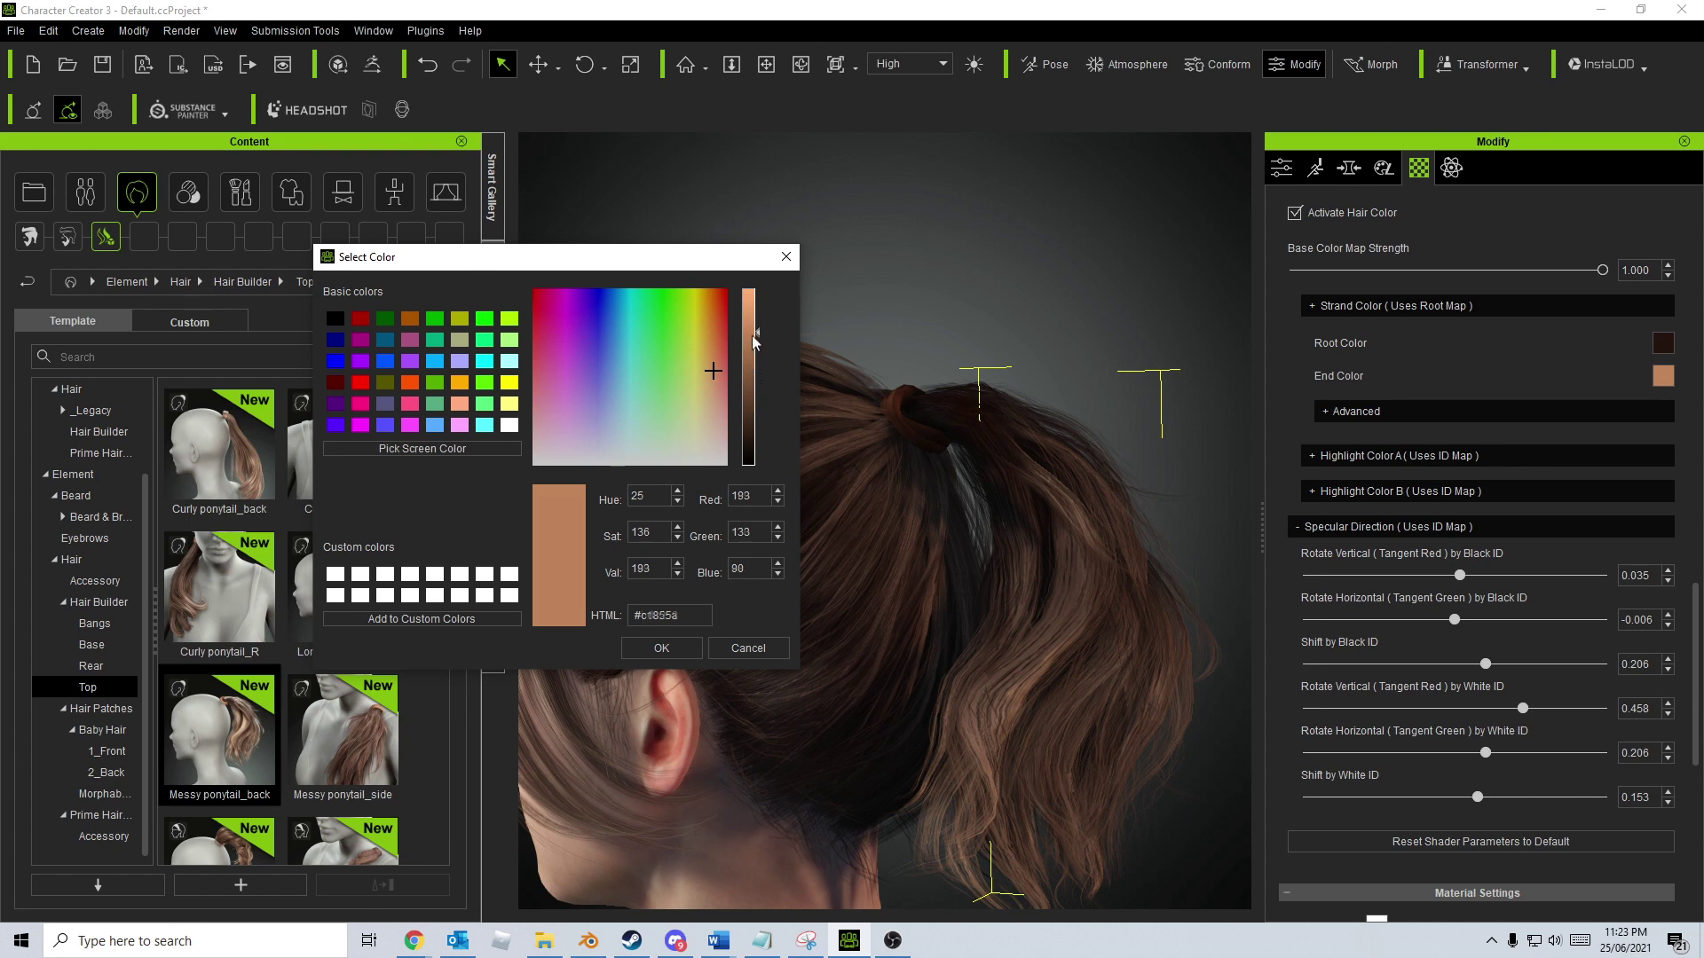
click(658, 647)
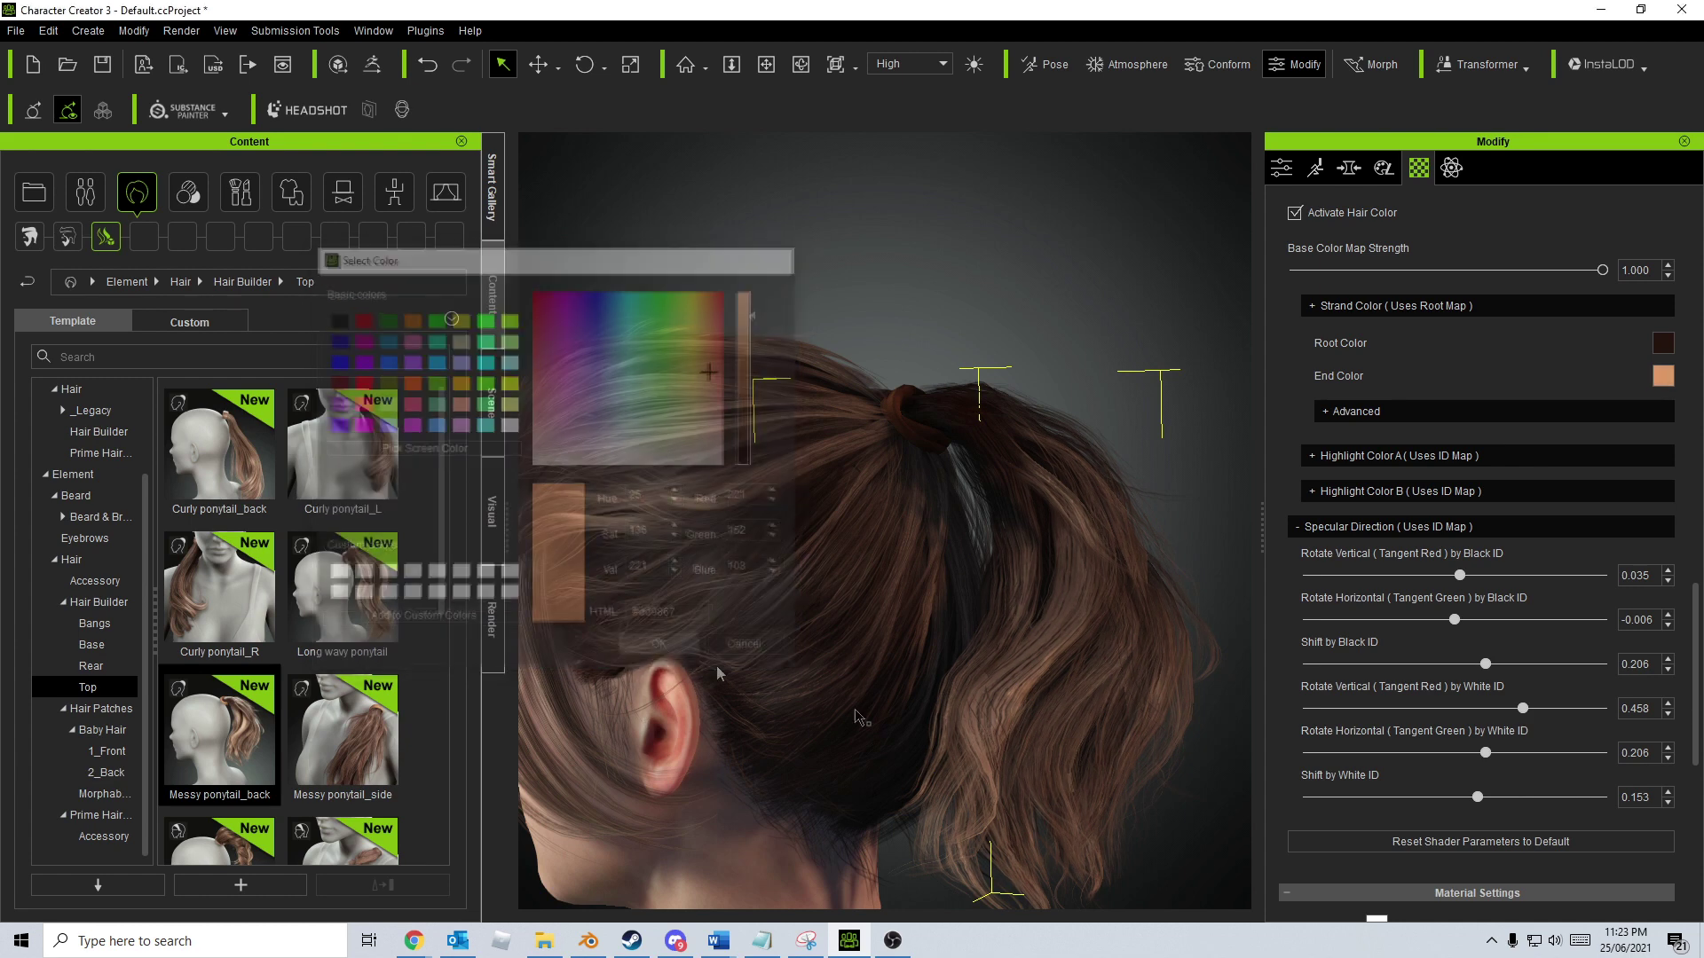
scroll(1379, 624, up, 10)
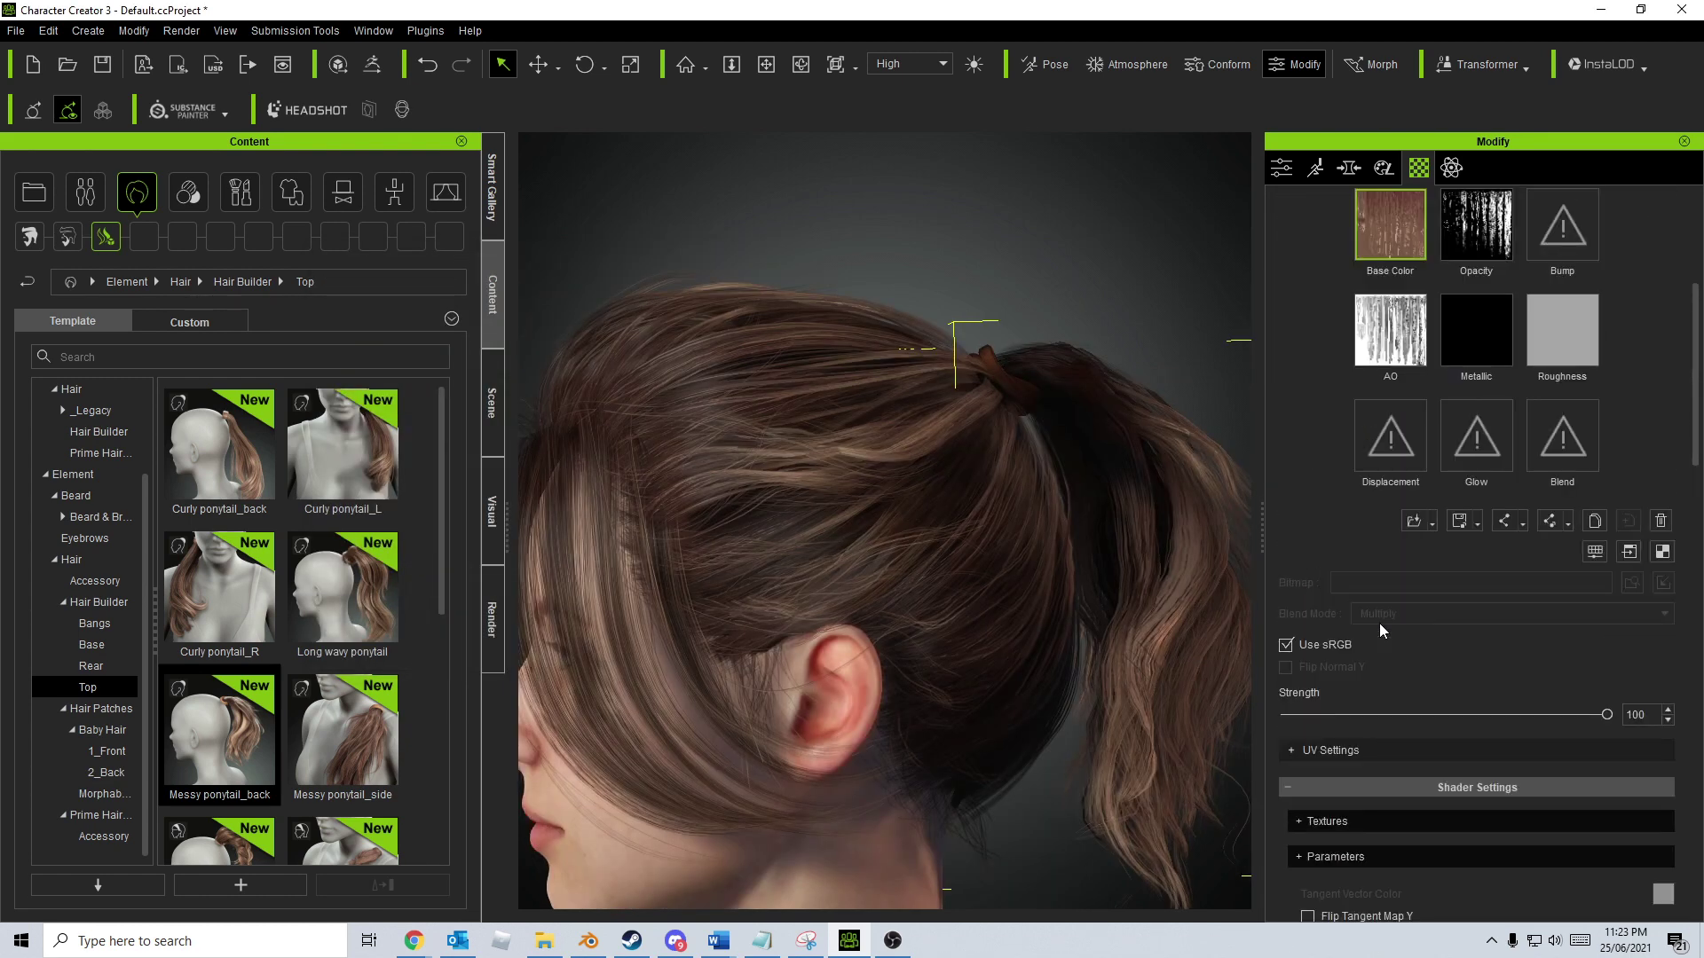
Copy the Ponytail/Hair material settings in the Material List
click(1165, 461)
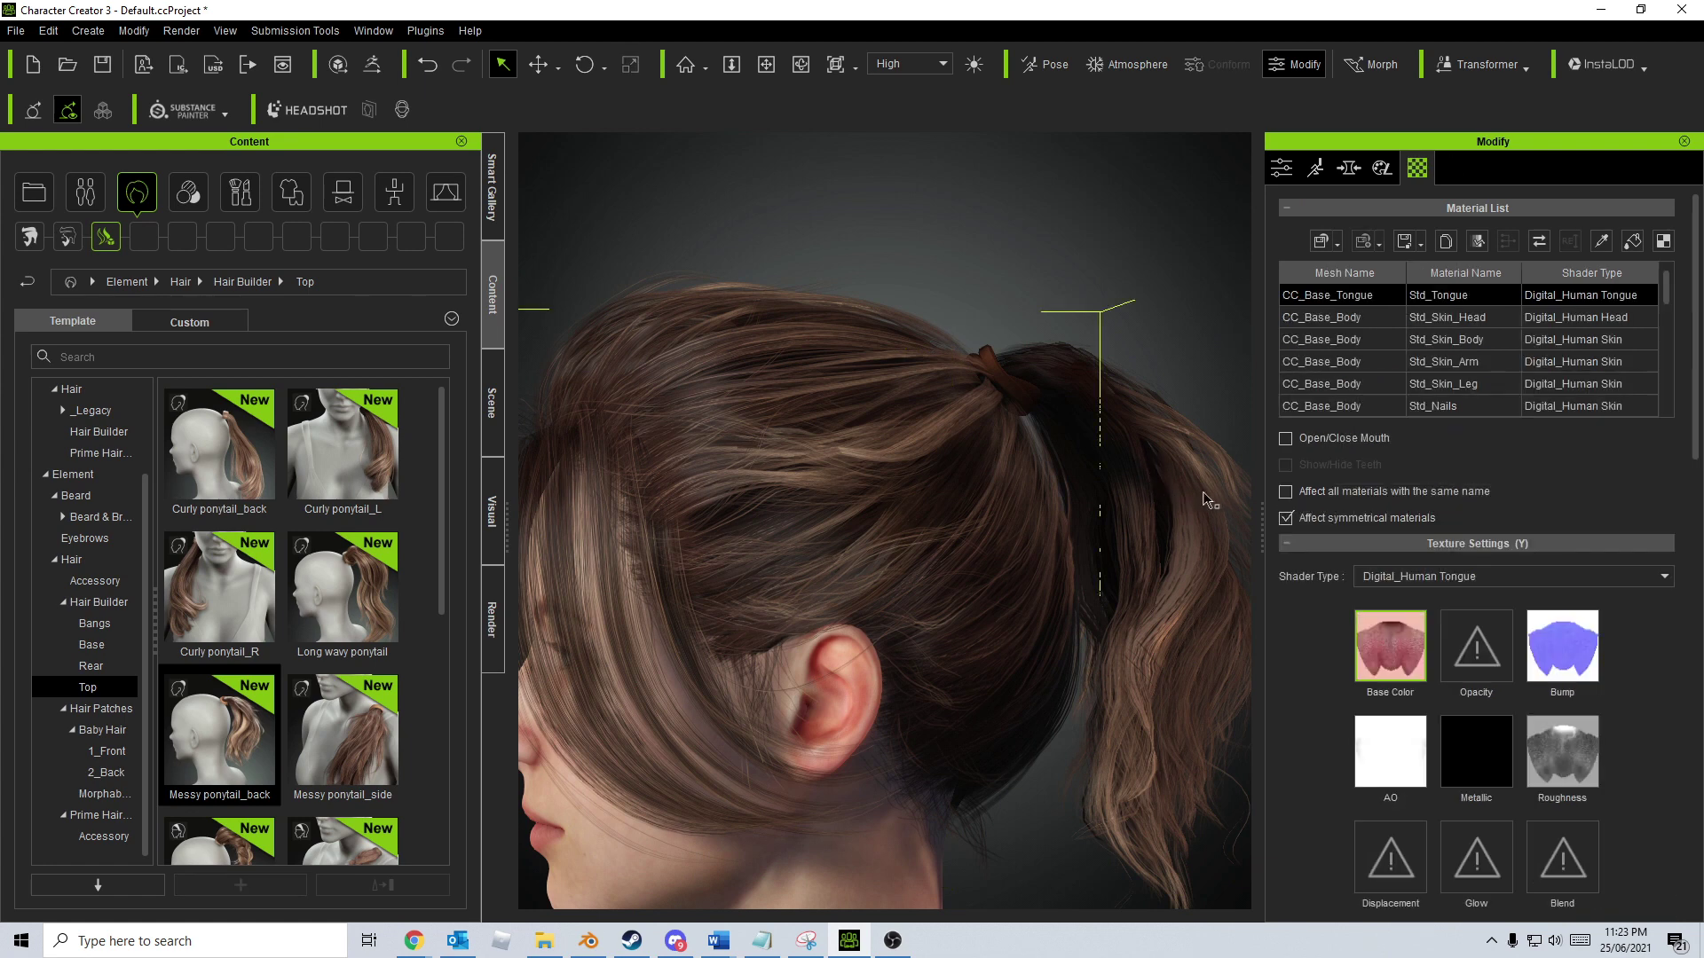
scroll(1199, 655, down, 5)
click(1082, 591)
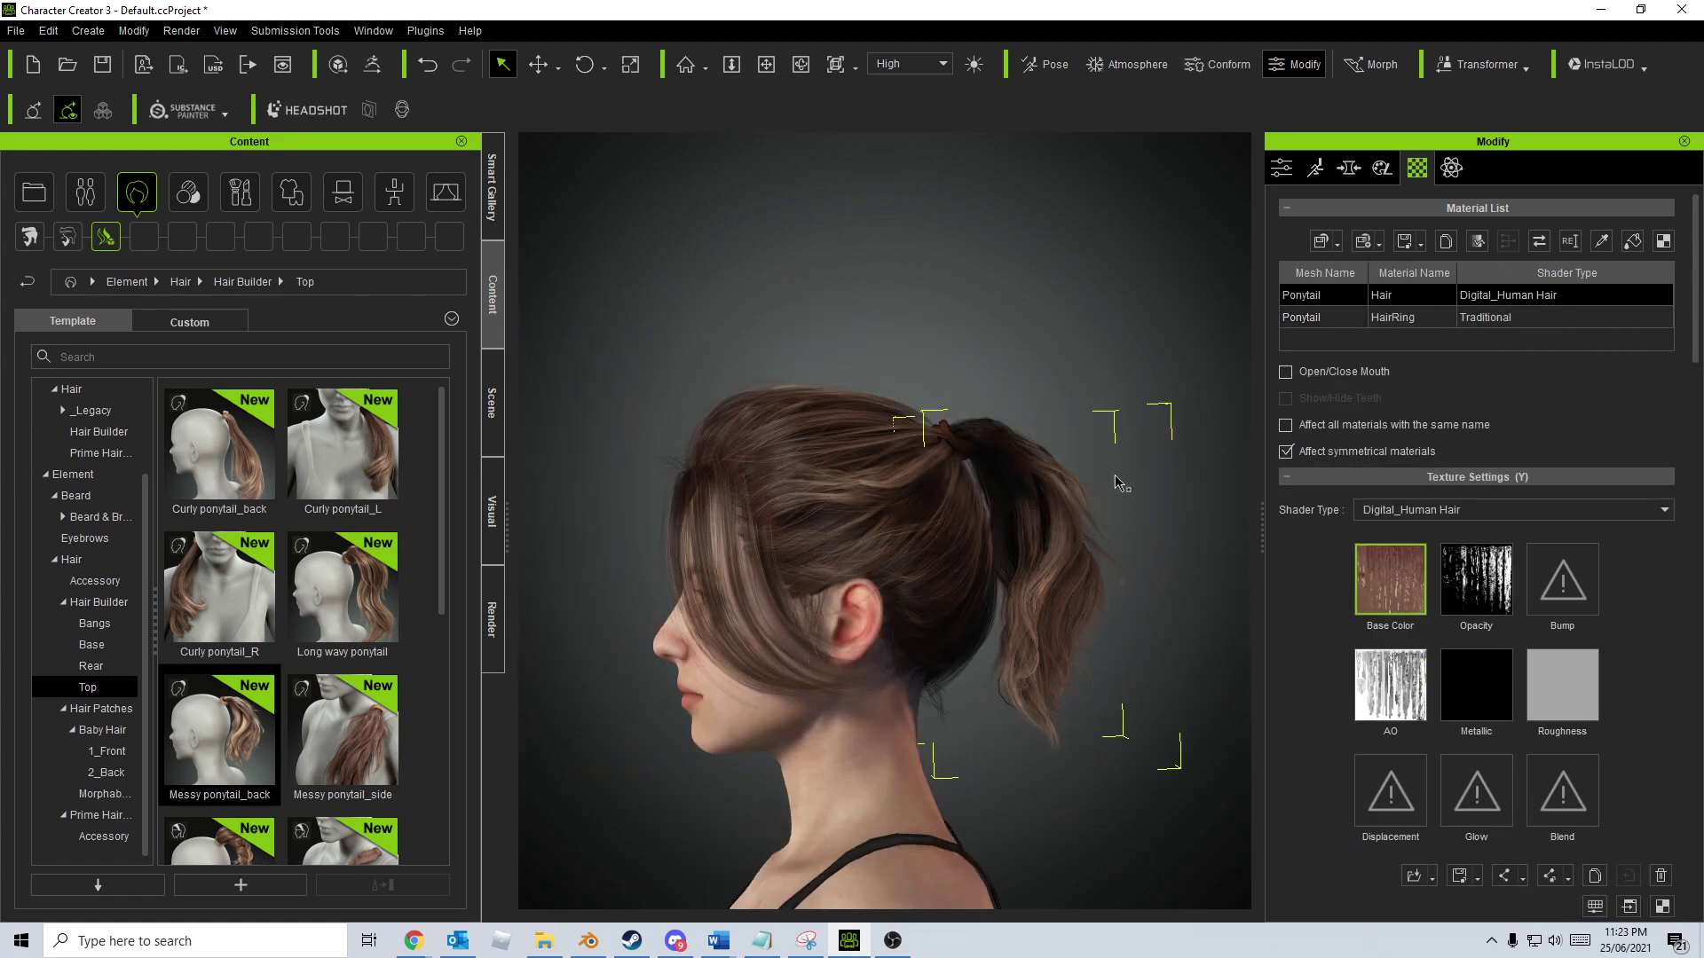
click(1155, 288)
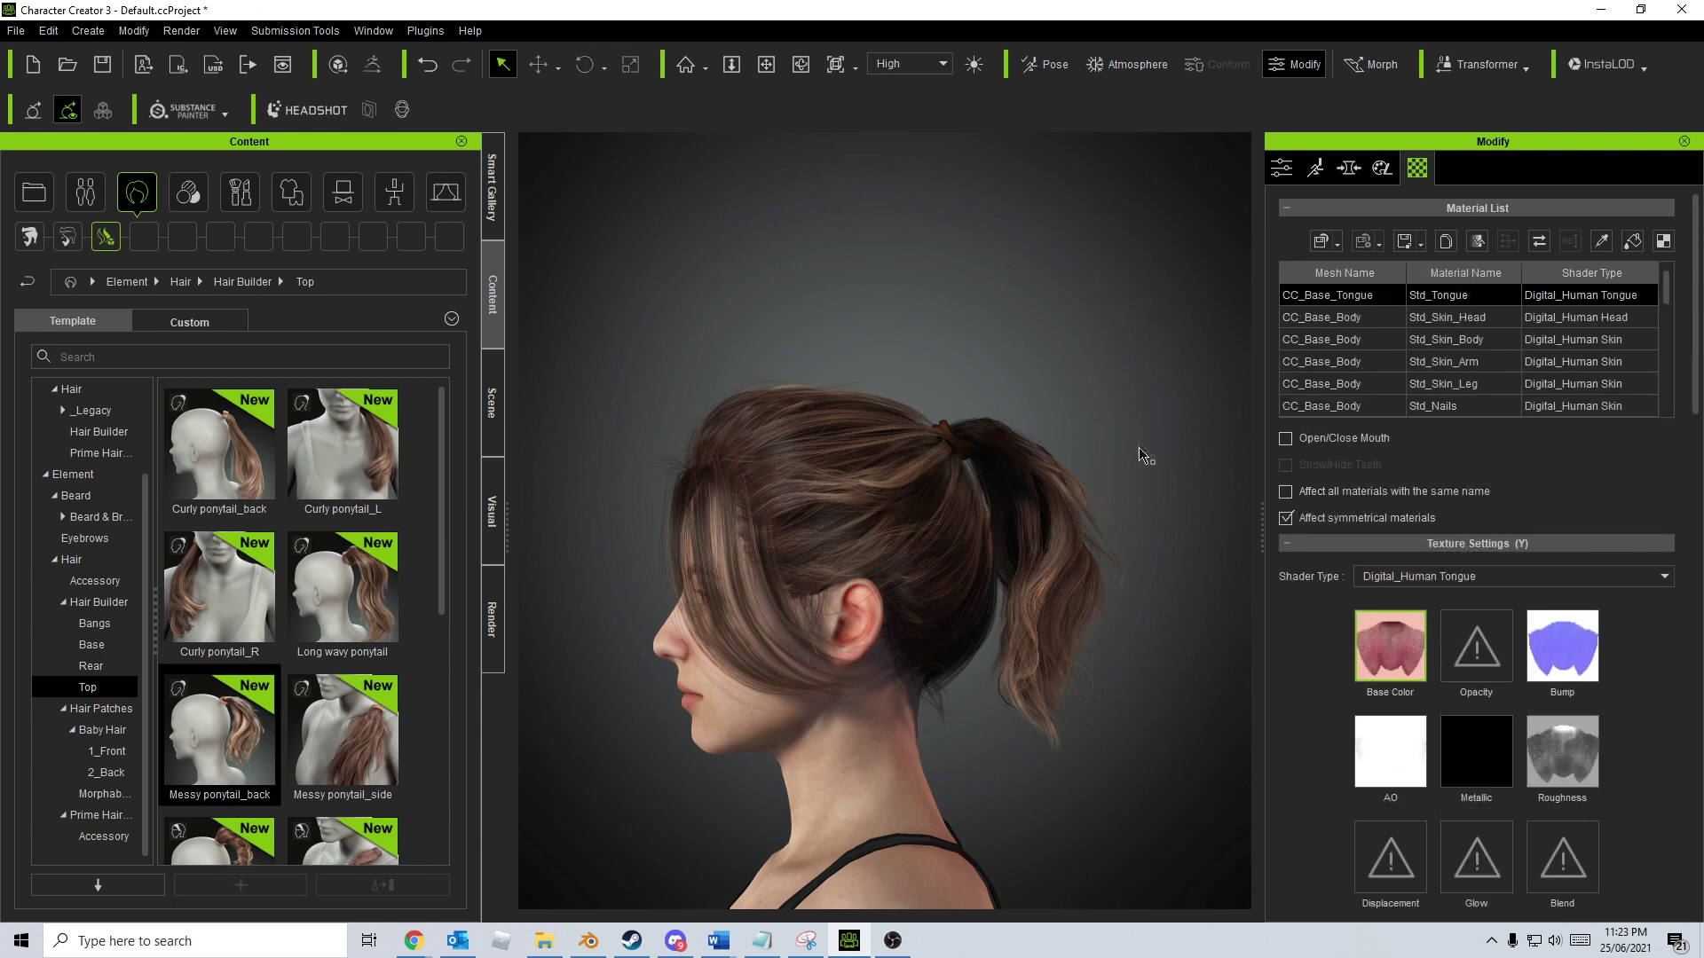
scroll(1318, 380, down, 5)
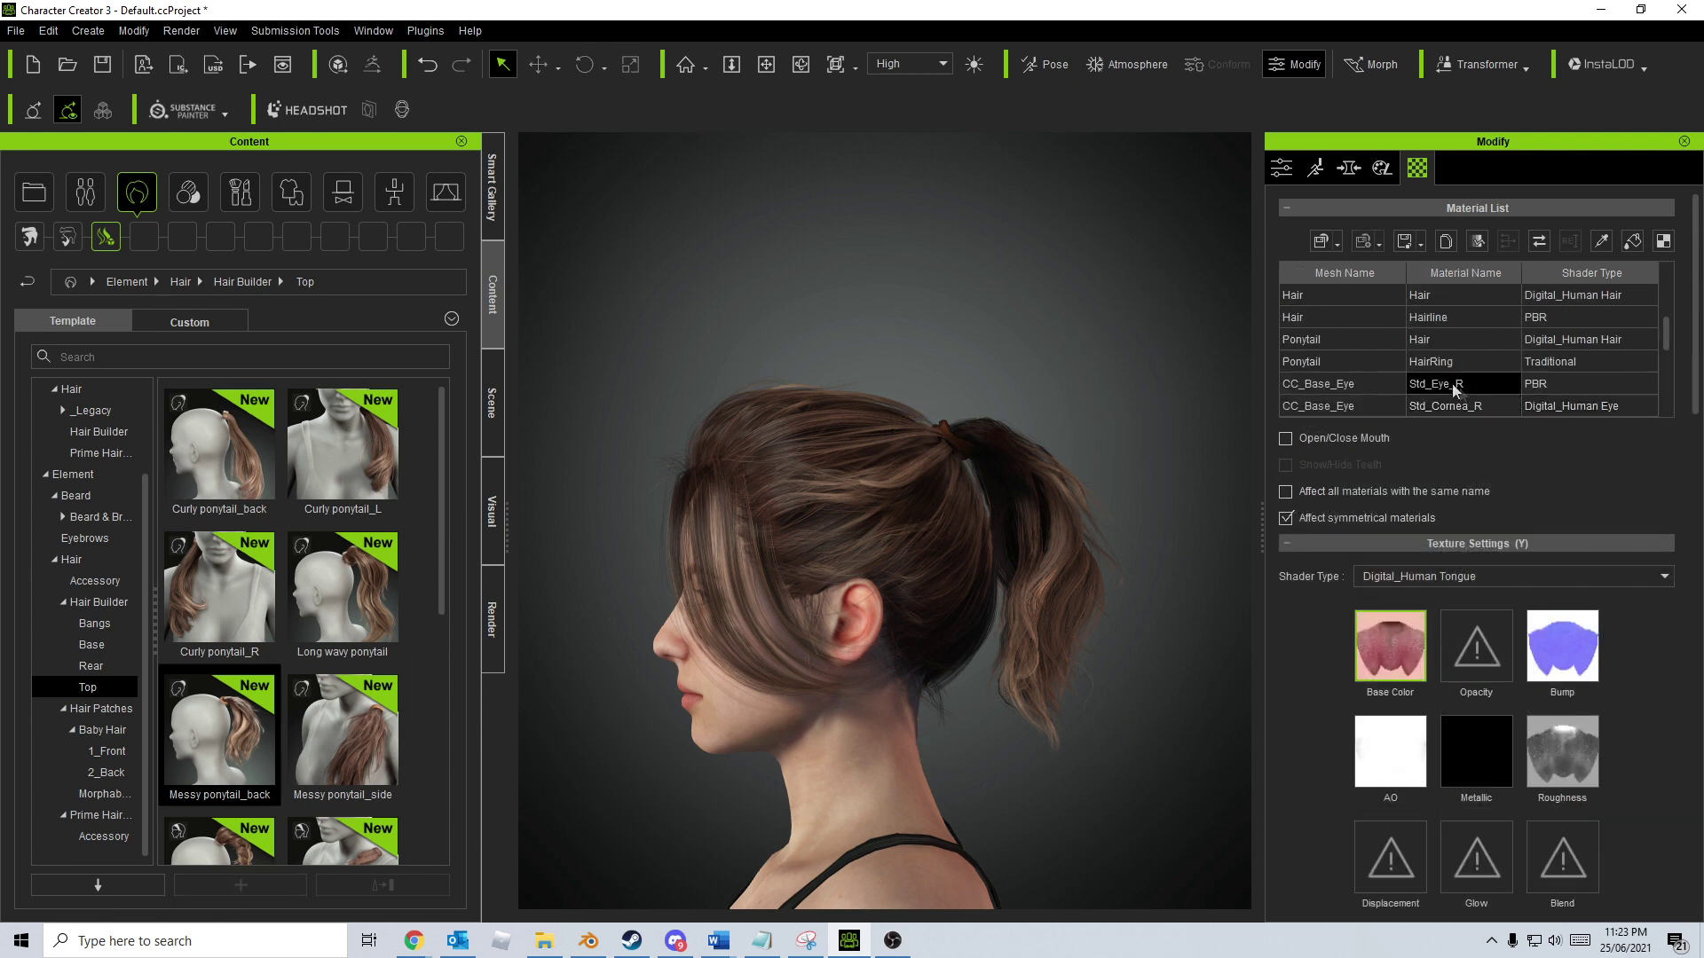
click(1437, 342)
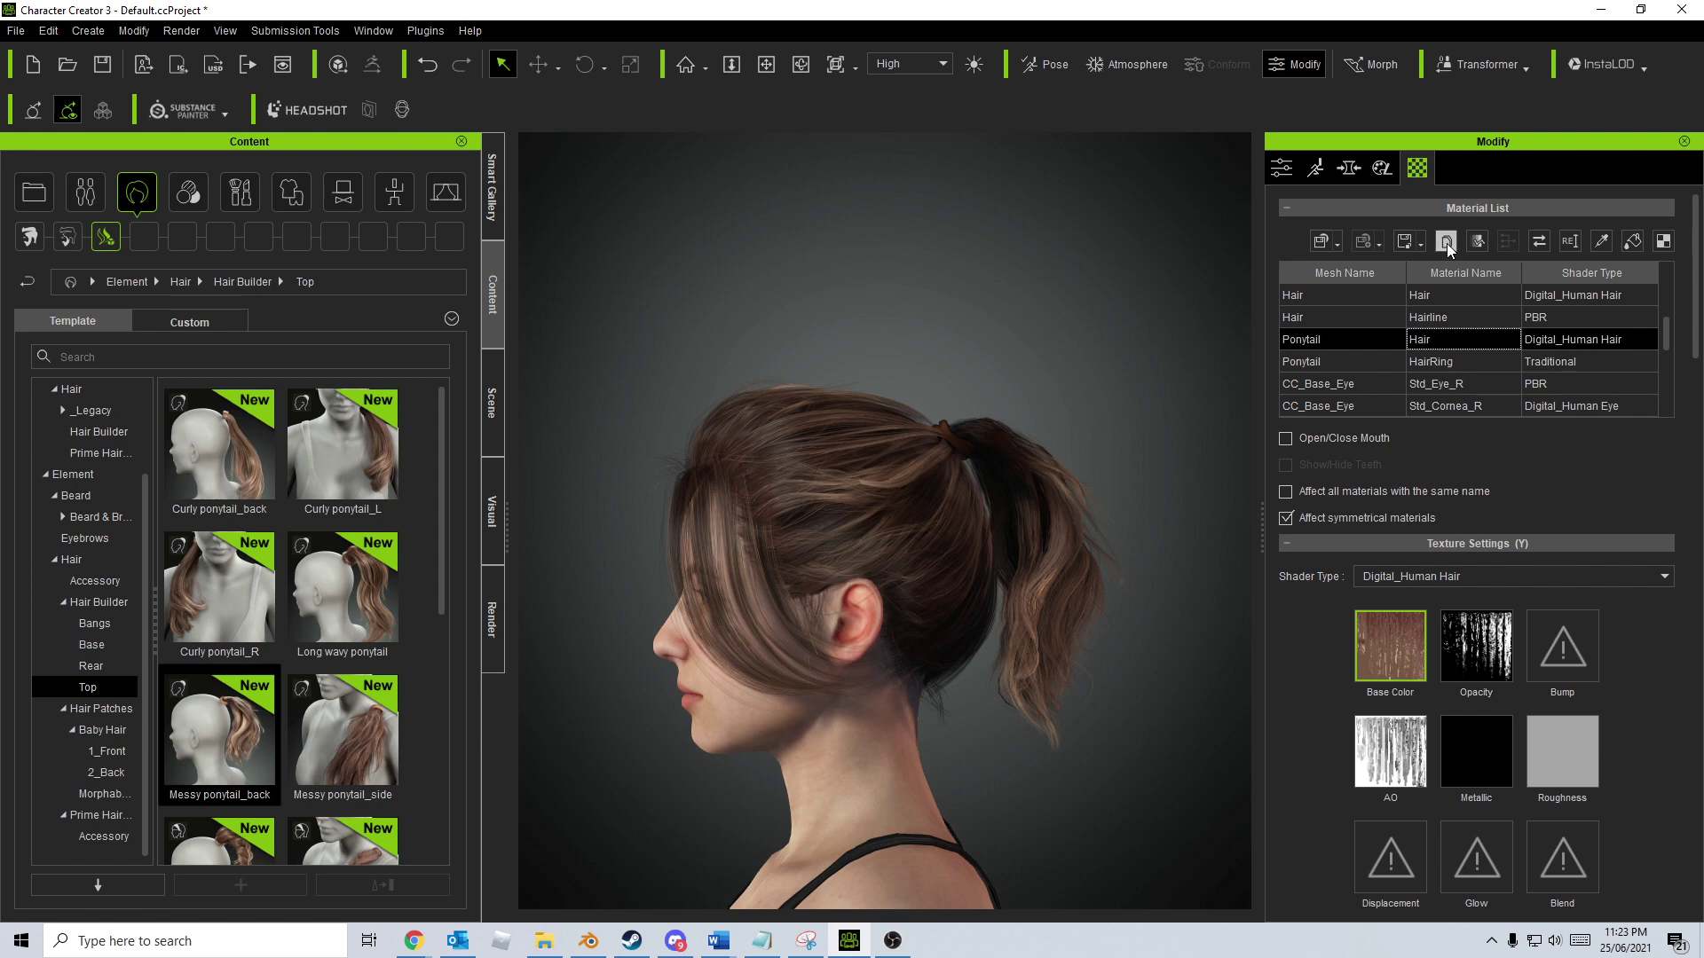
click(1456, 319)
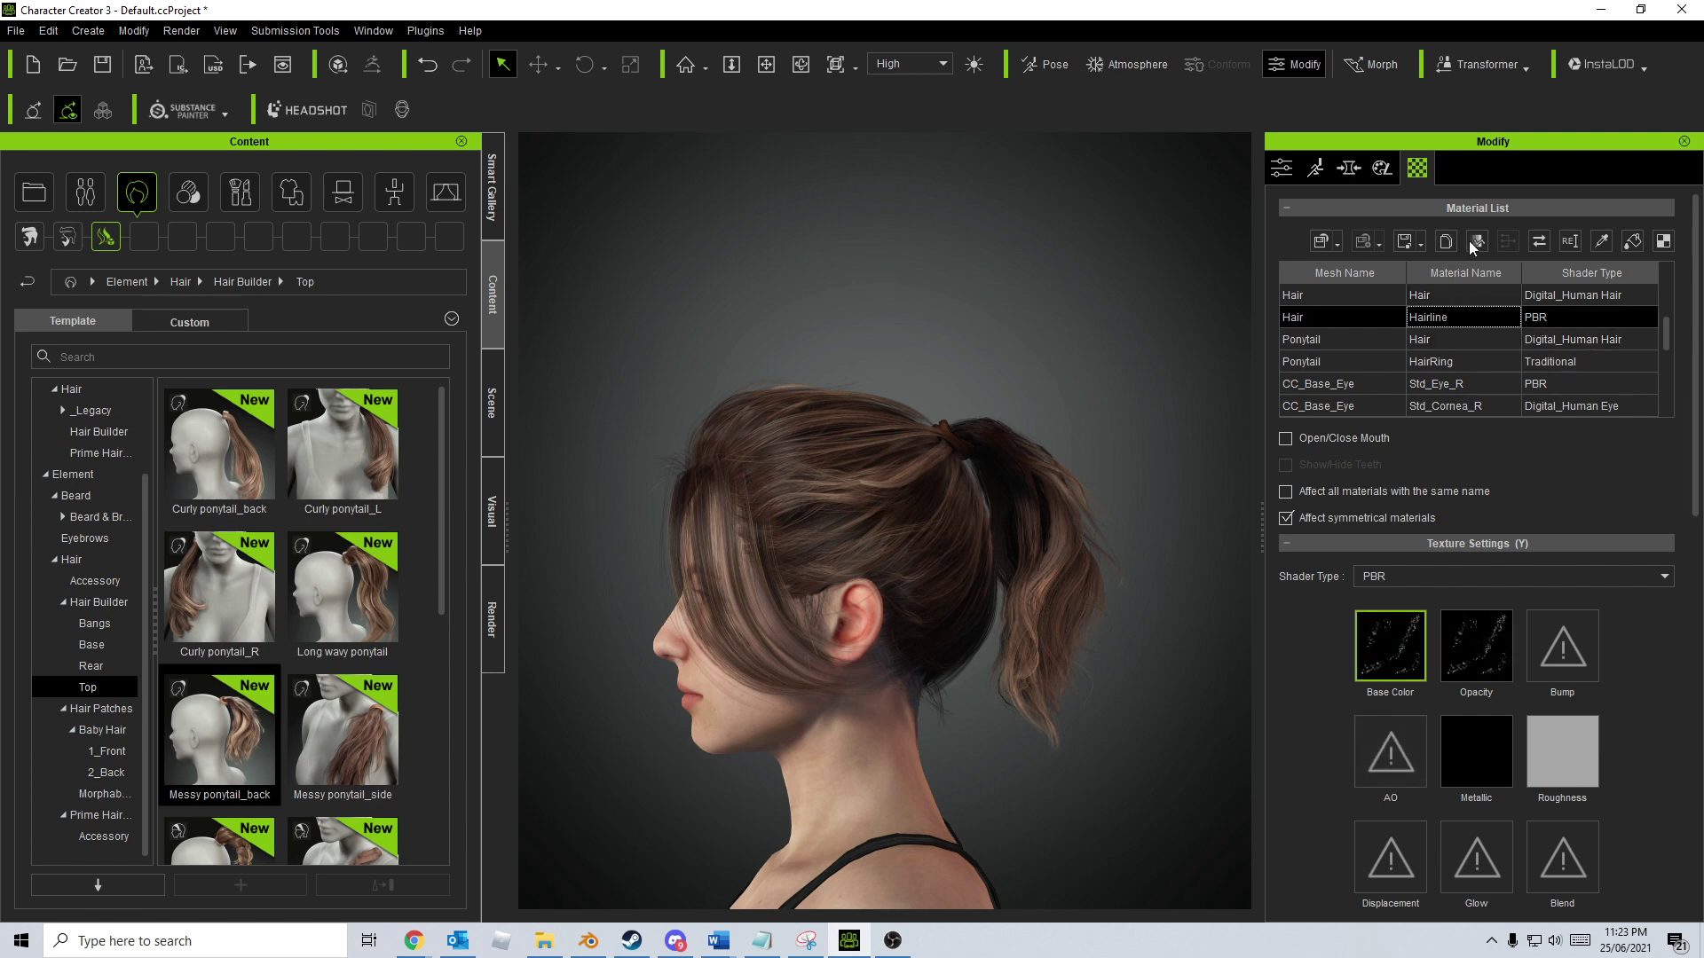
Paste the copied hair settings onto the Bang/Hair material
mouse_move(826, 532)
right_down()
mouse_move(675, 596)
mouse_move(919, 631)
right_up()
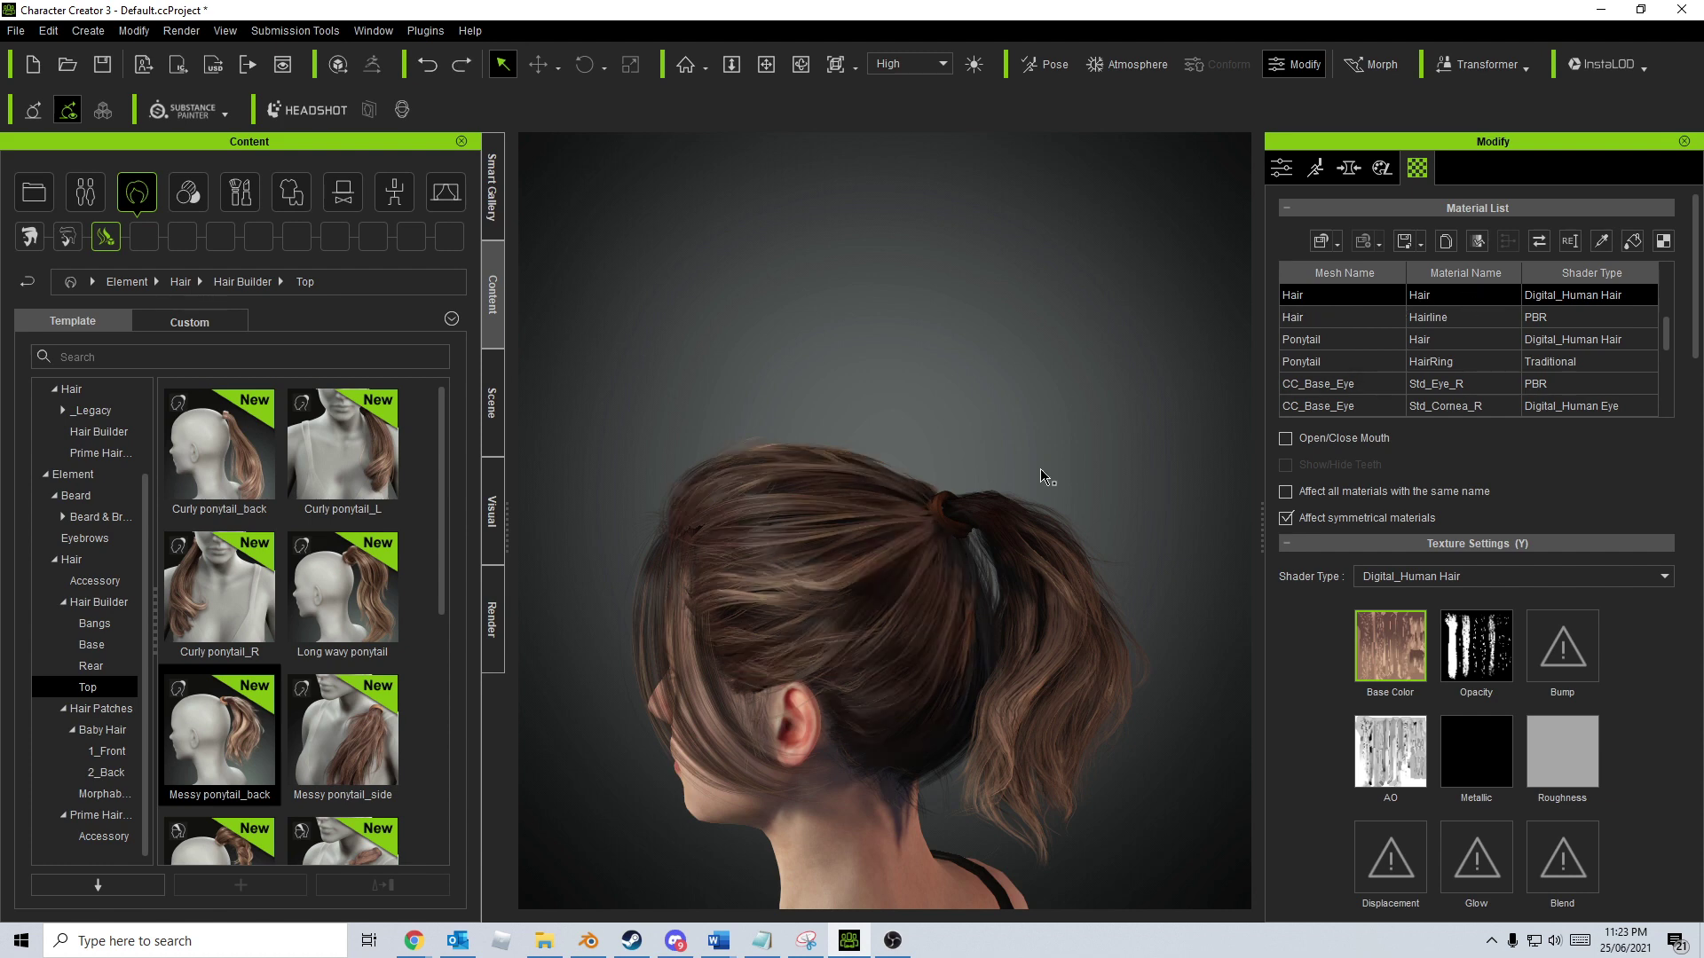
mouse_move(958, 576)
right_down()
mouse_move(989, 392)
mouse_move(932, 399)
right_up()
scroll(1440, 343, up, 2)
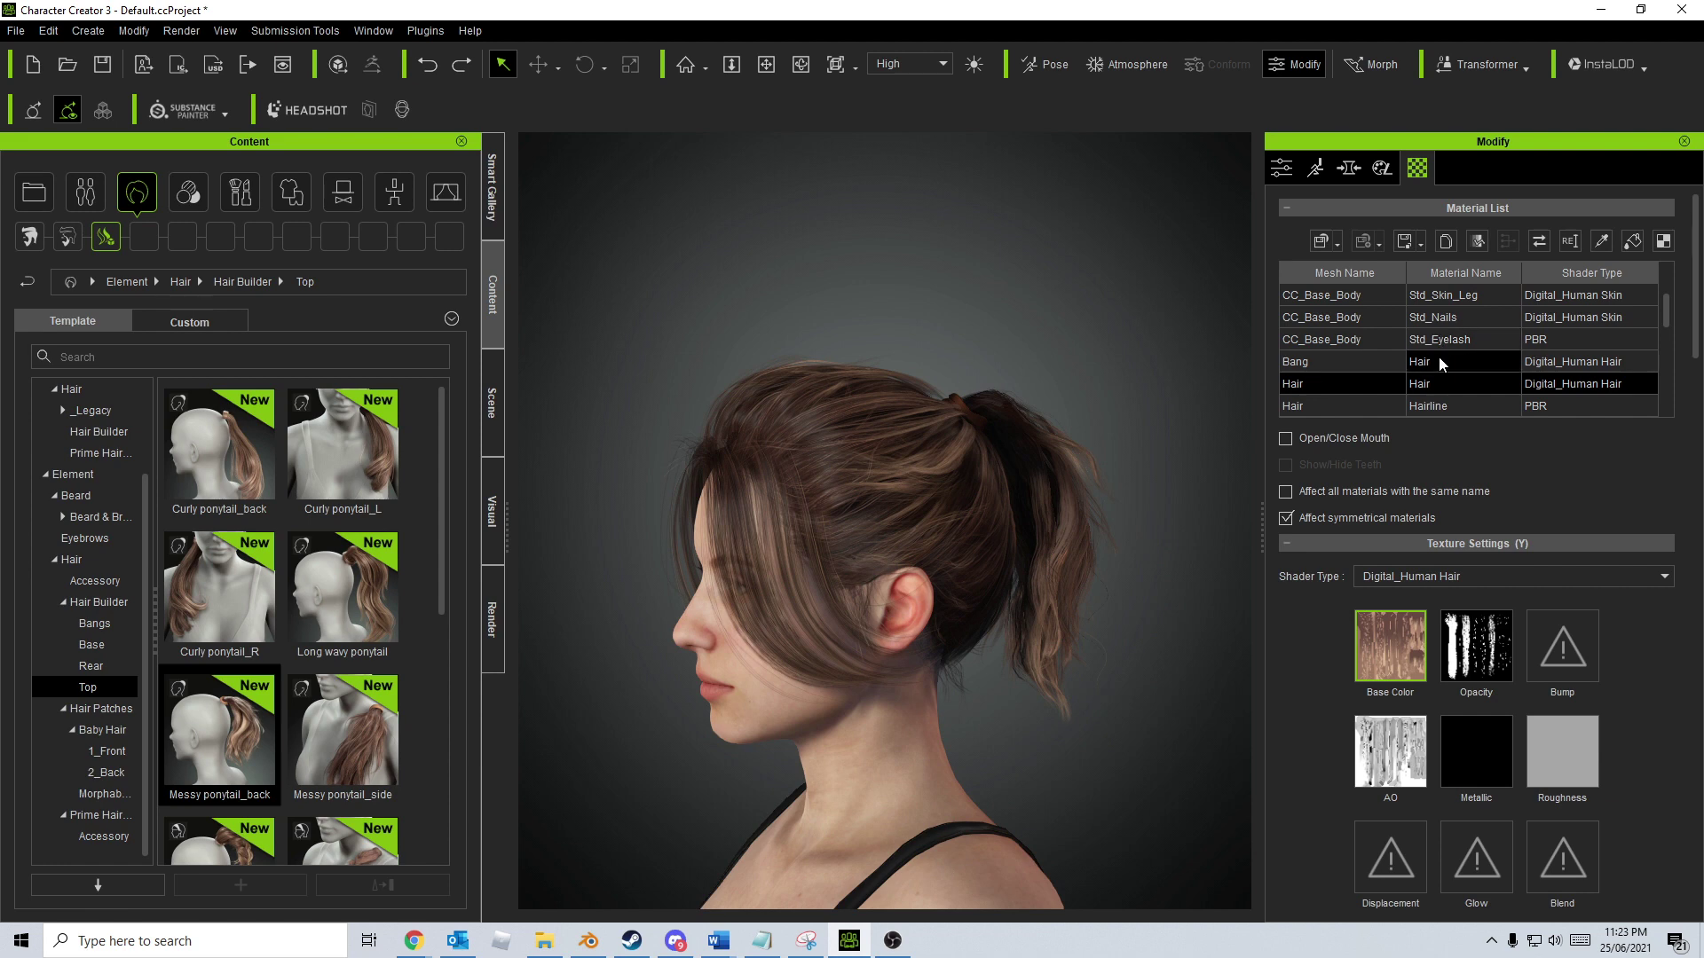
click(1438, 360)
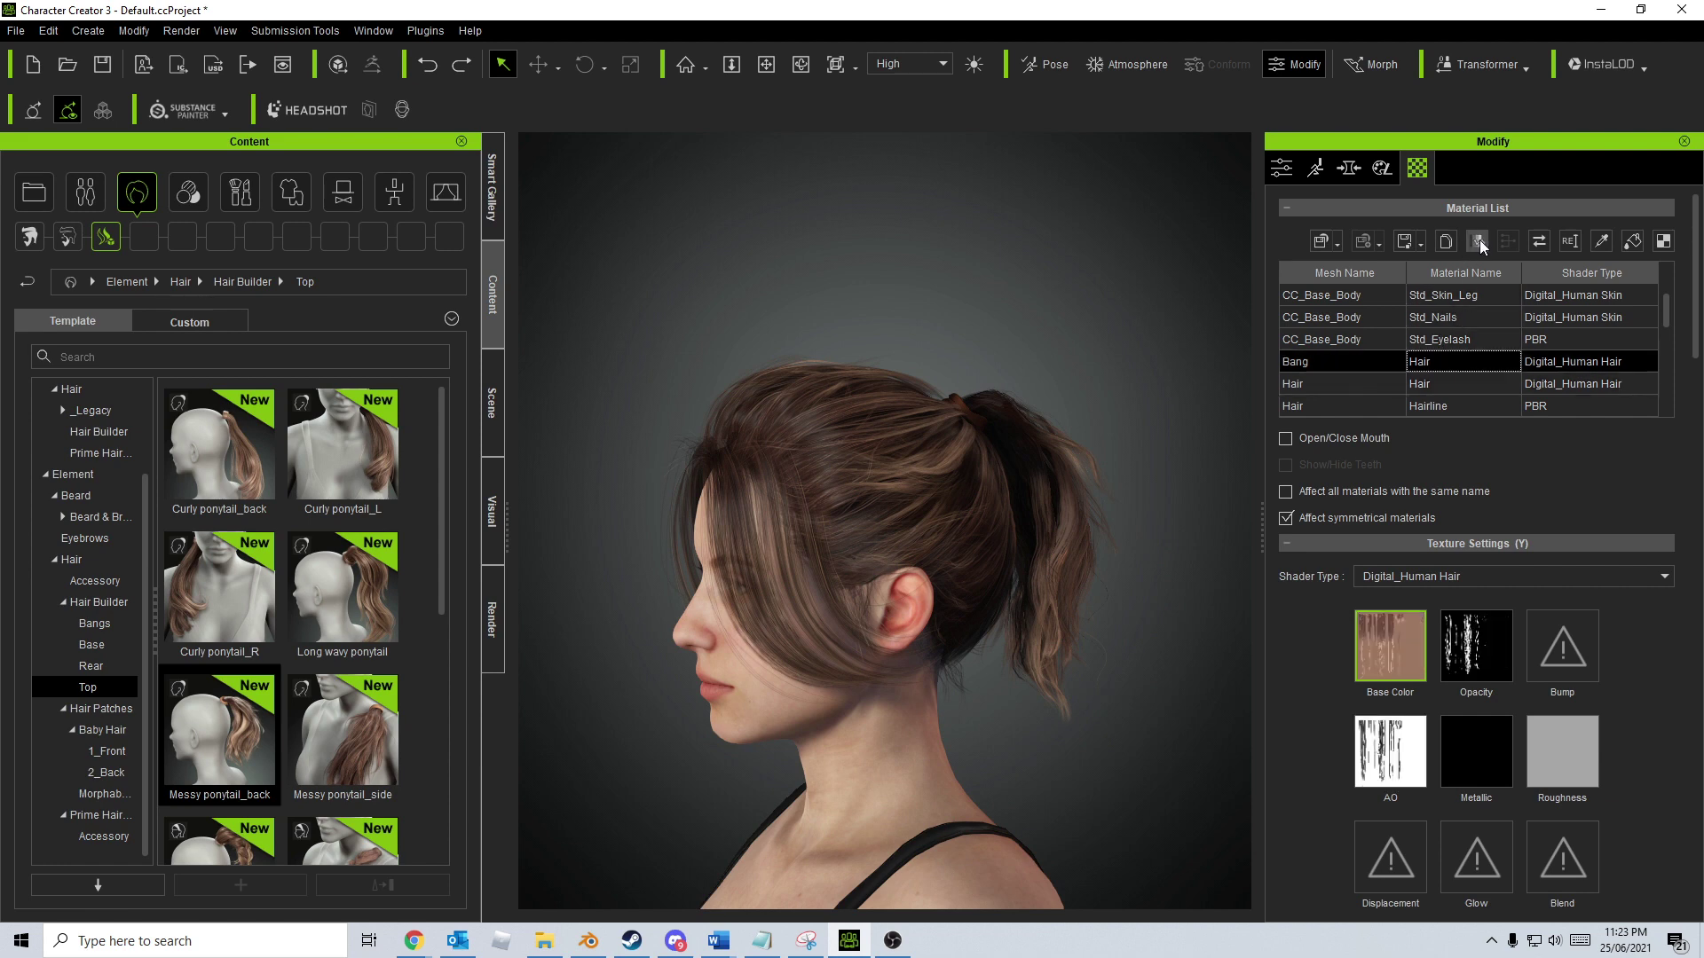
click(1458, 250)
mouse_move(1179, 727)
right_down()
mouse_move(1108, 743)
mouse_move(923, 608)
right_up()
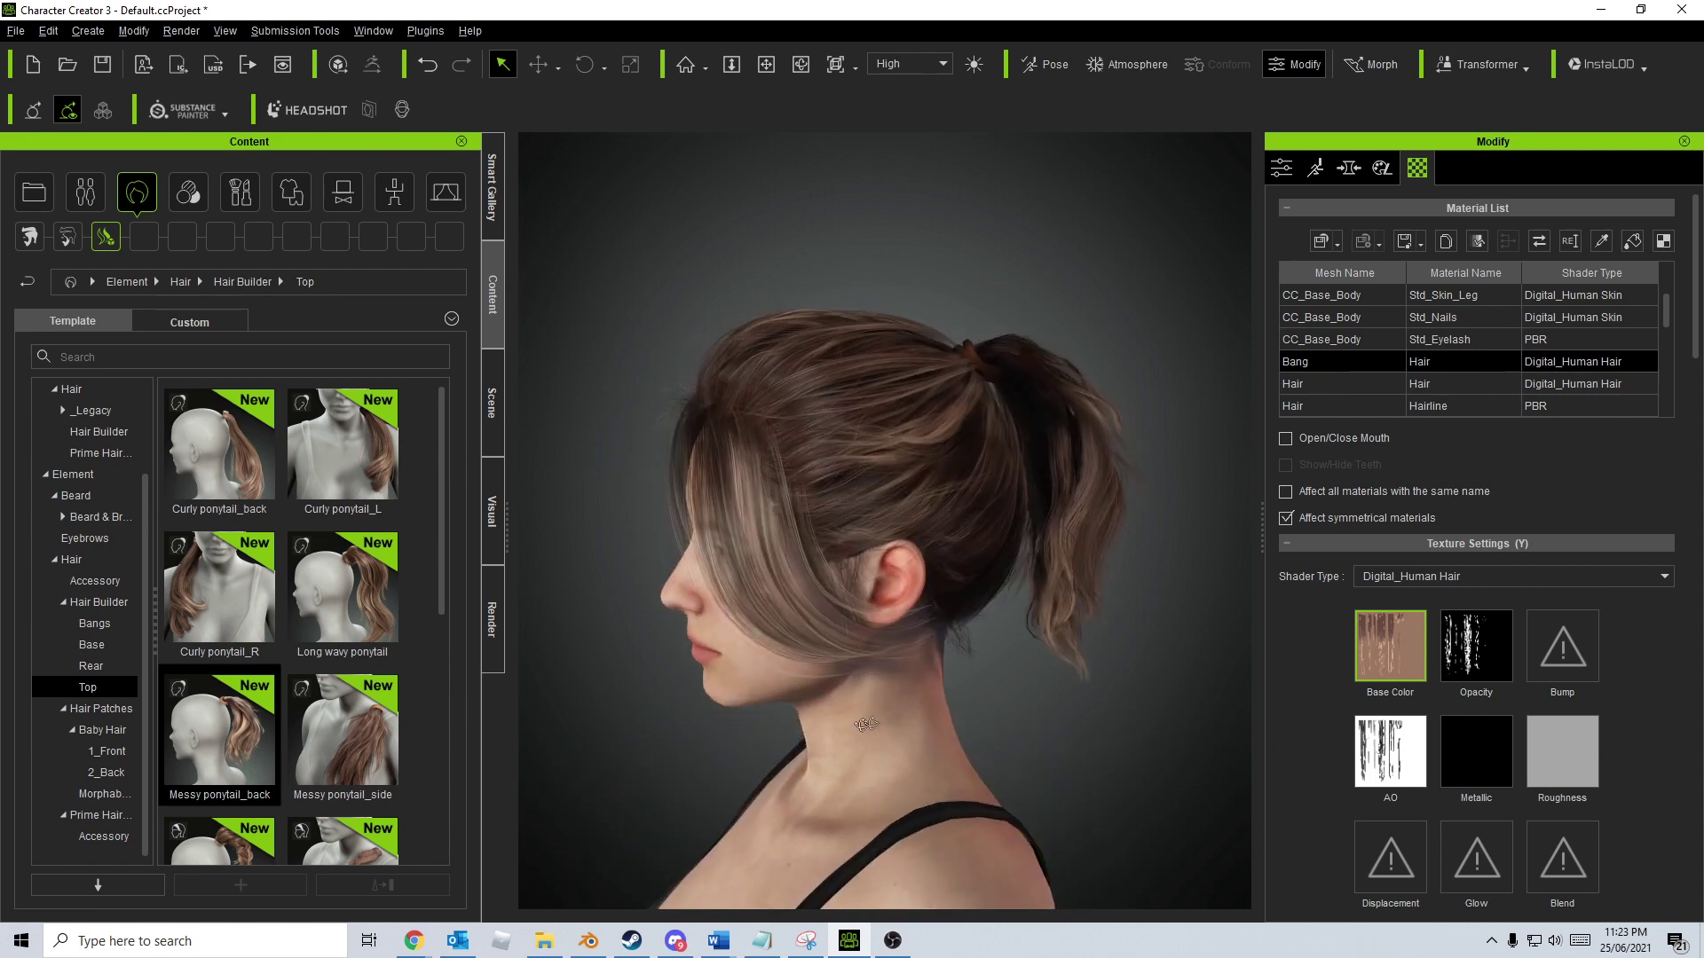
Apply the Chin_Curtain_Thick beard from the Beard & Brows Builder
click(100, 516)
middle_drag(636, 720, 612, 677)
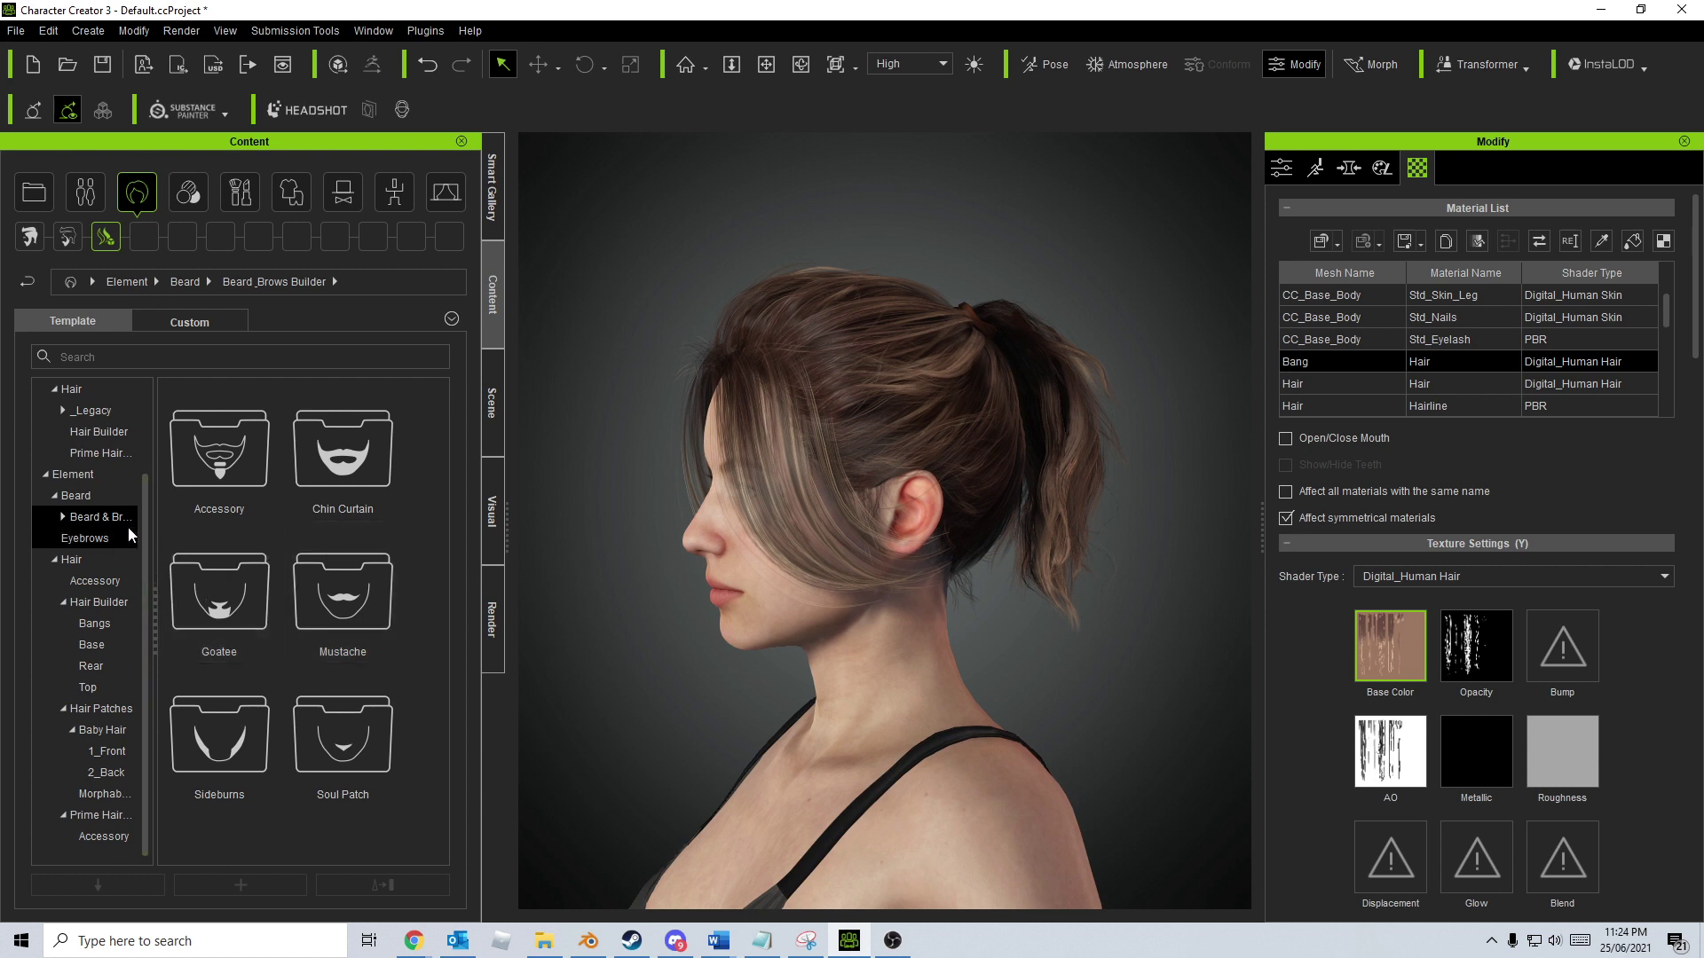
double_click(341, 478)
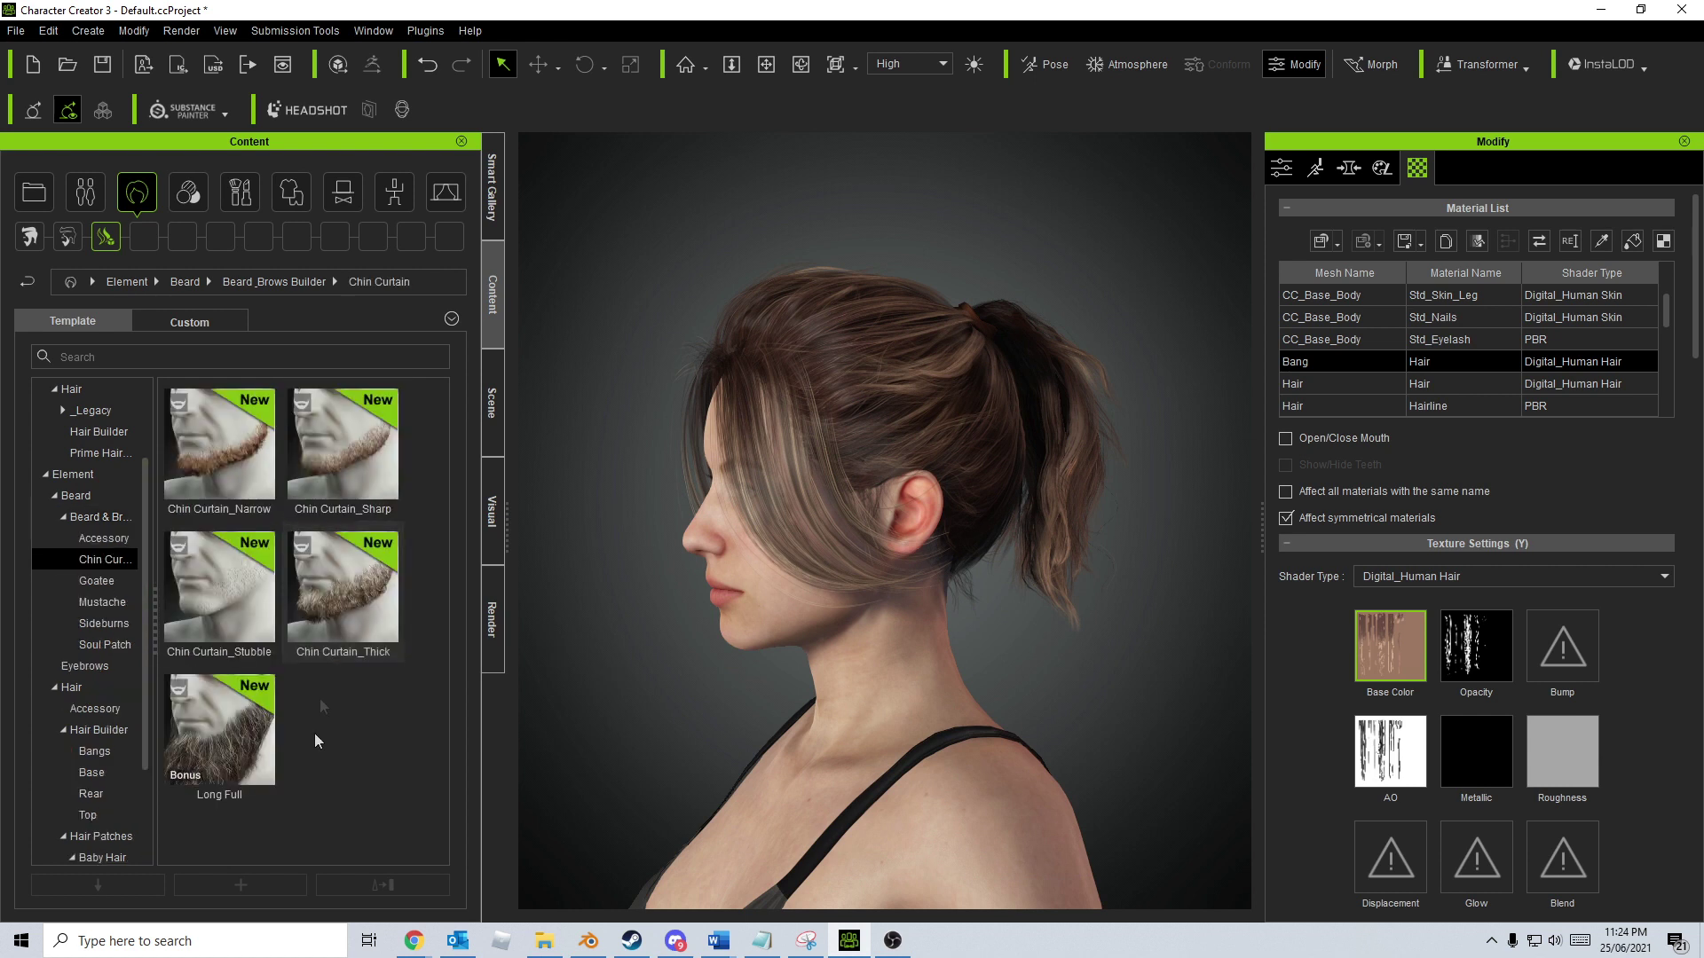
double_click(344, 628)
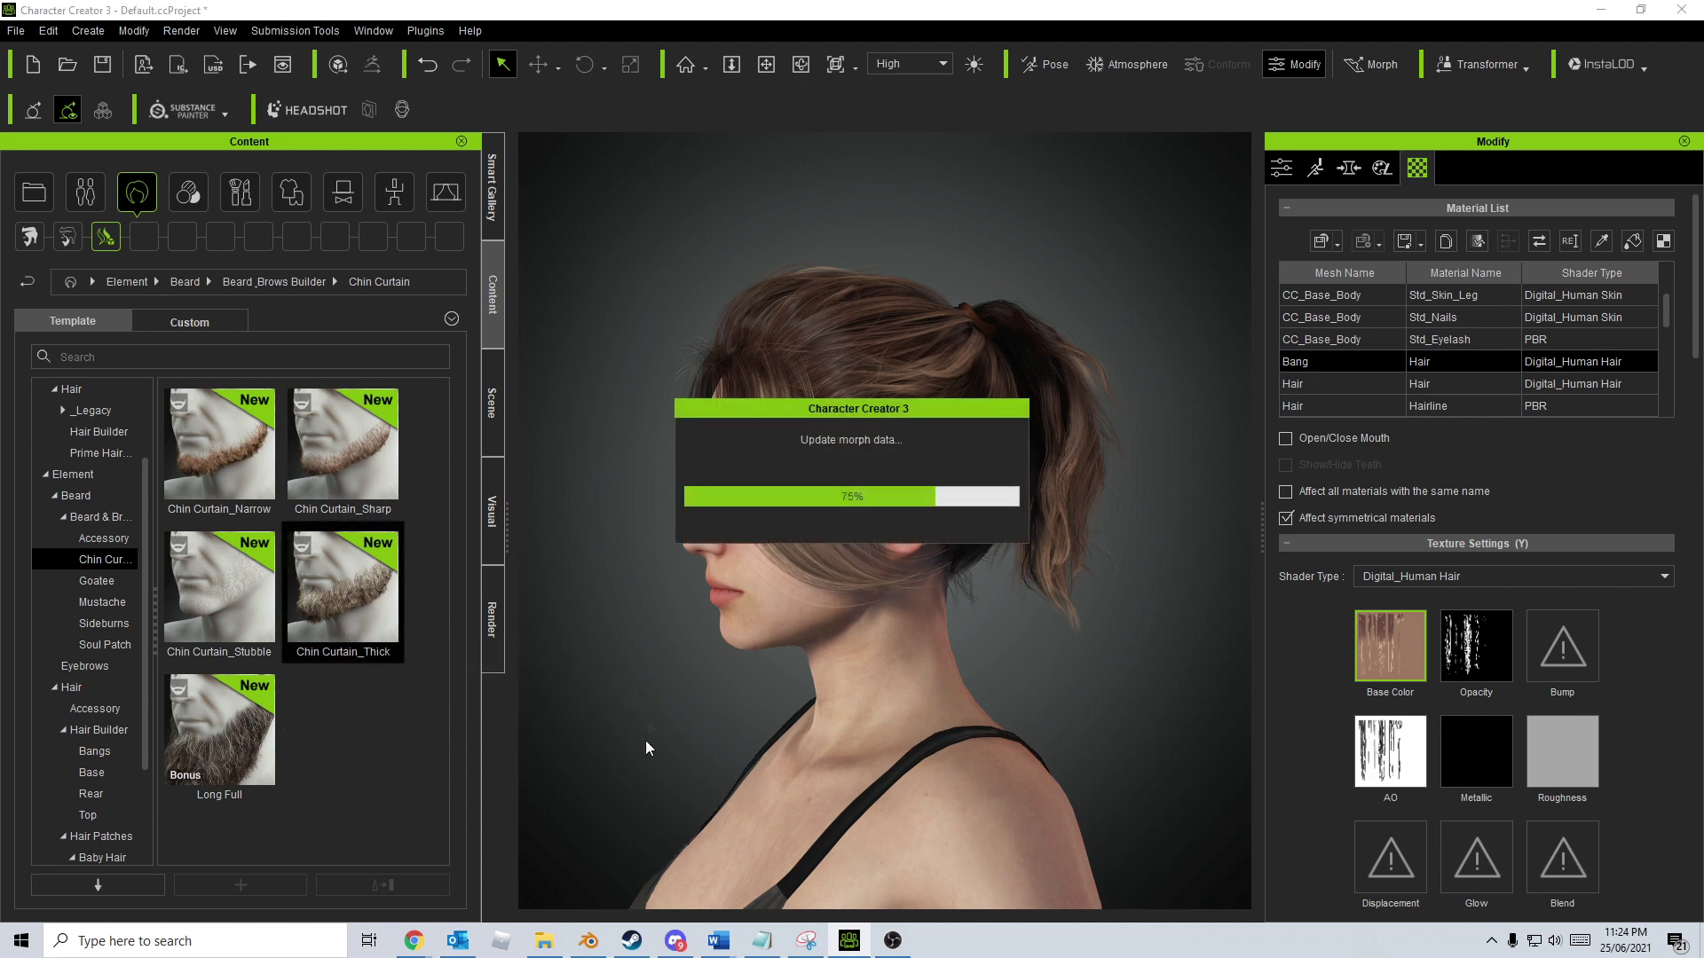
Add the Van Dyke mustache
right_drag(612, 743, 1022, 725)
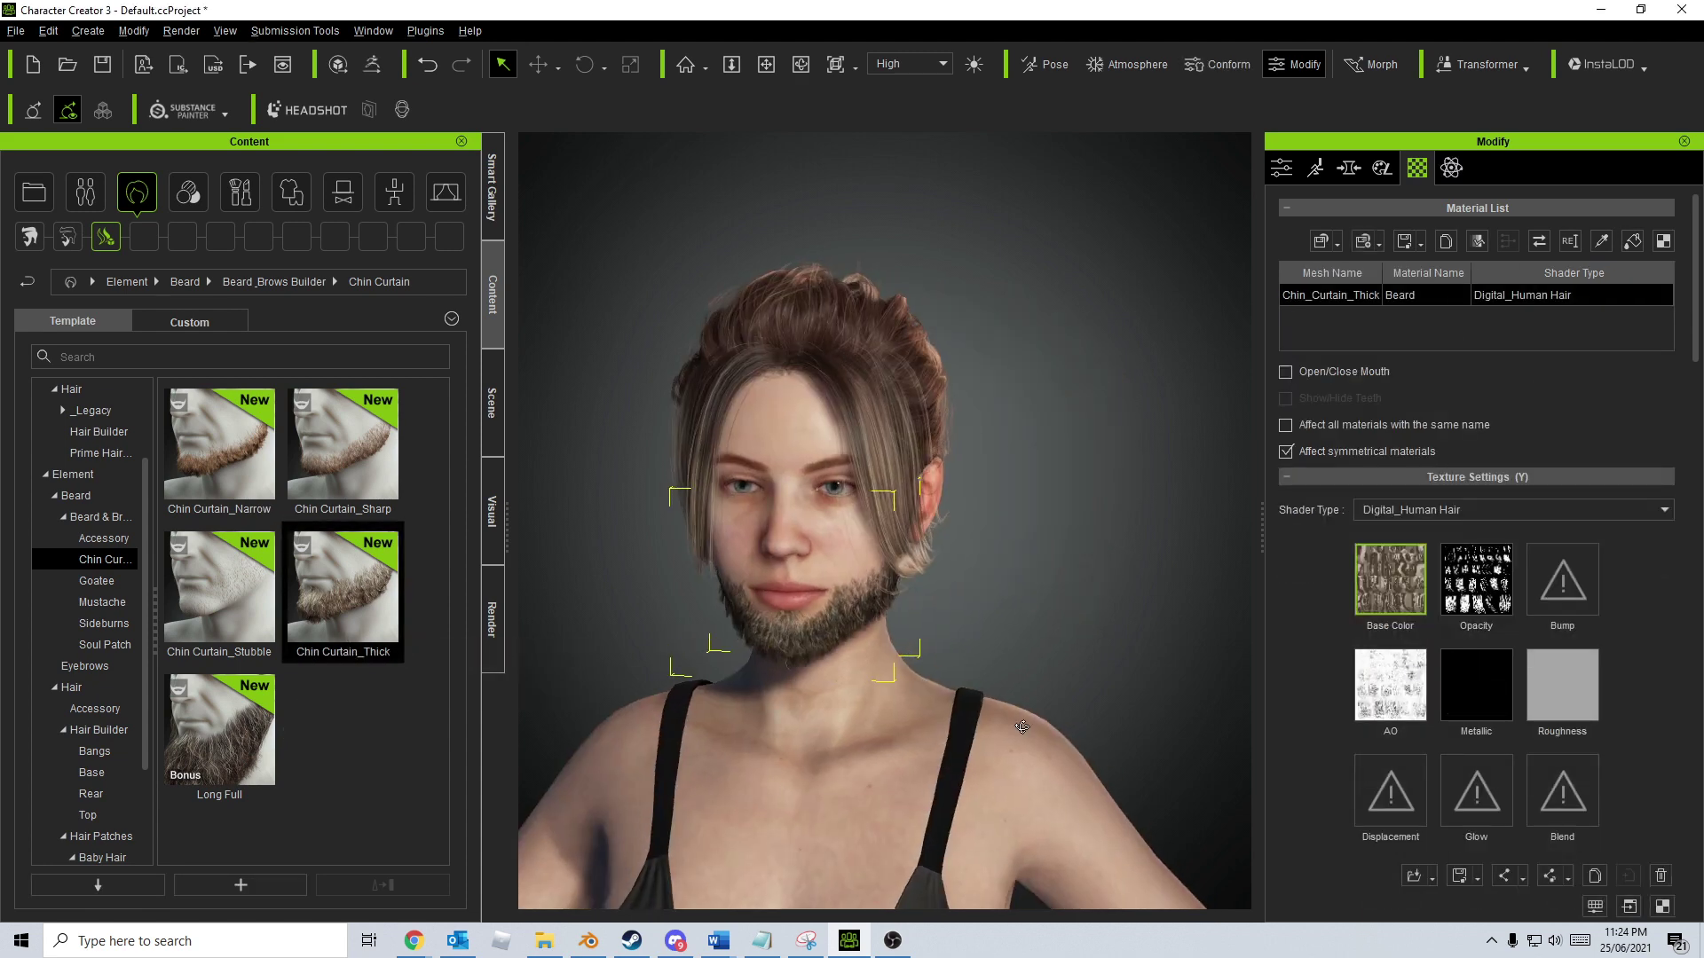
click(131, 601)
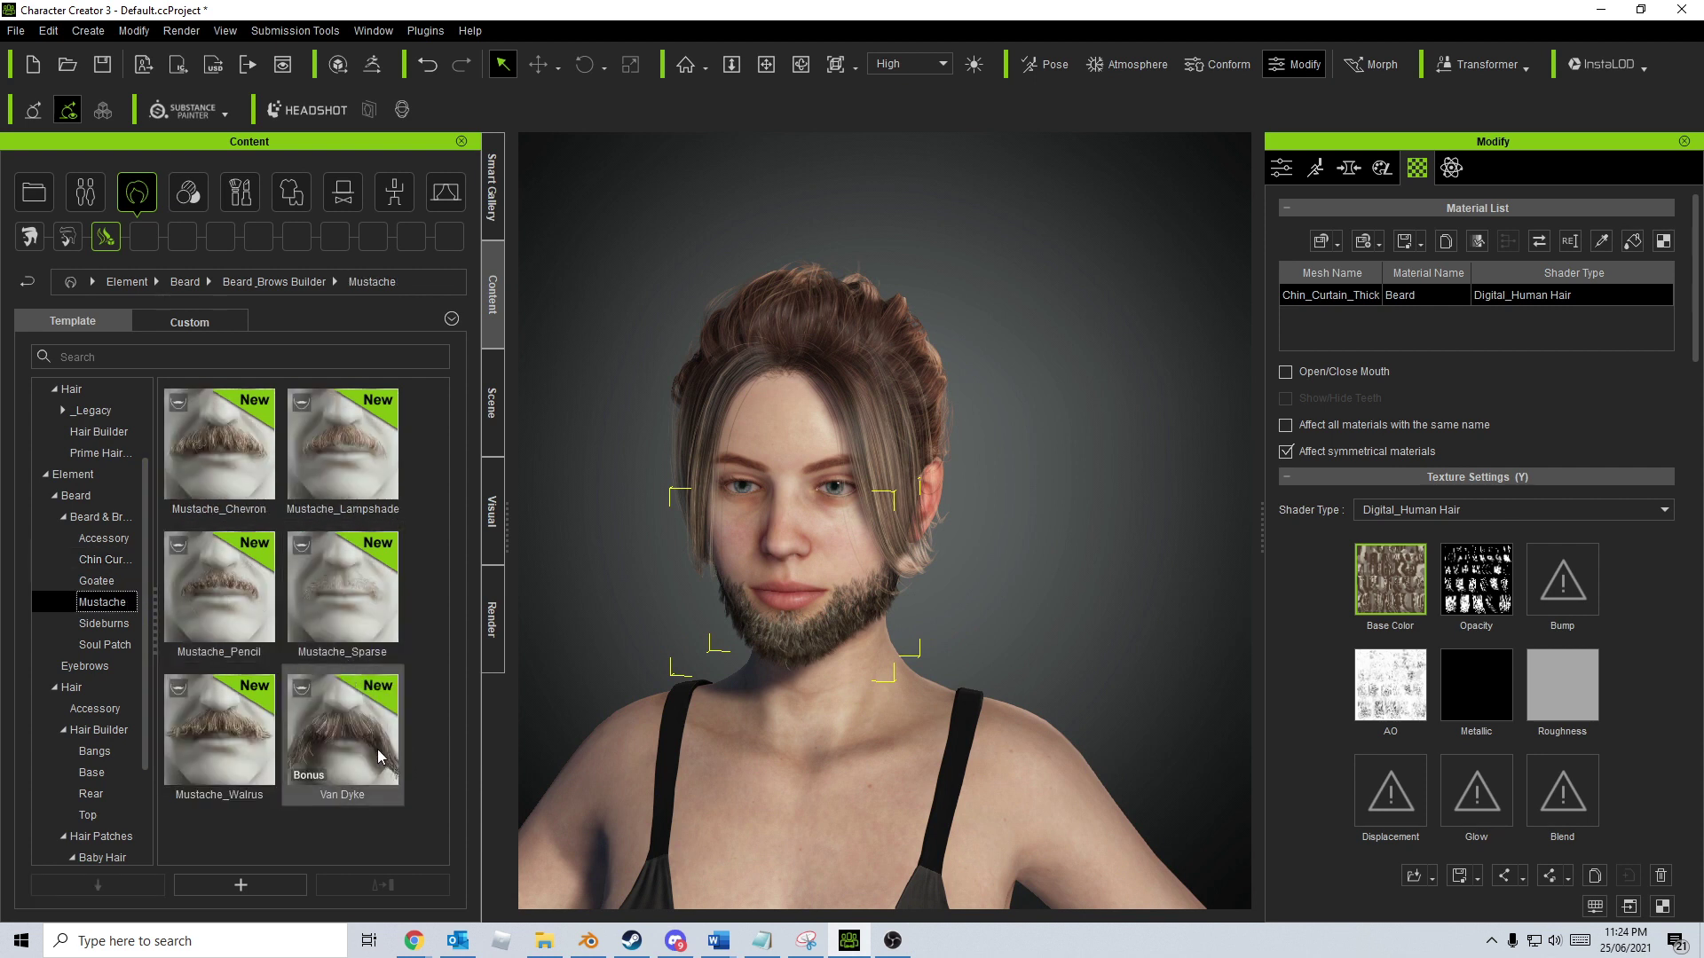
double_click(381, 759)
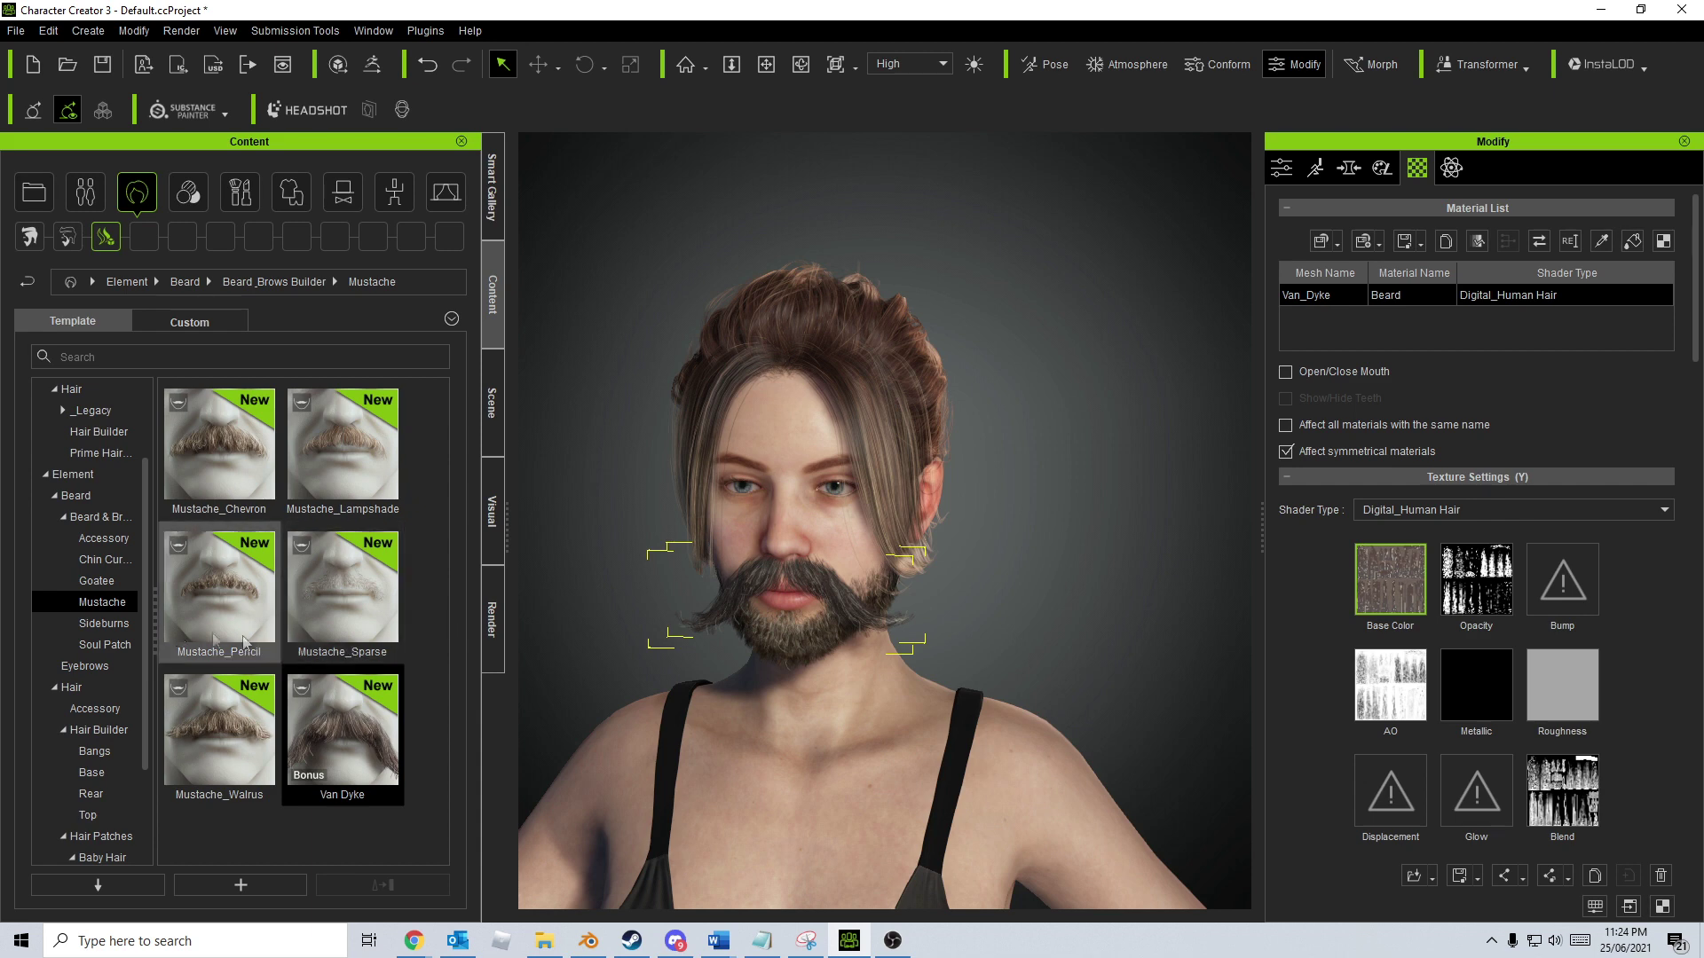
Add Sideburns_Thick, then look through the Soul Patch and Chin Curtain templates
click(105, 624)
double_click(343, 593)
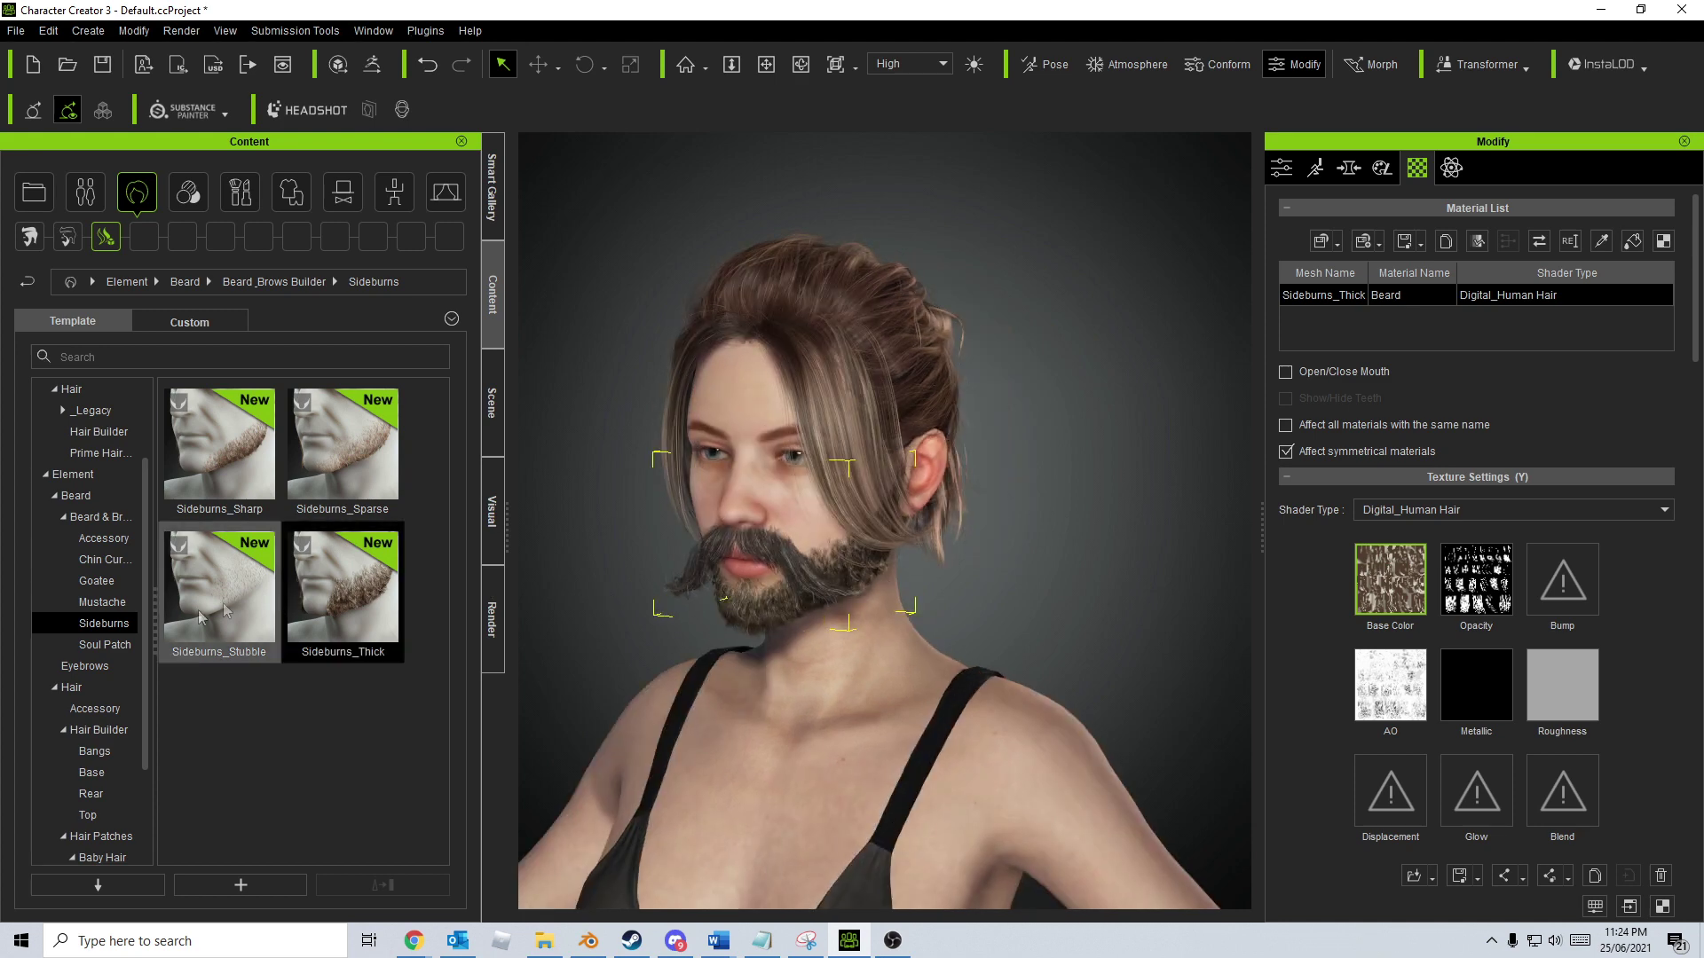
click(105, 644)
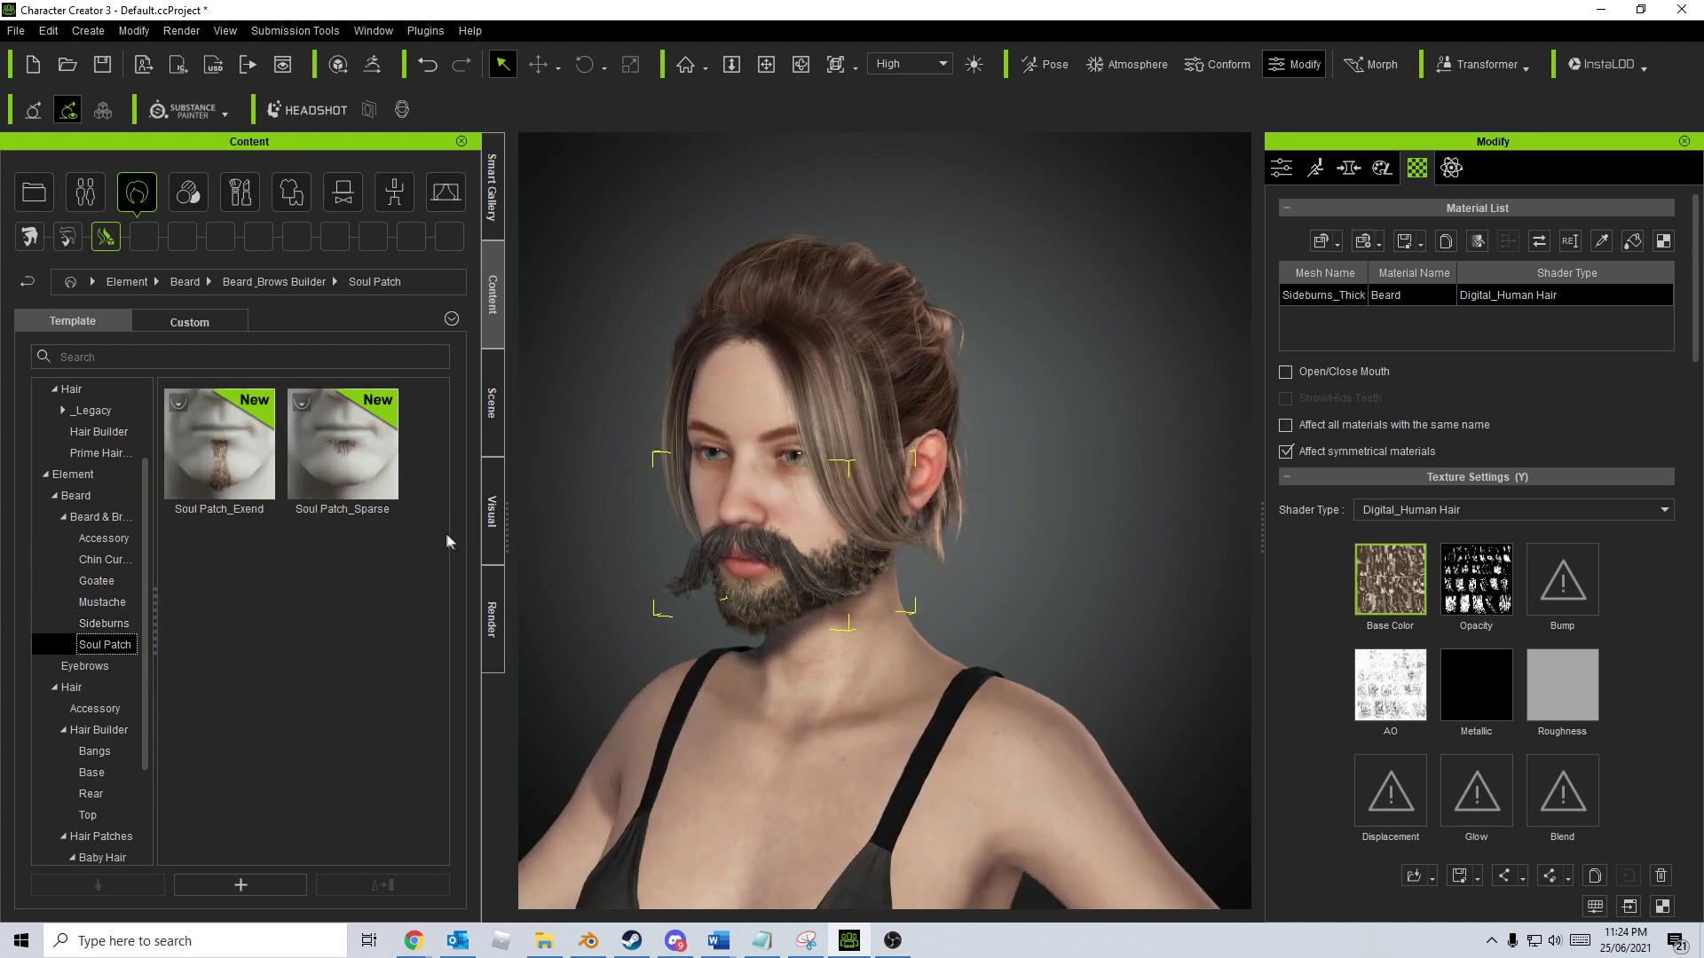
click(105, 559)
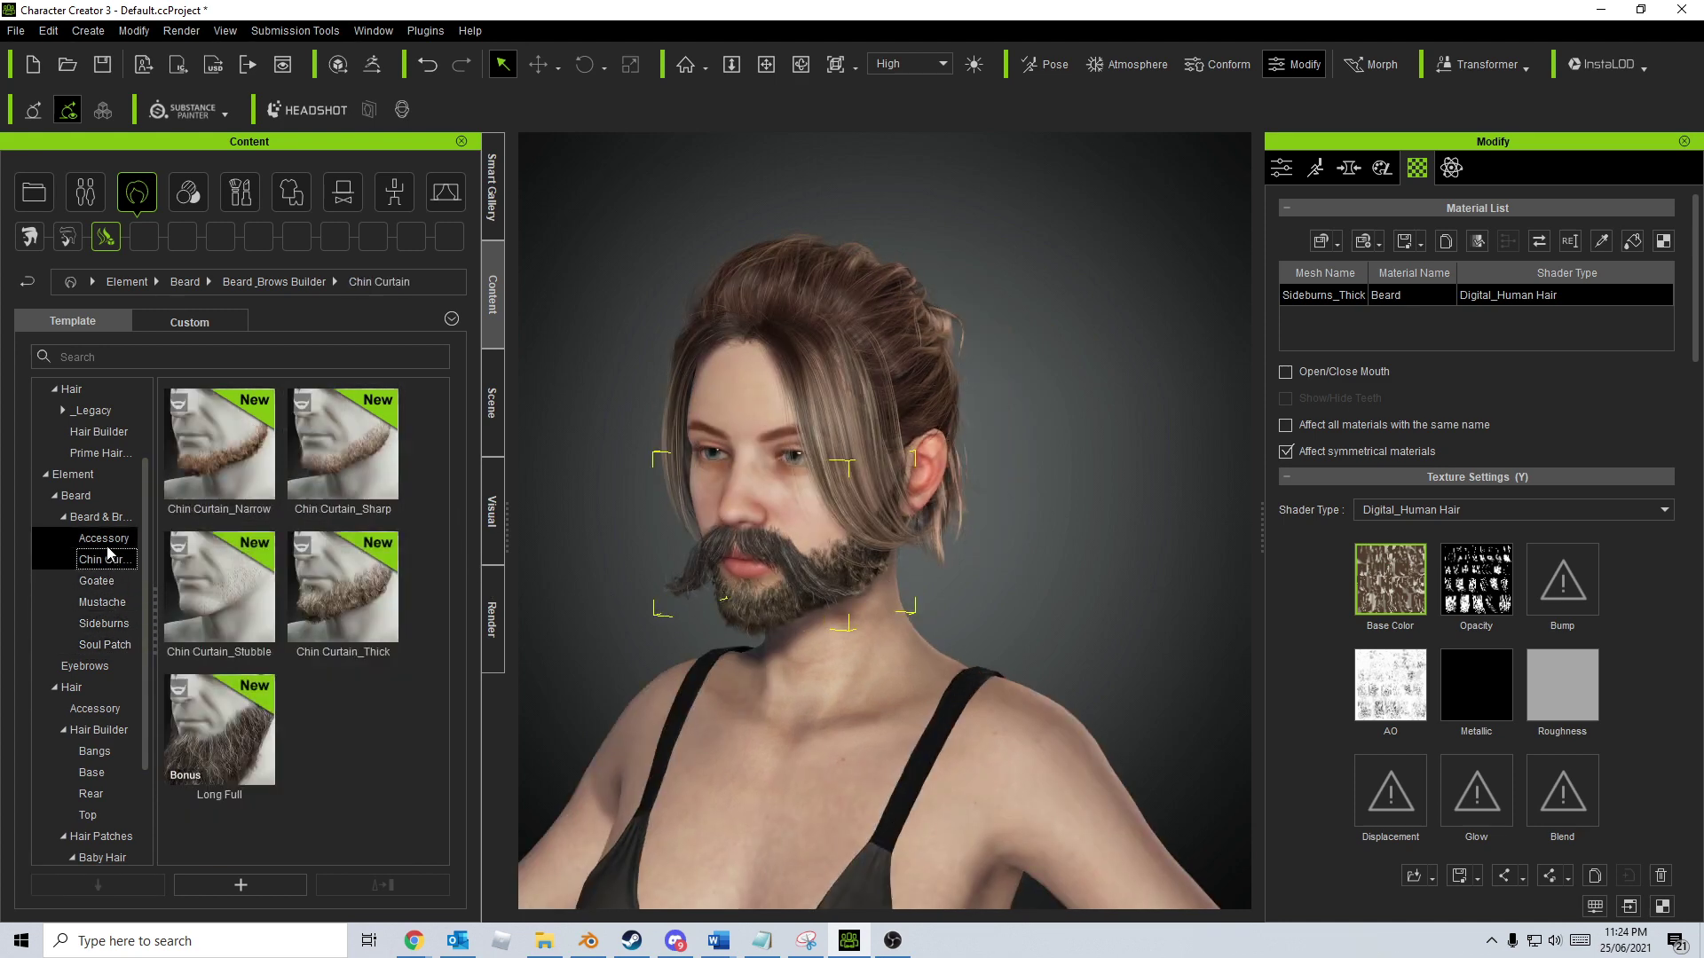
Apply the Anchor_Goat goatee and deselect the beard
click(105, 581)
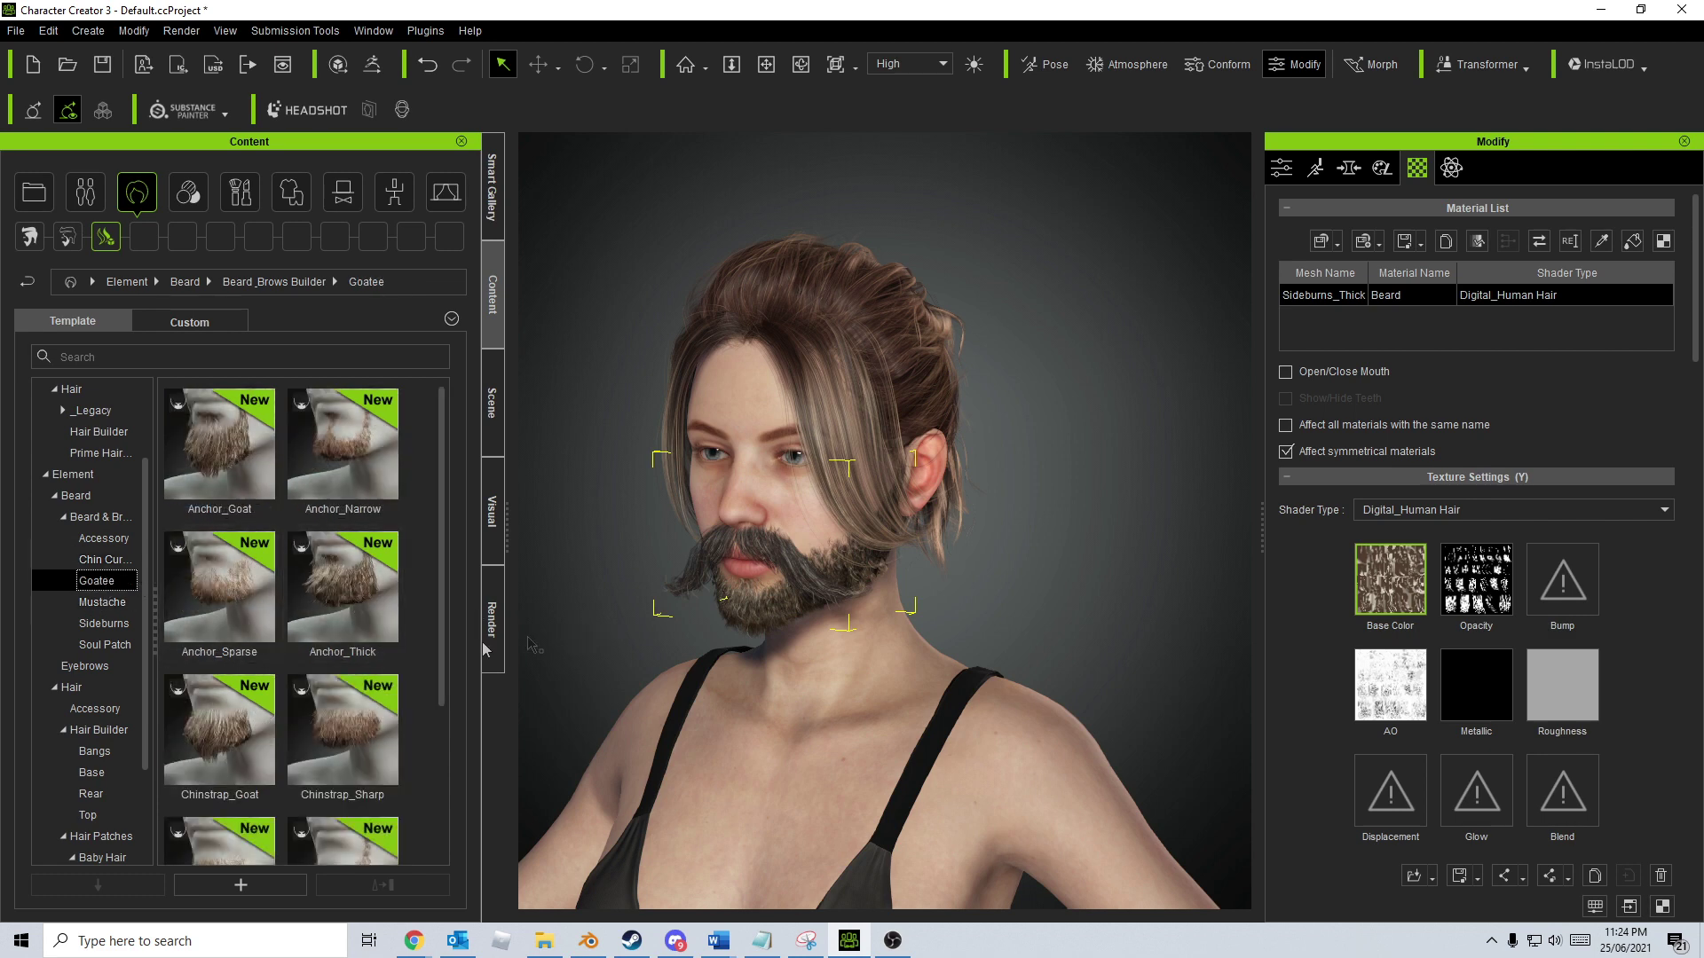
double_click(241, 457)
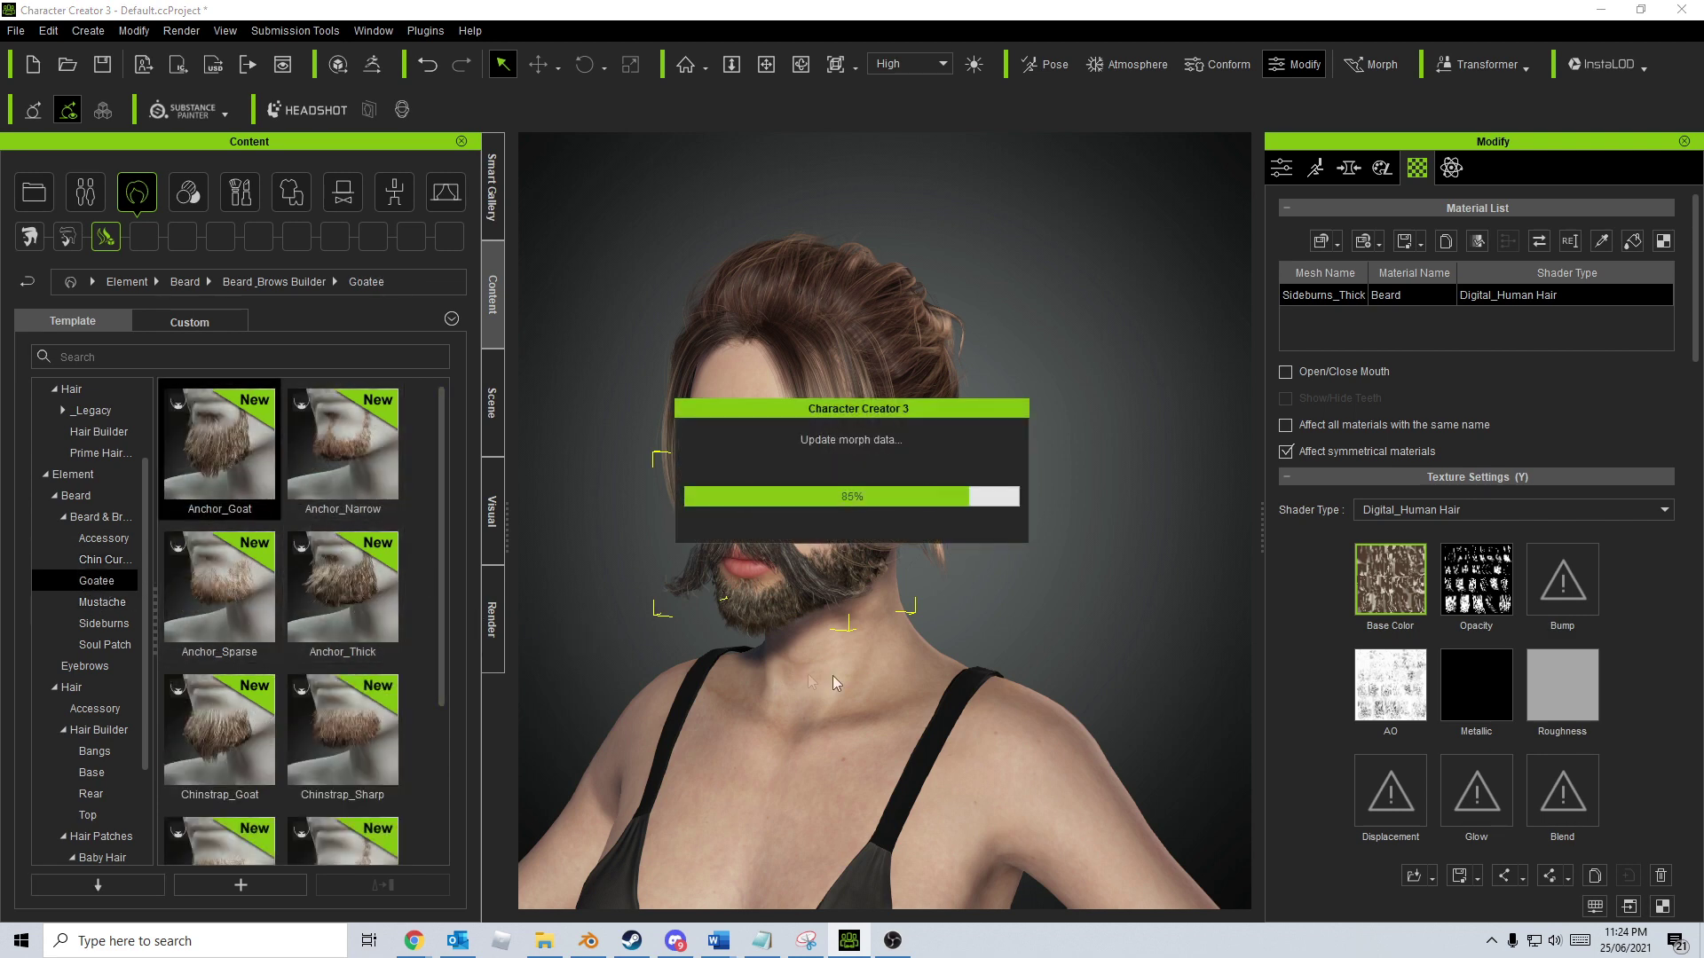
mouse_move(968, 634)
right_down()
mouse_move(822, 629)
mouse_move(1173, 522)
right_up()
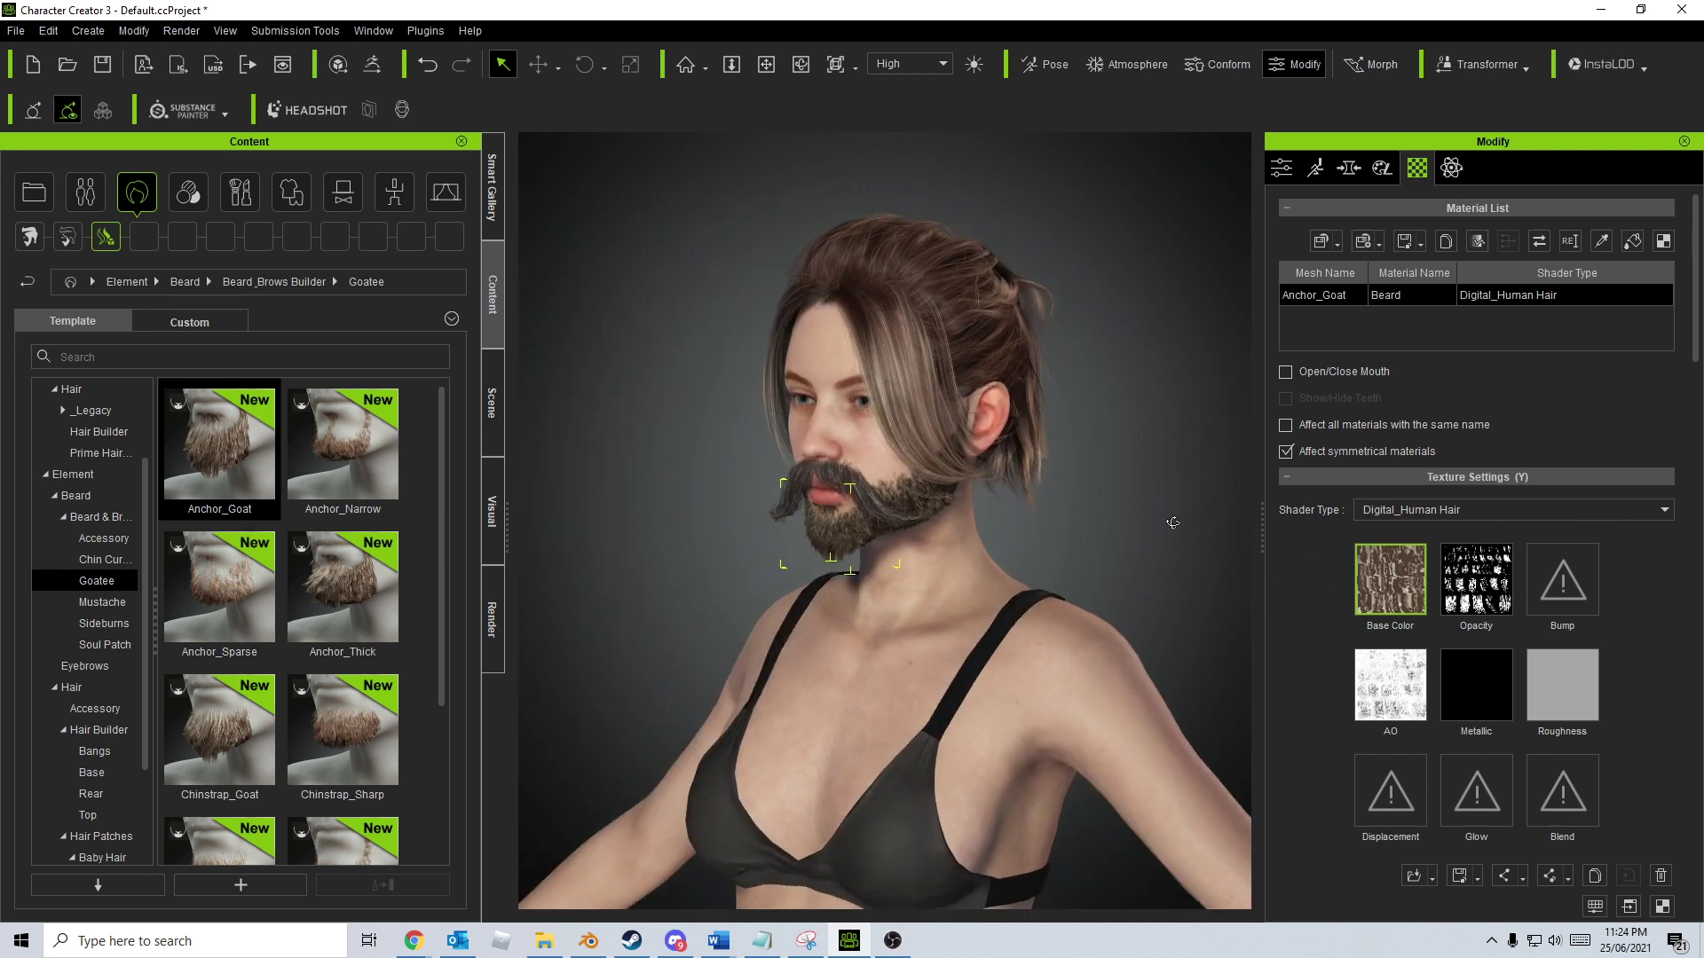
click(1173, 521)
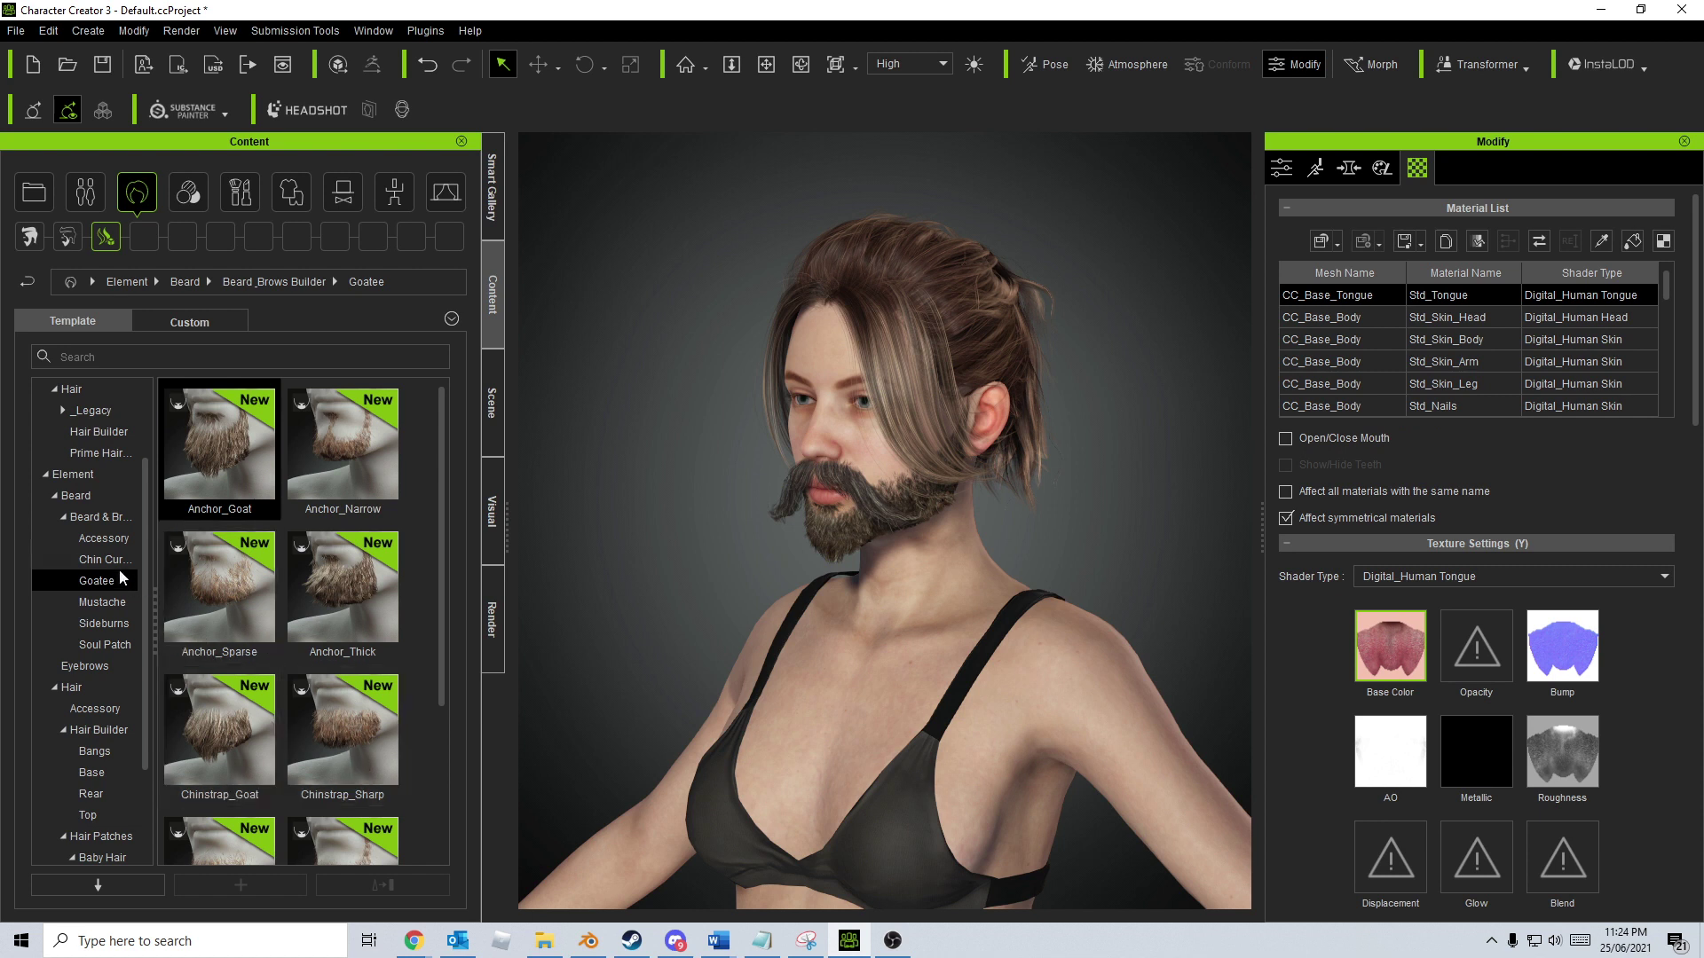
Check the empty Eyebrows element folder, then return to Beard & Brows Builder with the character raised in view
click(113, 669)
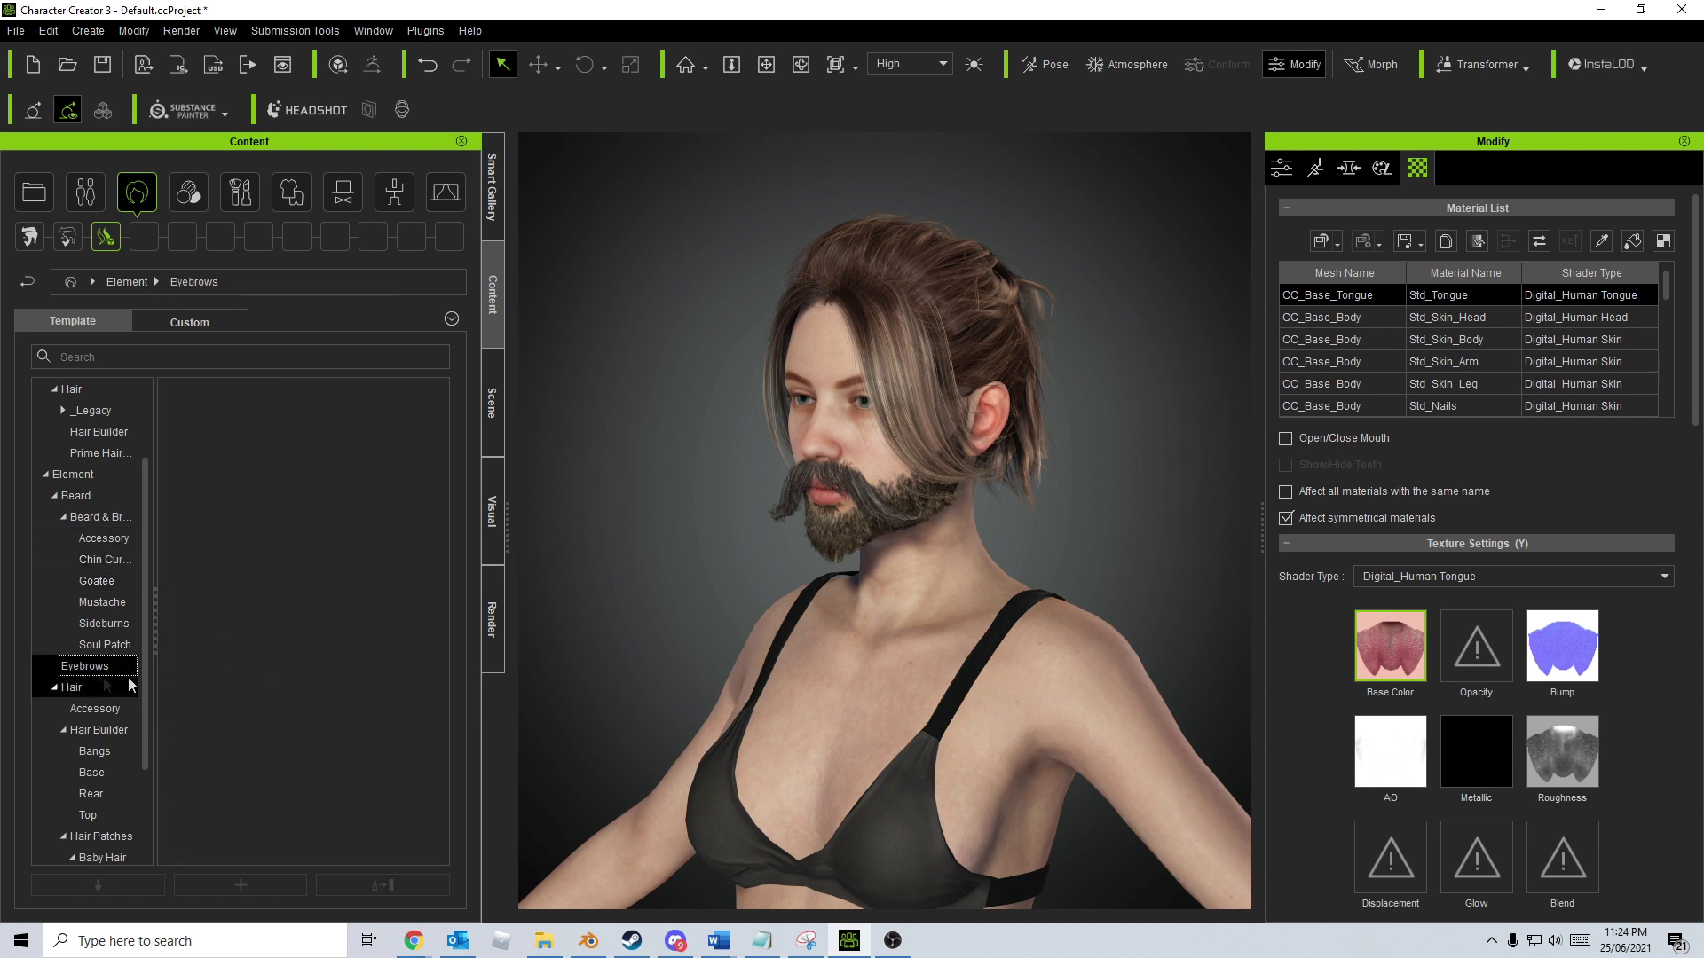
click(83, 476)
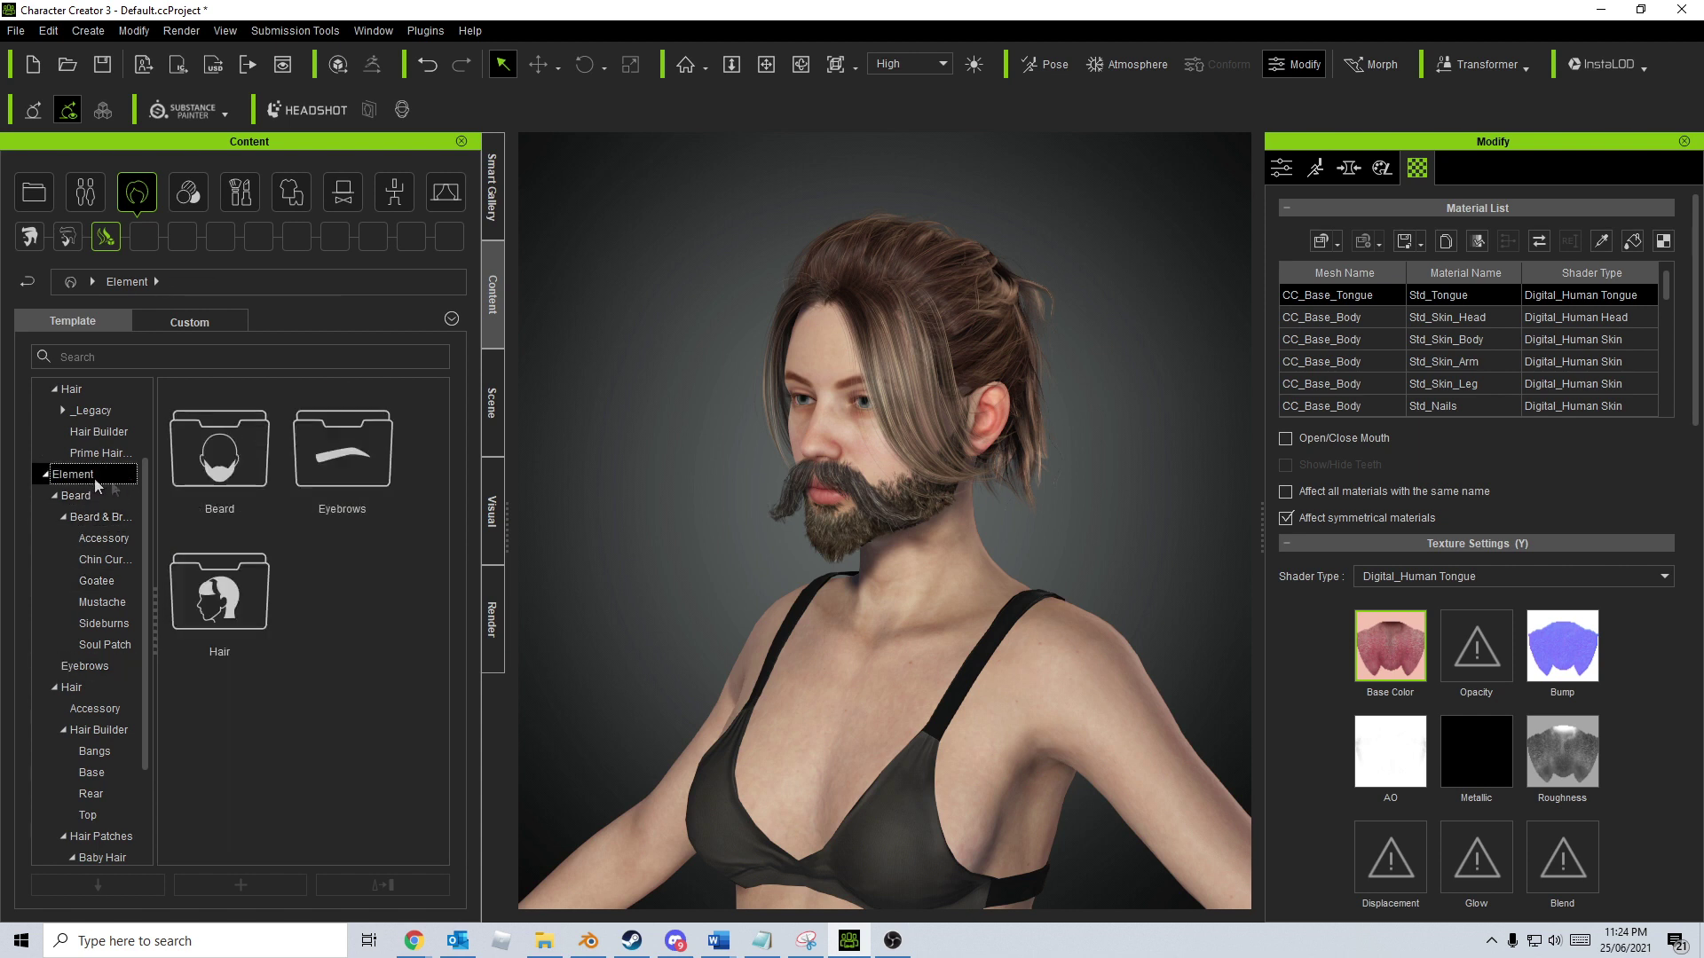
double_click(332, 480)
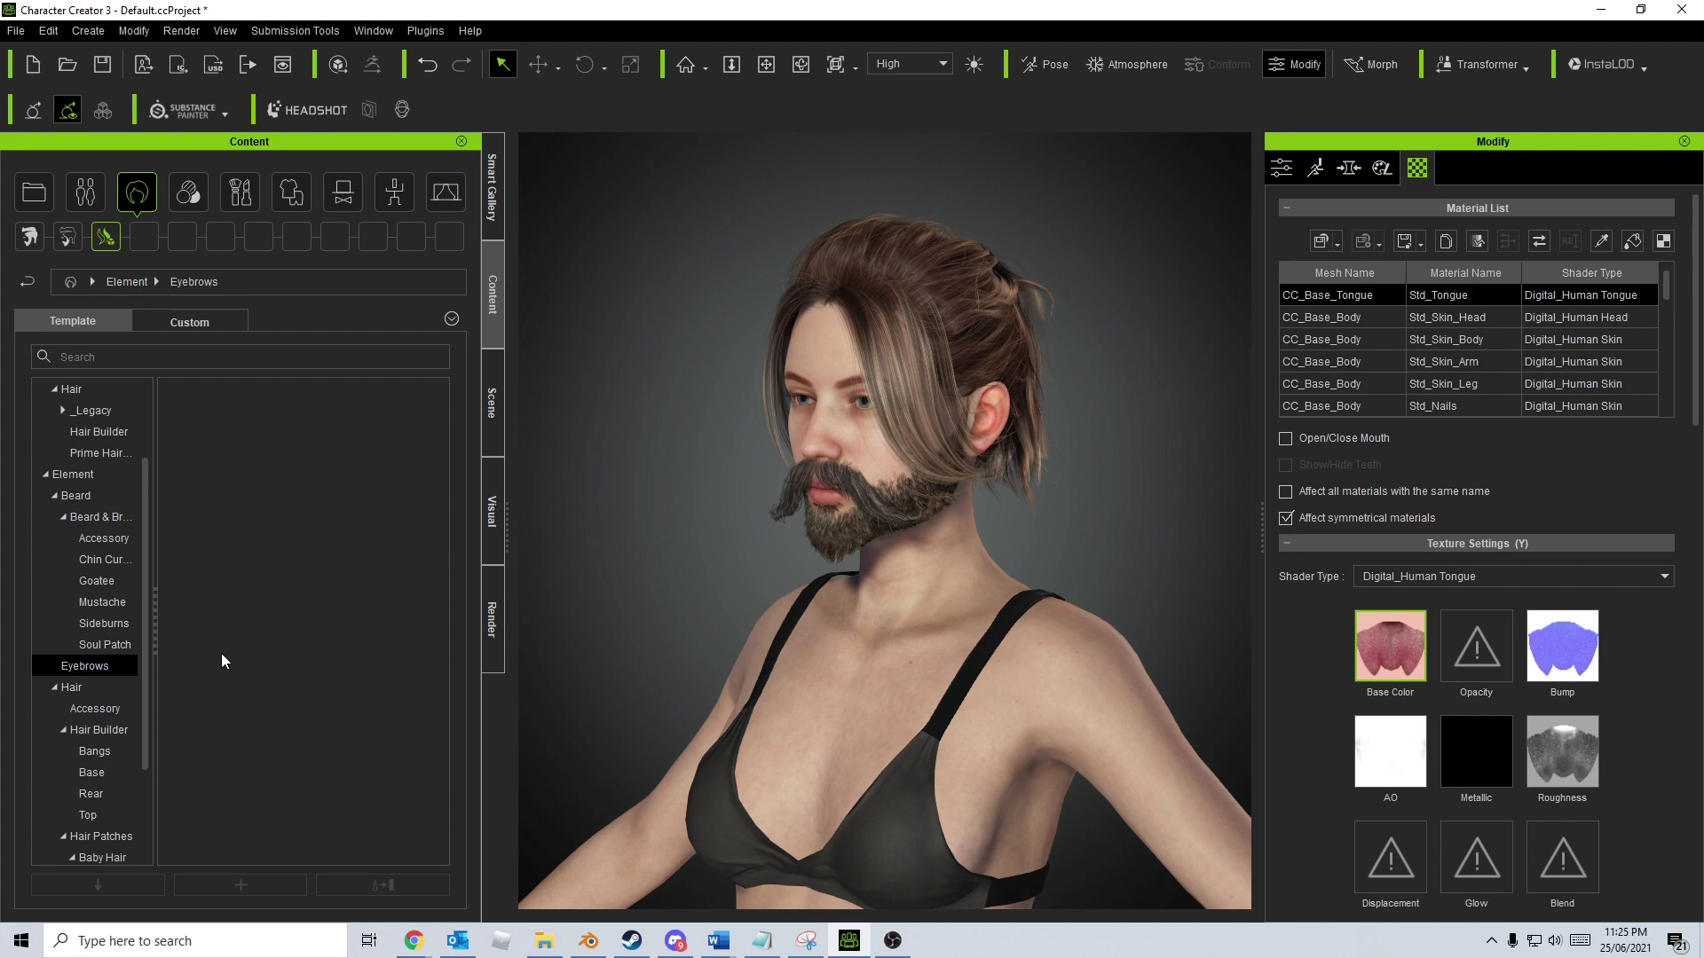
click(98, 517)
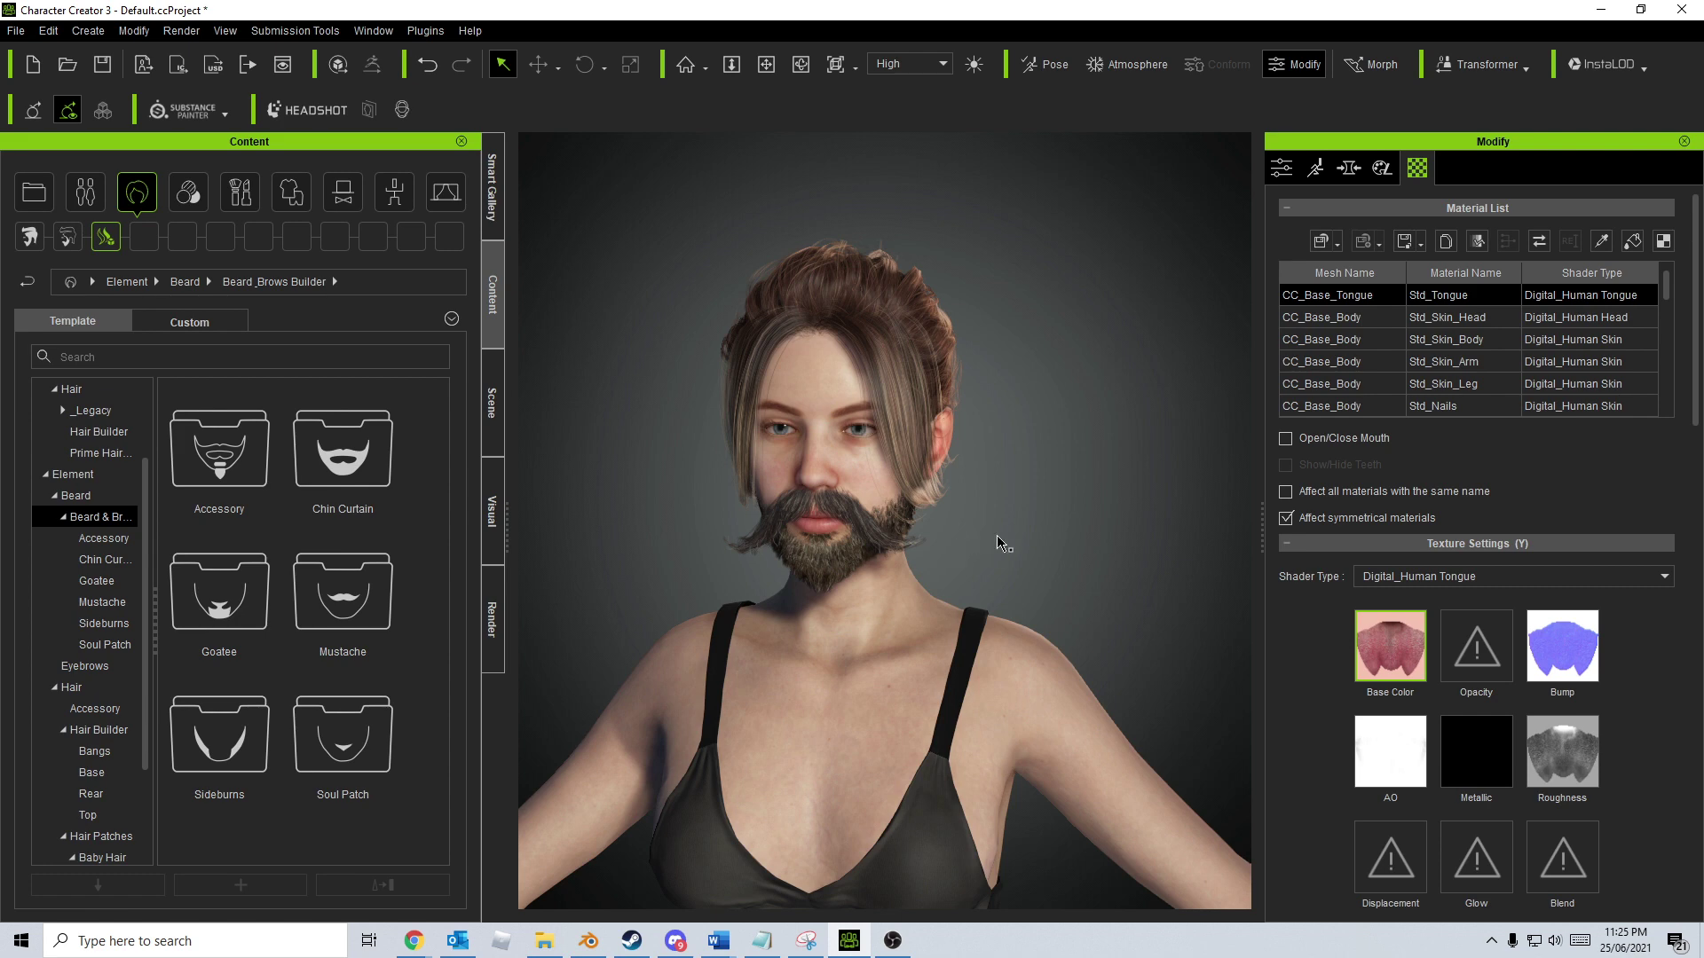
middle_drag(1002, 490, 997, 454)
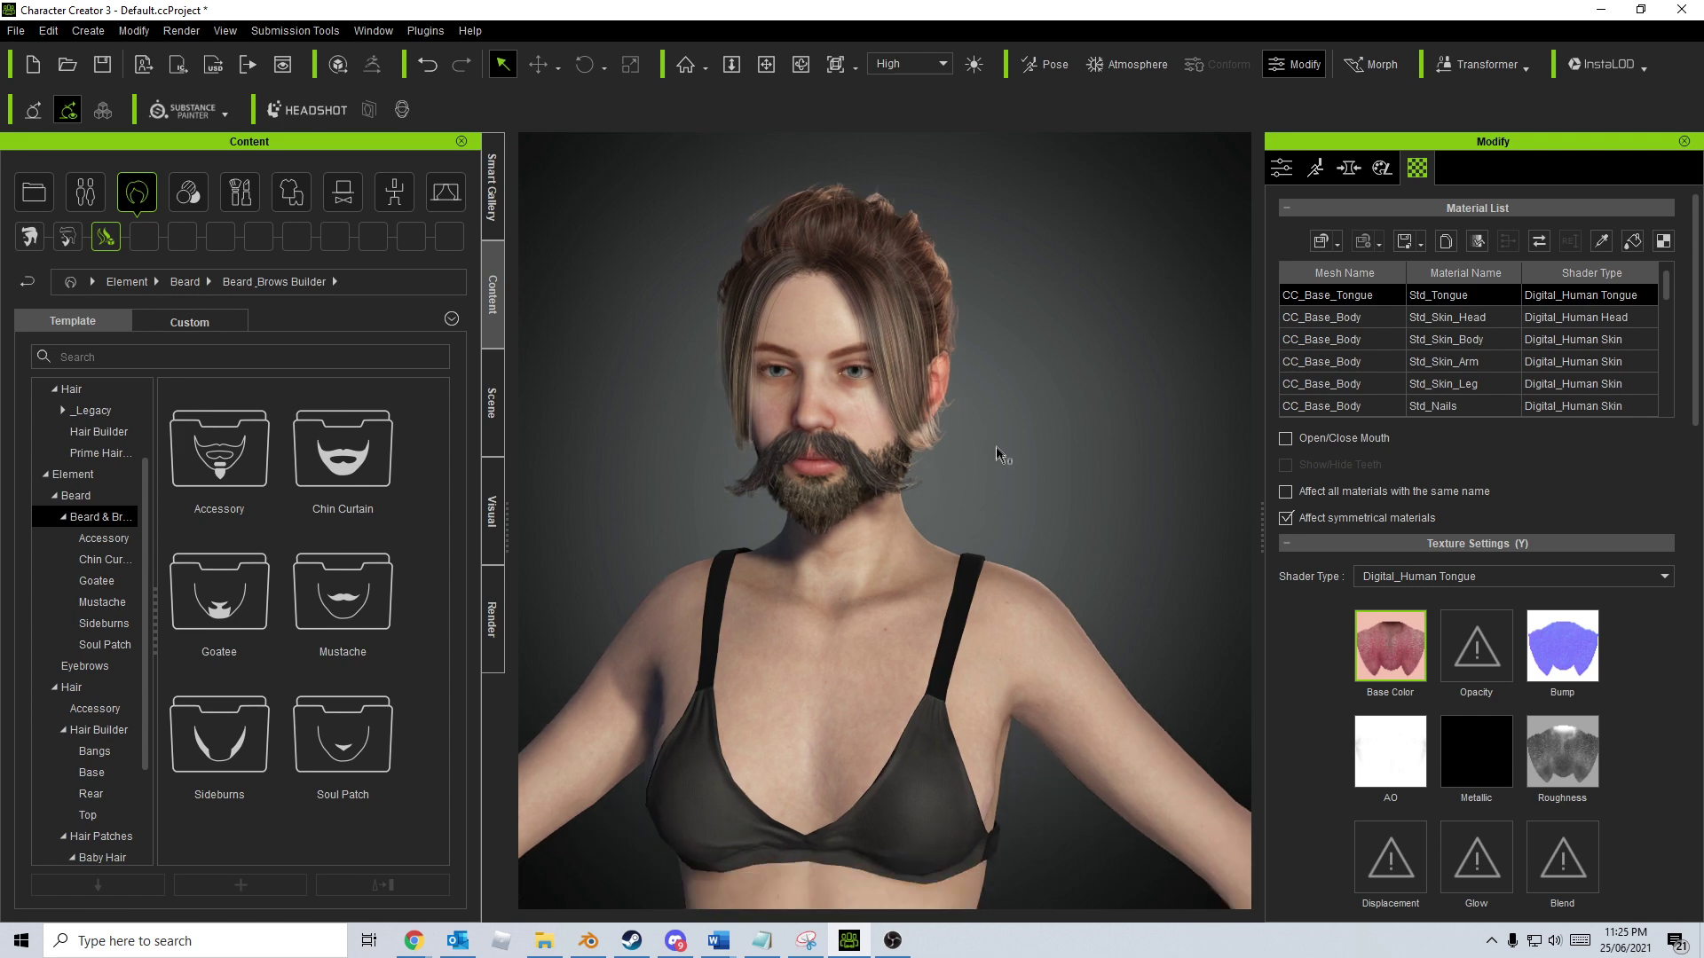